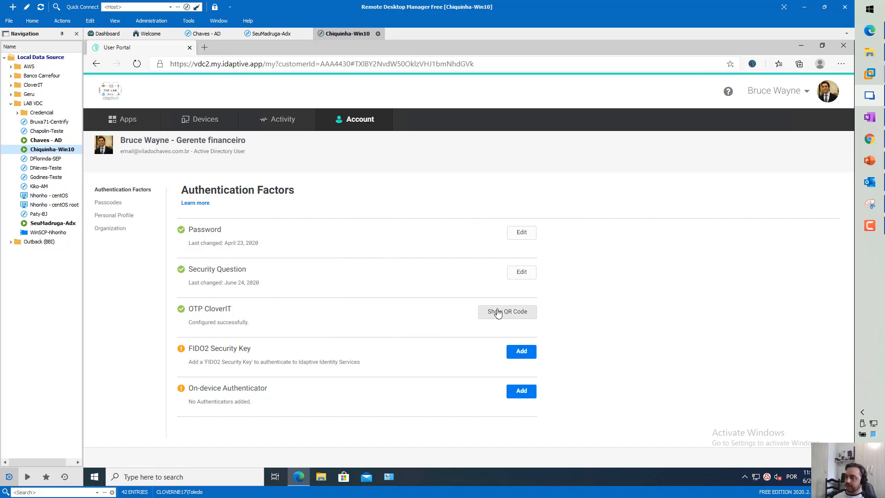
Show the Personal Profile page, opening the Language list without choosing a language
click(106, 217)
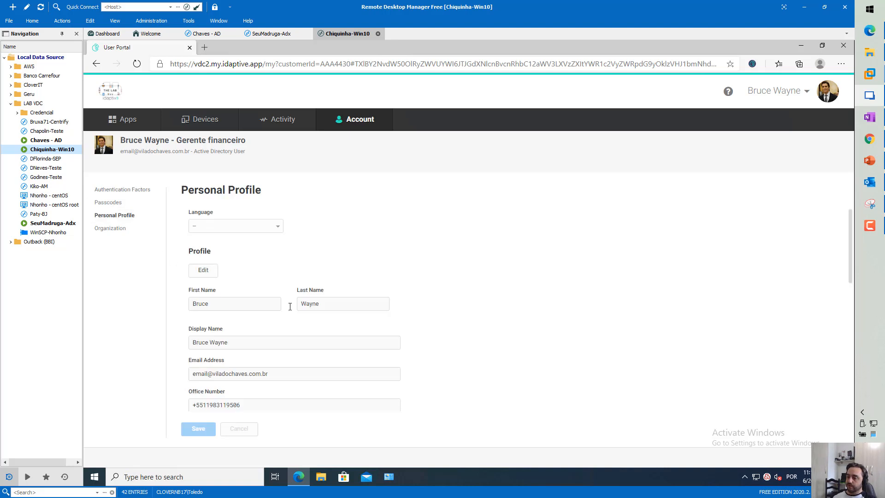
click(282, 231)
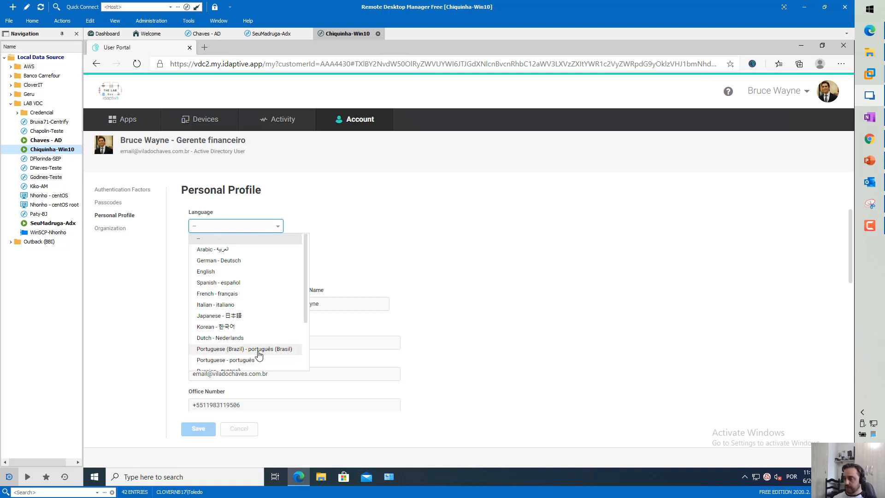
click(566, 220)
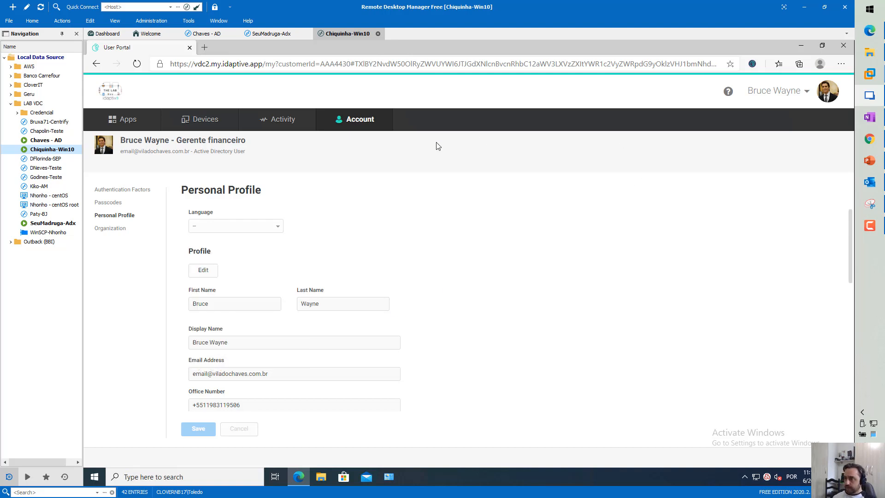
scroll(317, 335, down, 2)
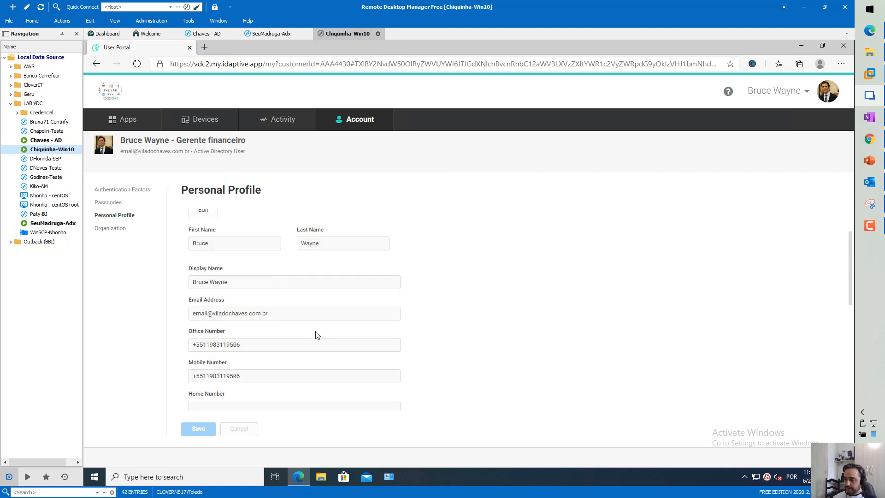
scroll(317, 335, up, 2)
Unlock the profile details for editing by re-entering the account password
click(210, 276)
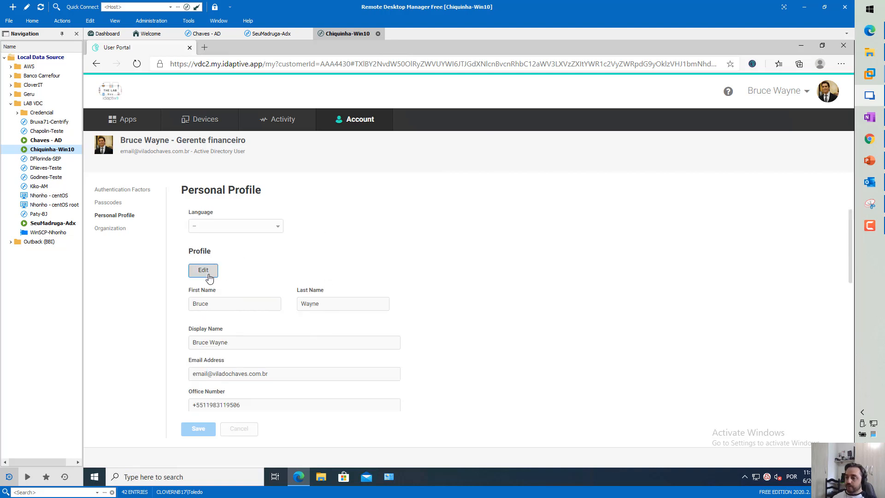
text(••)
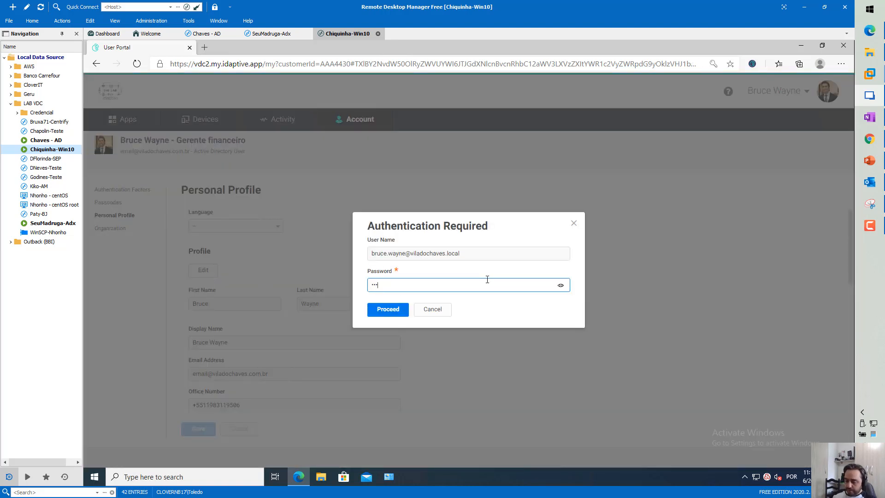
key(Return)
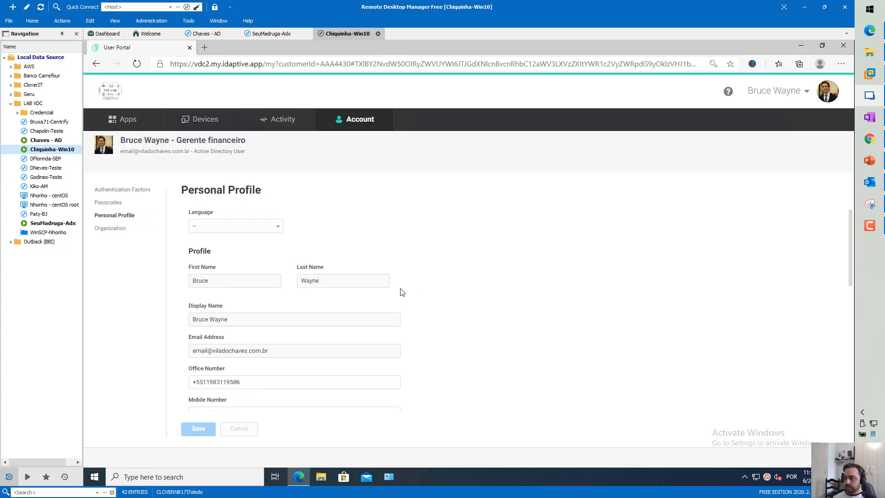
Review the Office and Mobile Number fields, then go to the Organization page
triple_click(255, 350)
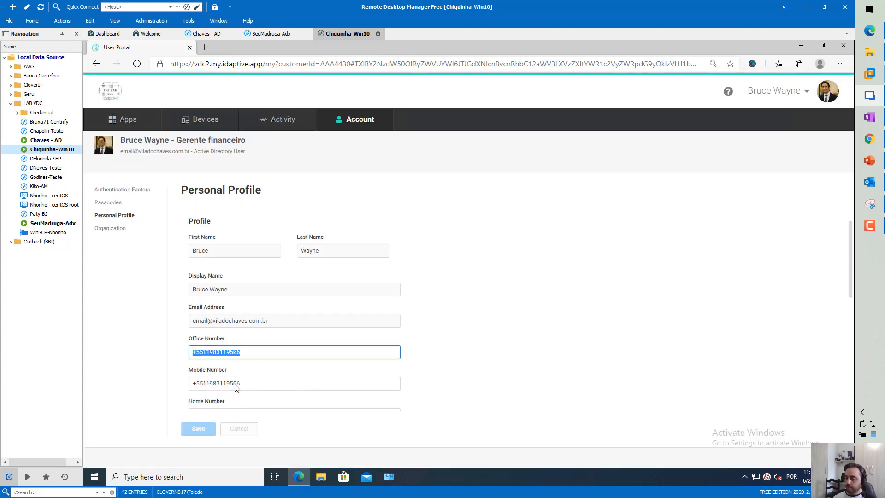
triple_click(265, 388)
click(275, 356)
scroll(275, 356, down, 2)
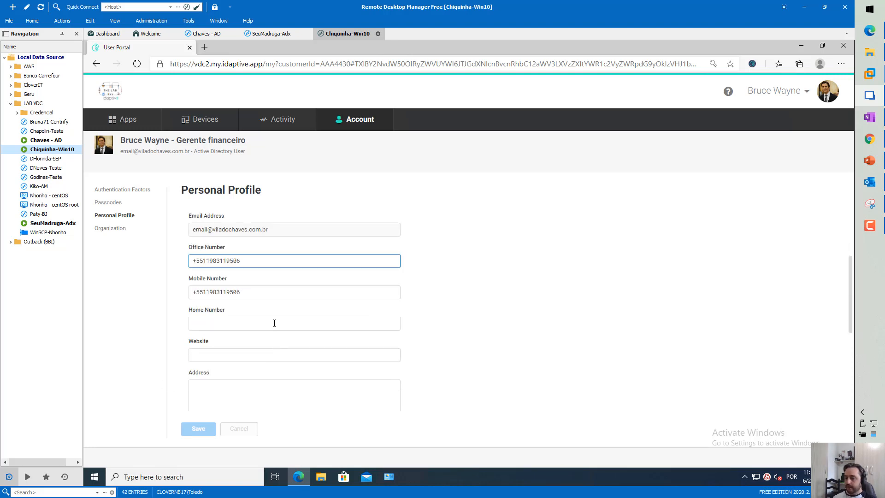
scroll(249, 299, down, 4)
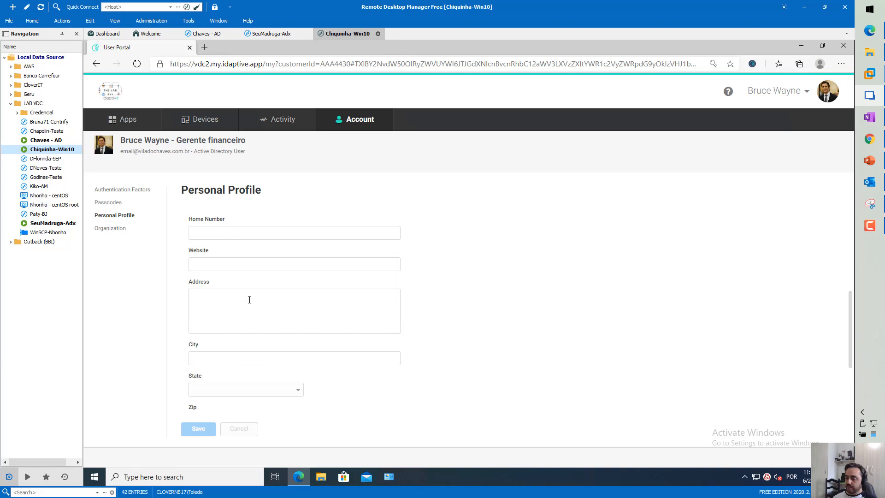
scroll(249, 300, down, 3)
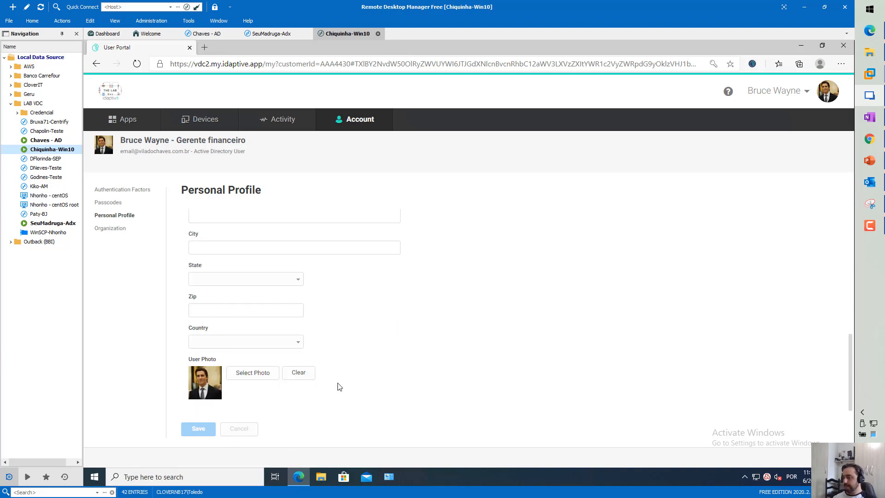
click(114, 229)
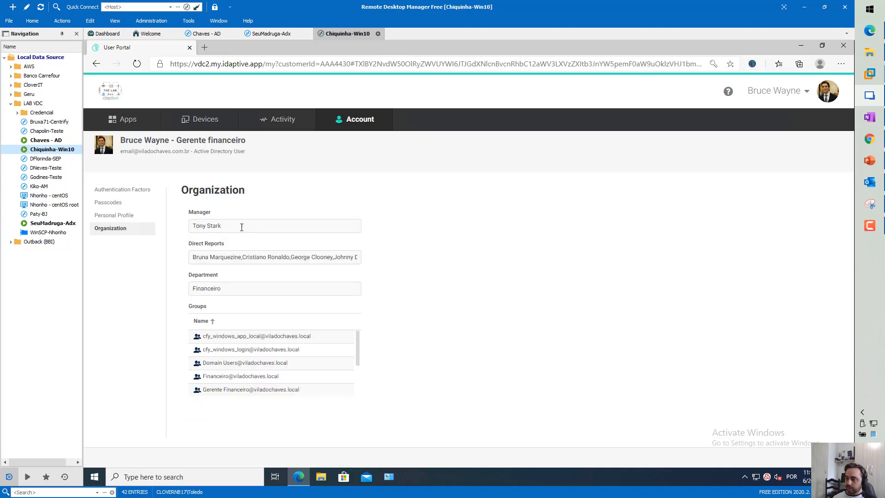
Highlight the manager and direct reports, scroll the groups, then return to PowerPoint slide 13
drag(230, 226, 190, 225)
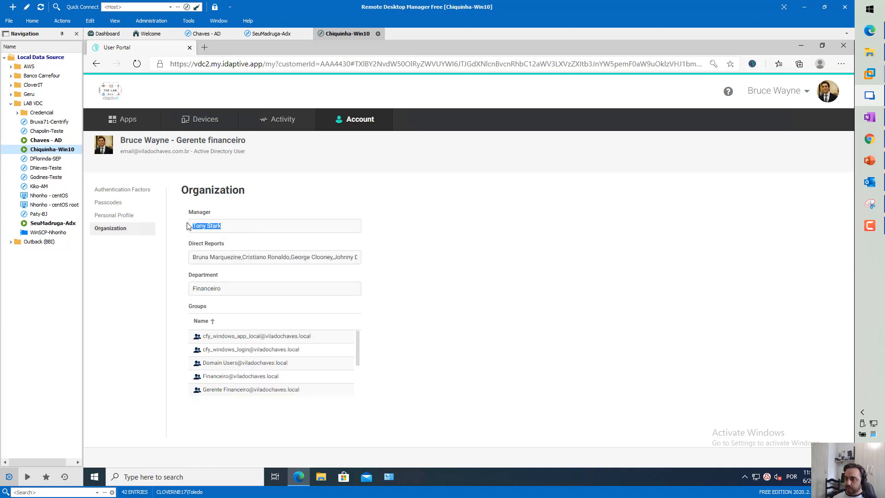
click(189, 265)
drag(306, 259, 377, 271)
click(411, 290)
mouse_move(358, 347)
mouse_down()
mouse_move(353, 385)
mouse_move(355, 340)
mouse_up()
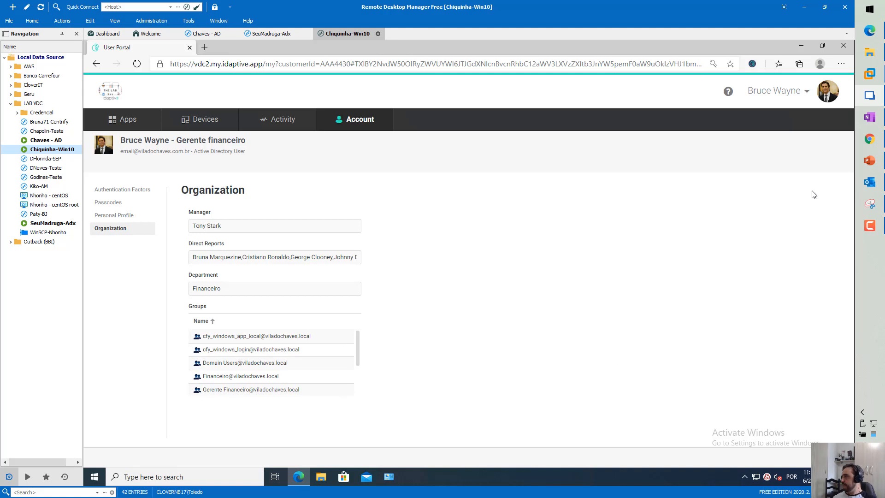
click(869, 161)
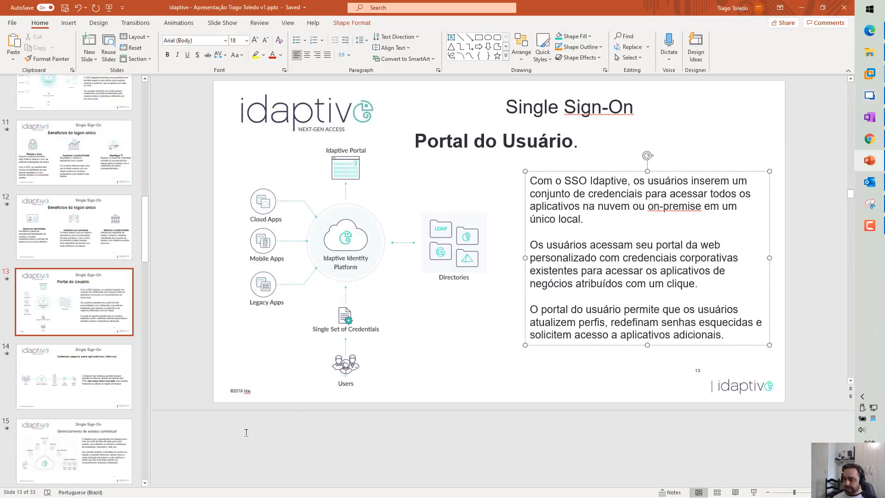
Go to slide 14 and highlight the phrase about accessing internal apps
click(266, 432)
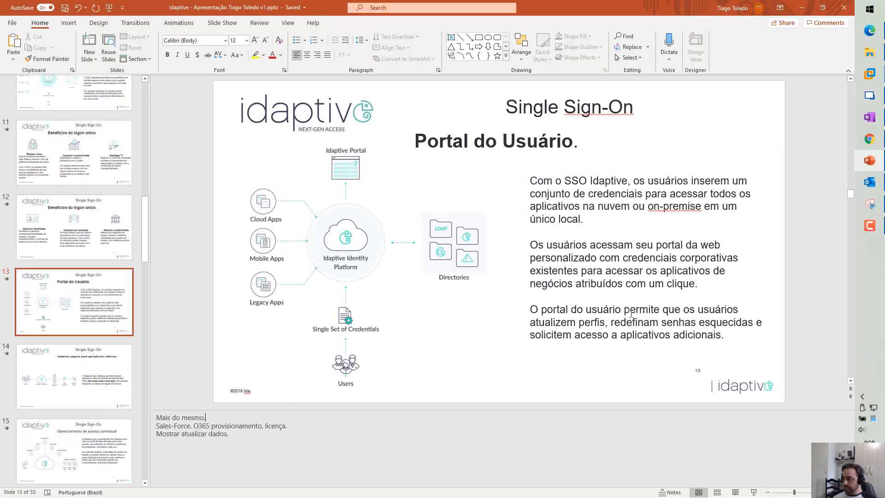
click(77, 379)
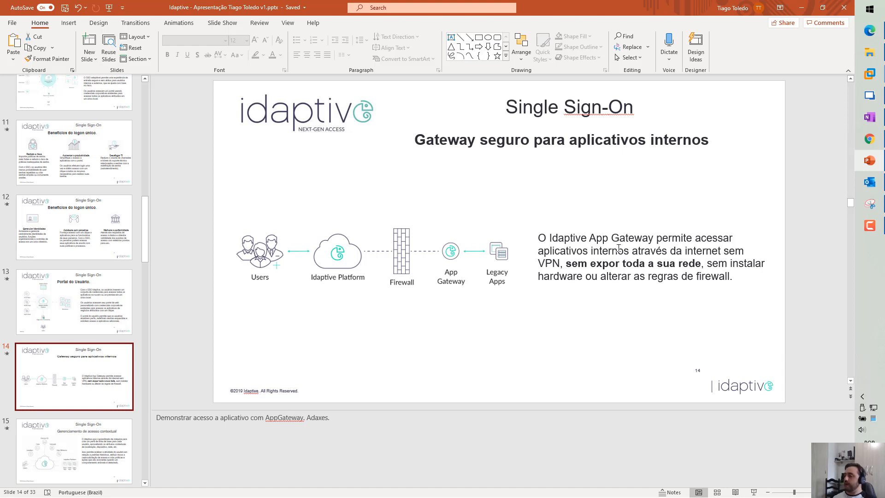
click(656, 239)
drag(655, 239, 724, 252)
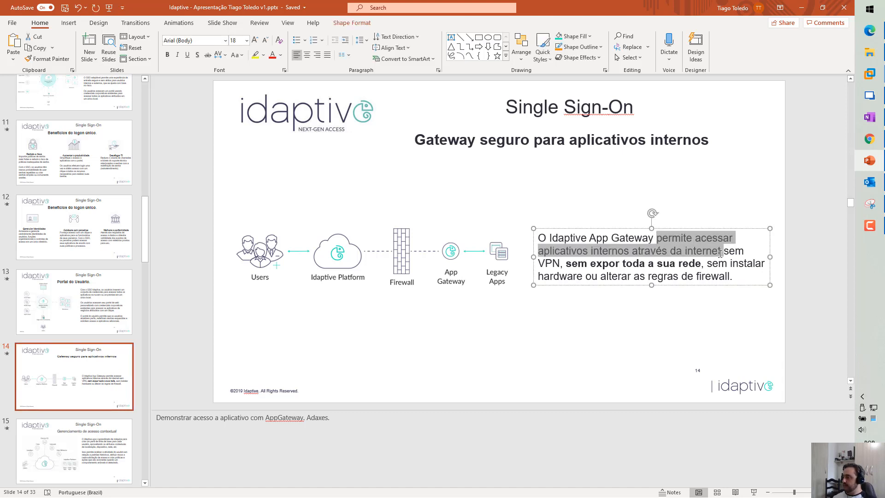
Highlight the bold phrase 'sem expor toda a sua rede', then deselect the text box
click(574, 269)
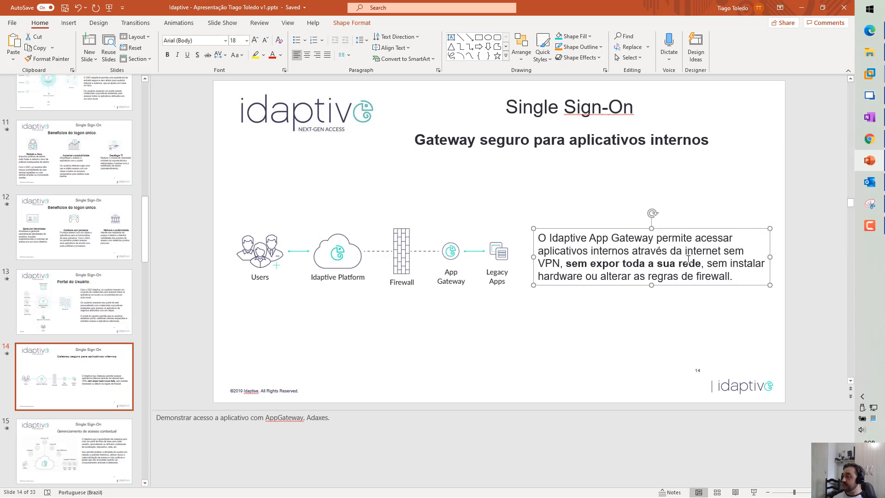
drag(565, 263, 690, 266)
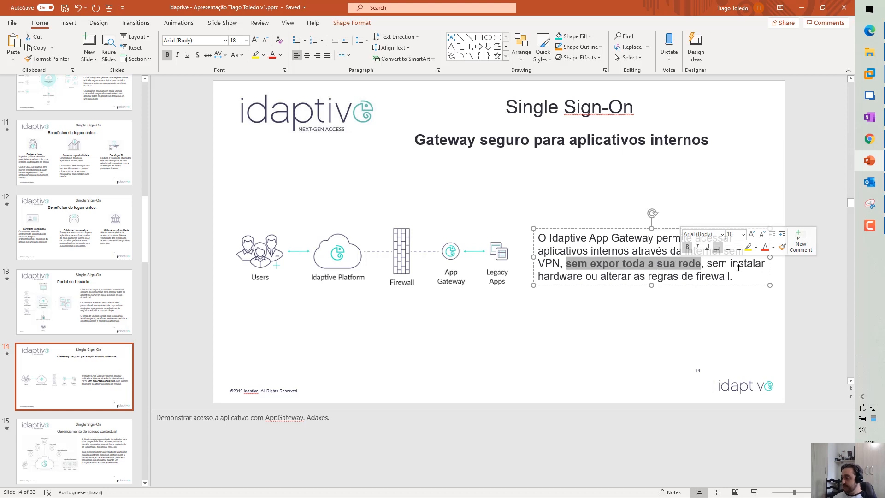
click(622, 308)
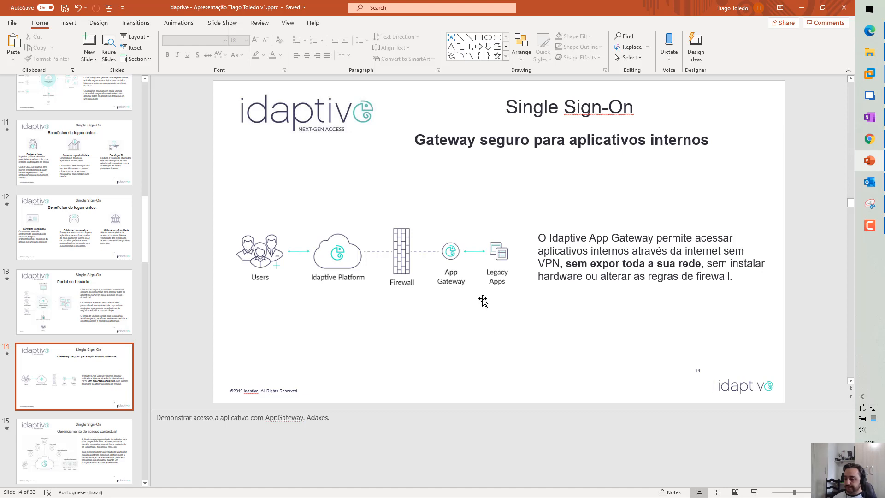
click(877, 31)
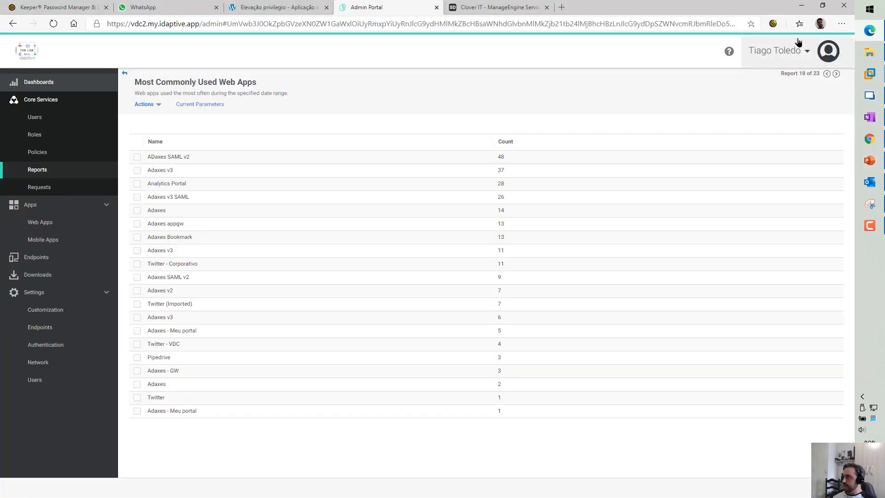
Change the VDC-Office corporate IP range to 186.228.196.222 under Network settings
click(49, 363)
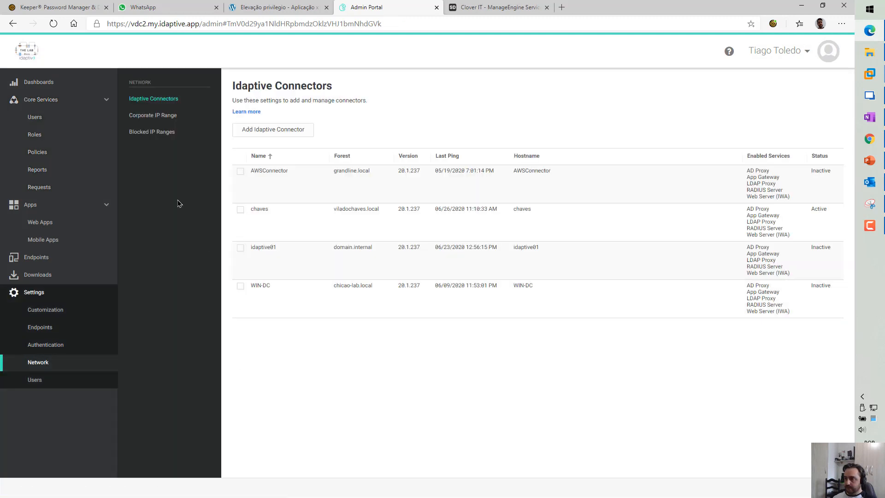
click(150, 115)
click(300, 177)
click(385, 273)
text(2)
click(341, 313)
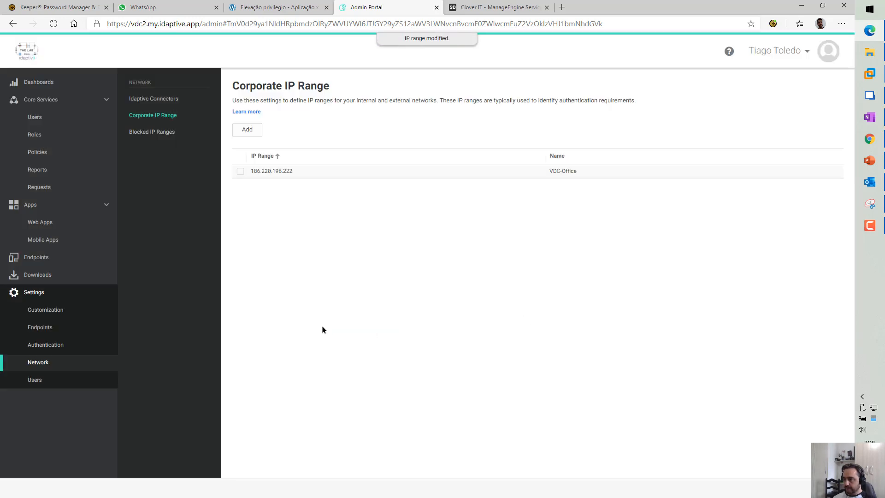
click(870, 139)
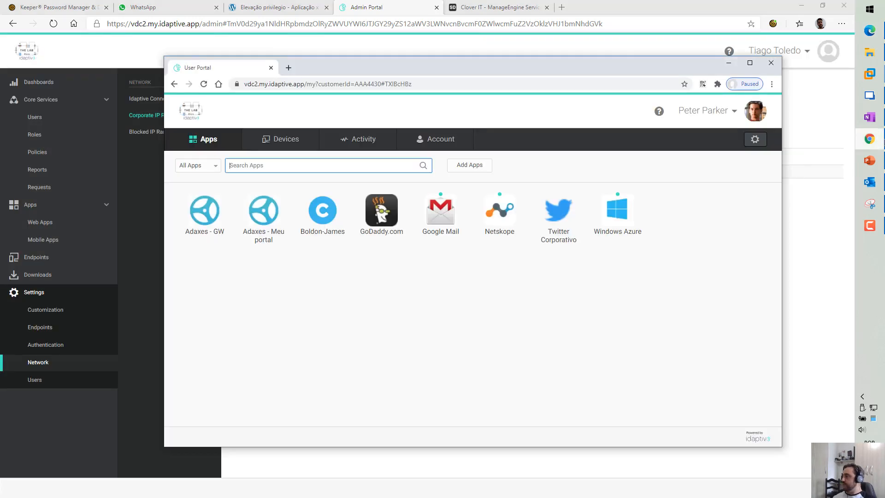
Reload the user's rights and launch Adaxes - Meu portal, closing its stalled tab
click(702, 112)
click(758, 165)
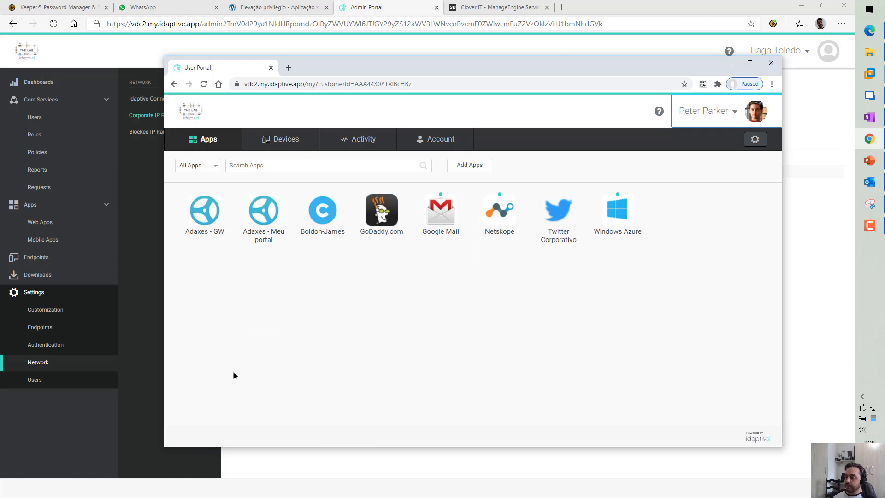
click(258, 230)
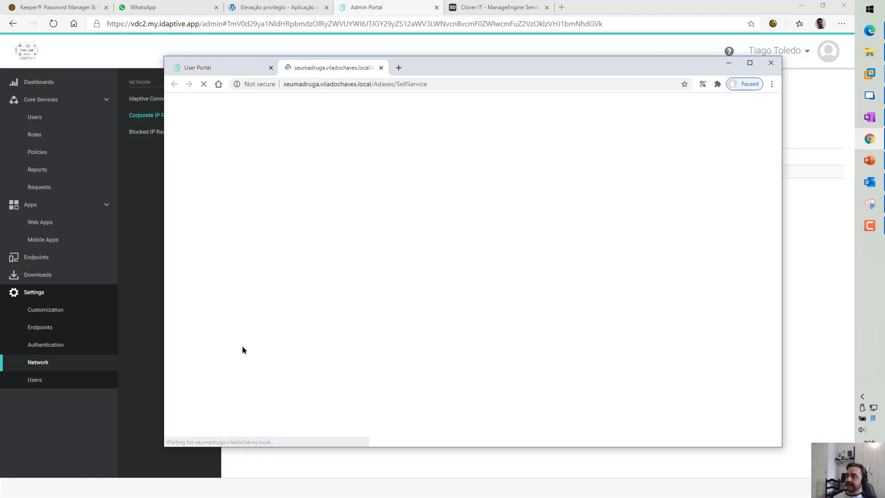
drag(444, 68, 425, 72)
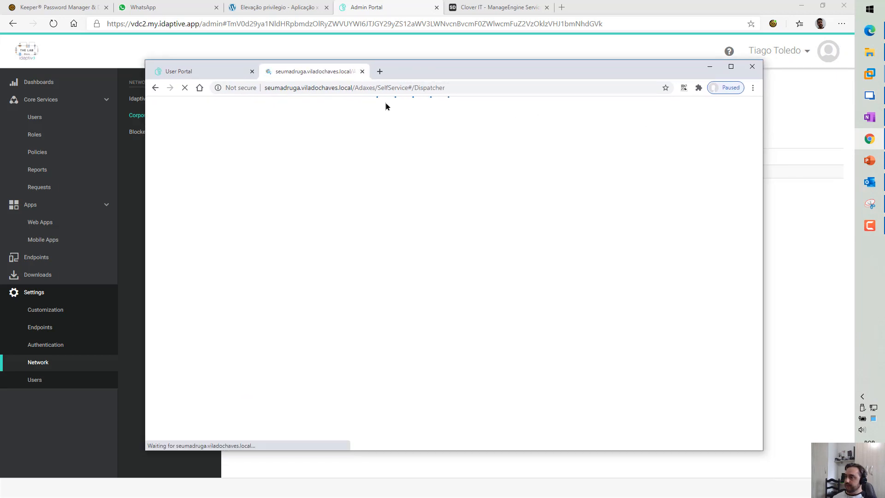
click(362, 71)
Reload rights again, retry Adaxes - Meu portal, then launch Adaxes - GW via the gateway
click(681, 118)
click(717, 162)
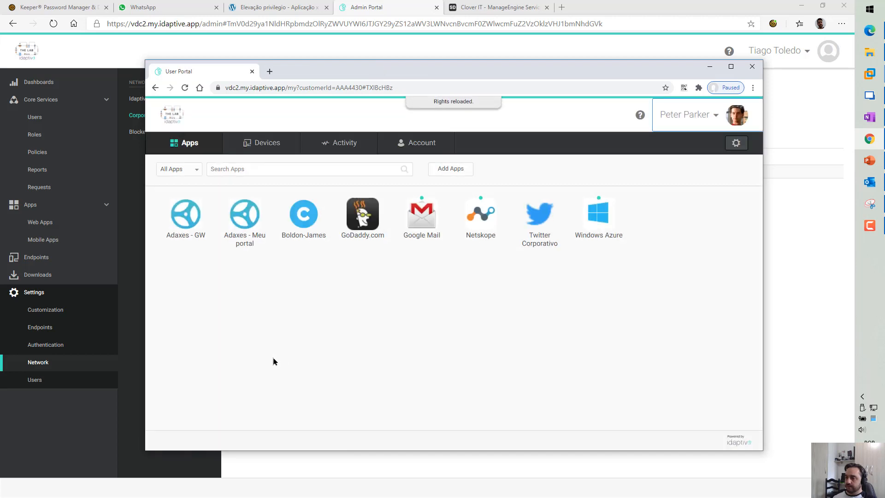
click(245, 247)
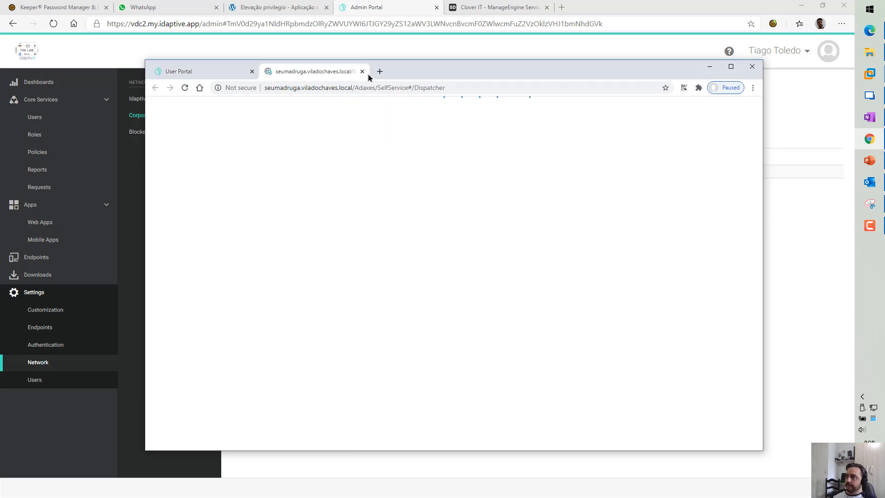
click(362, 72)
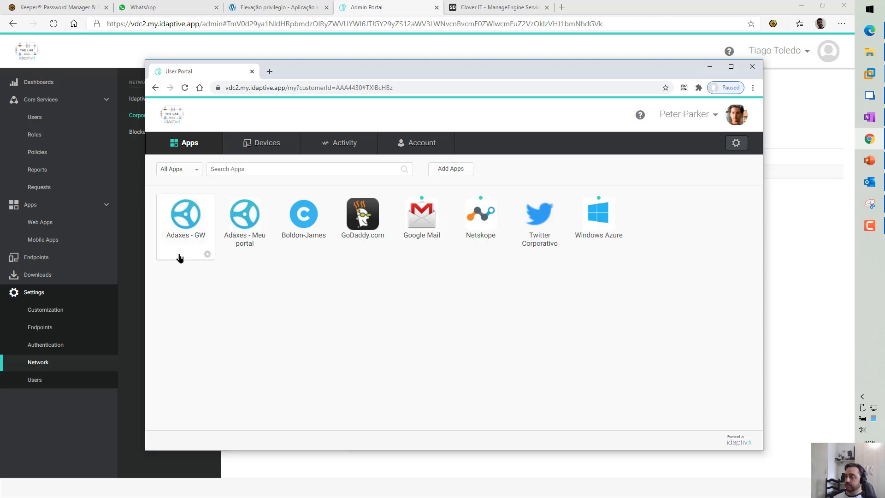
click(184, 228)
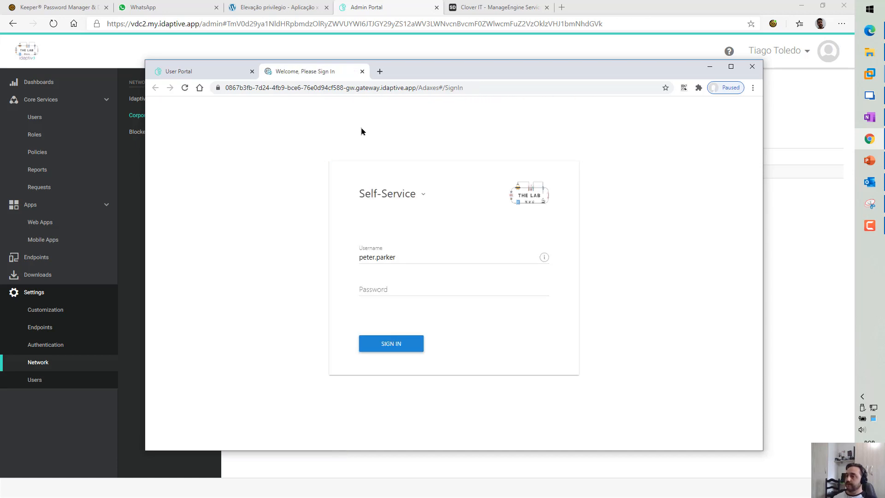
Enter the user's password on the Adaxes Self-Service sign-in page and submit it
drag(425, 71, 436, 68)
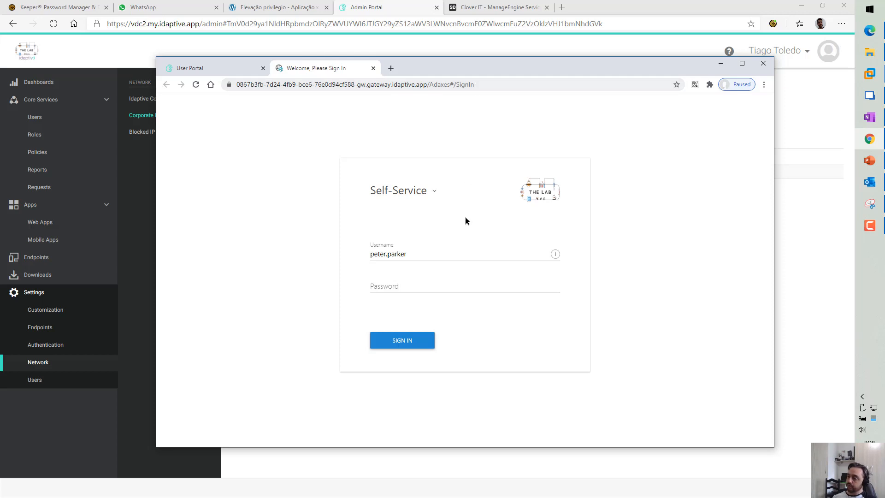
click(418, 286)
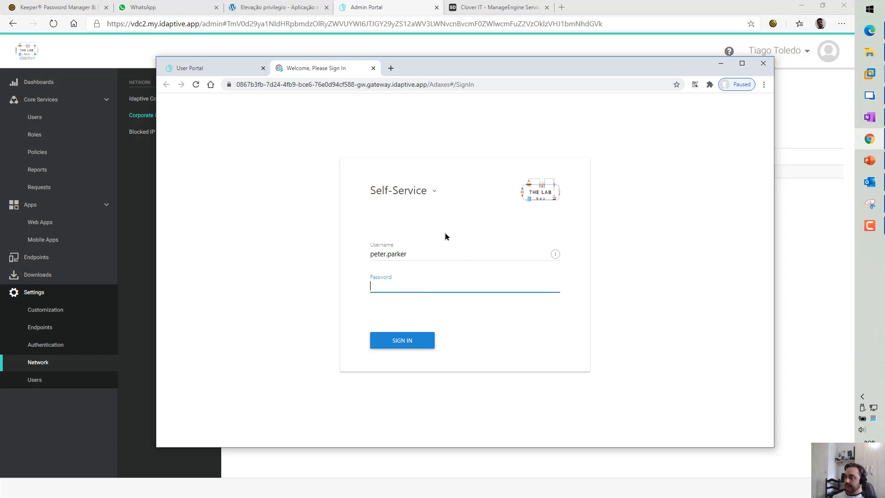
text(********)
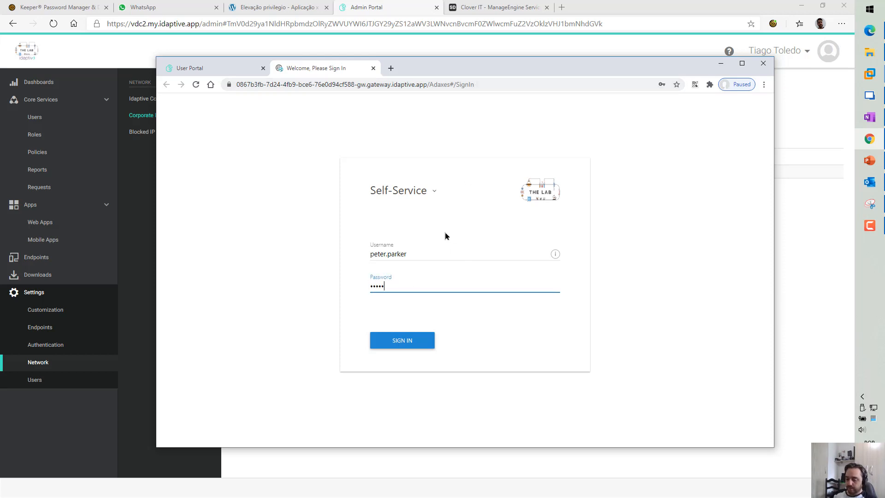
text(*)
key(Return)
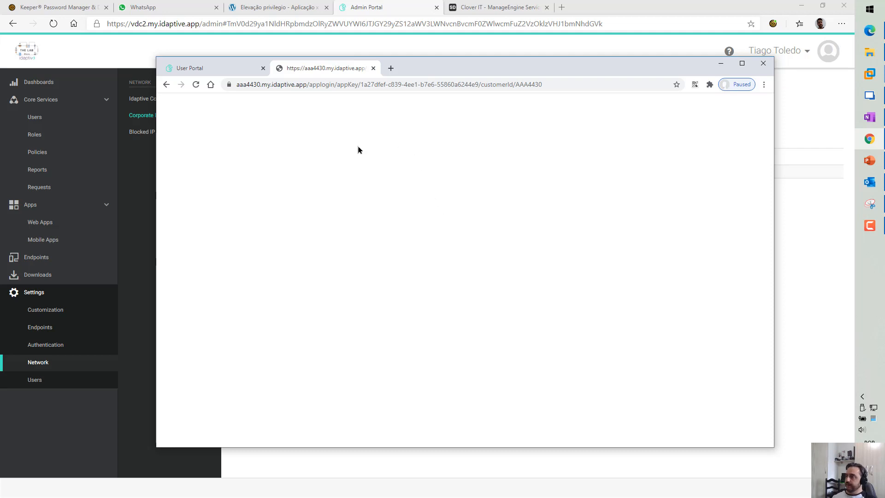
Close the blank app-login tab and relaunch Adaxes - GW from the user portal
click(373, 69)
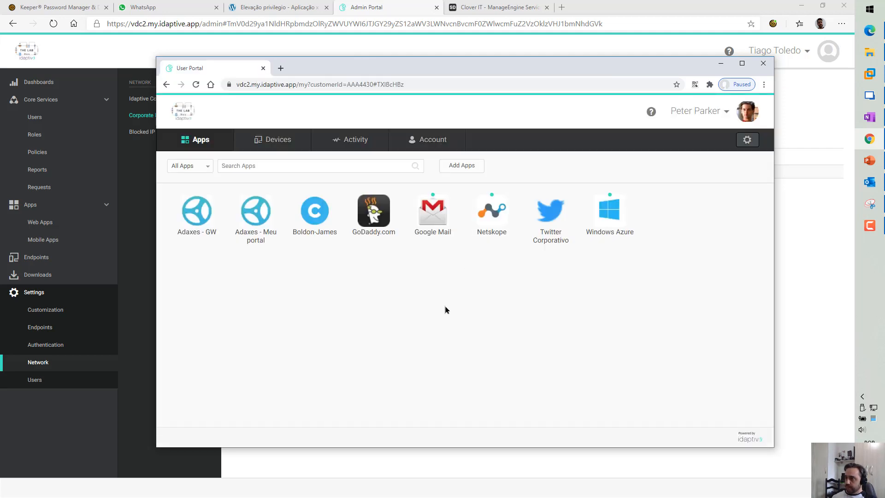
drag(316, 67, 351, 67)
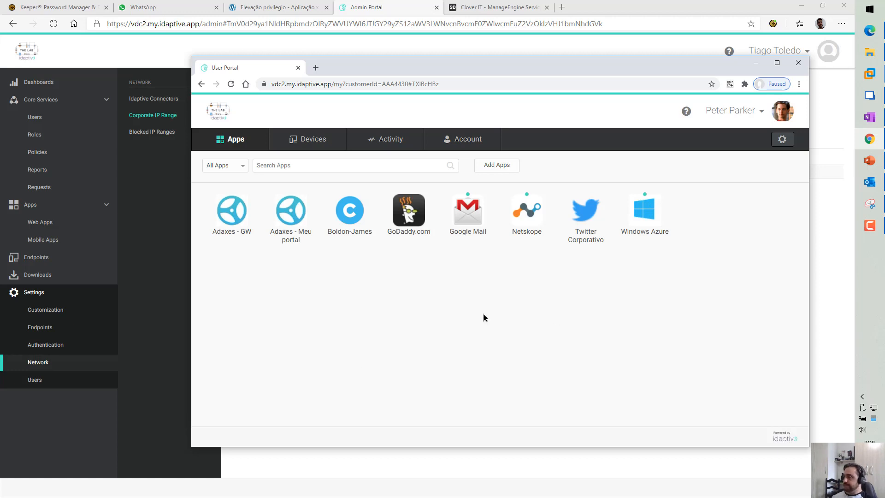
click(236, 233)
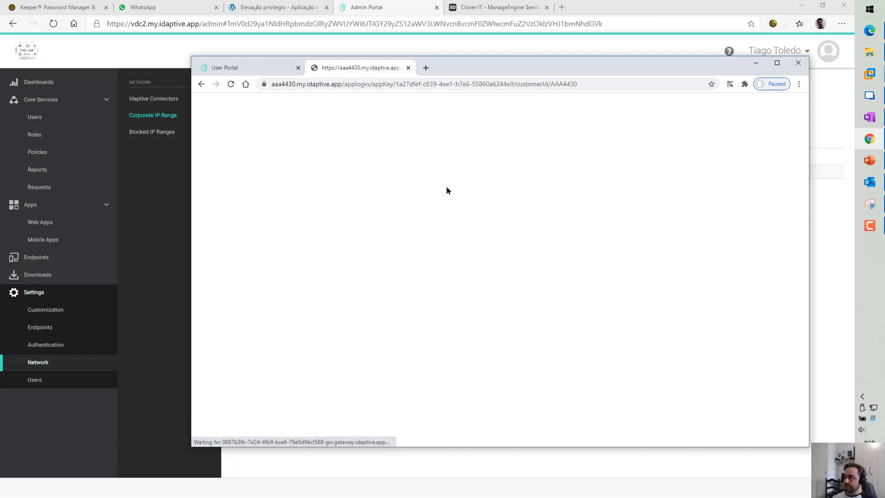
click(407, 68)
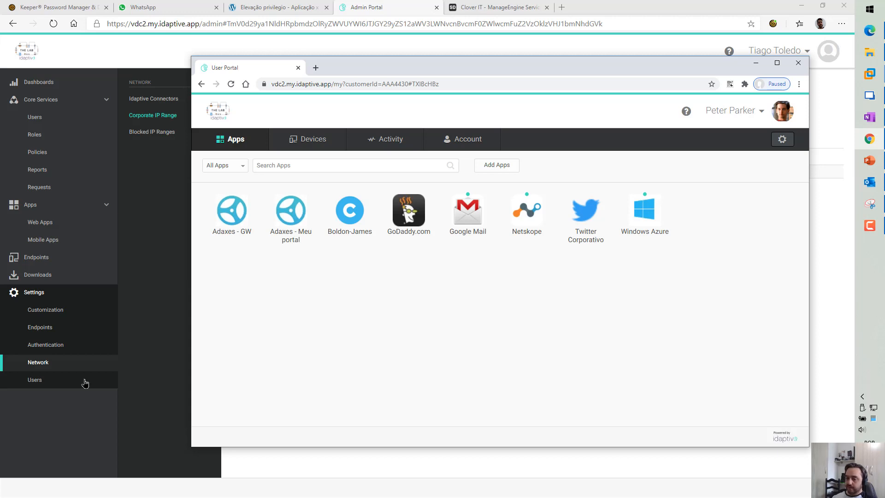
Restore the VDC-Office corporate IP range to 186.228.196.22 and return to slide 14
click(168, 311)
click(265, 172)
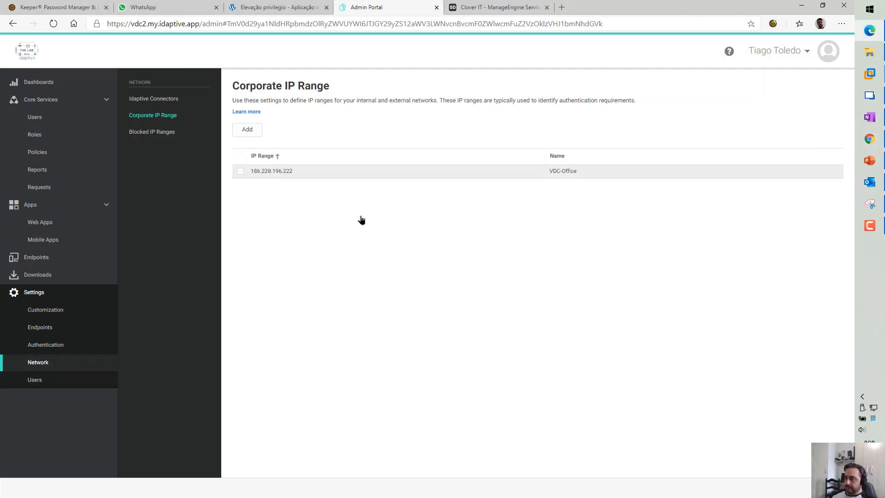
click(394, 272)
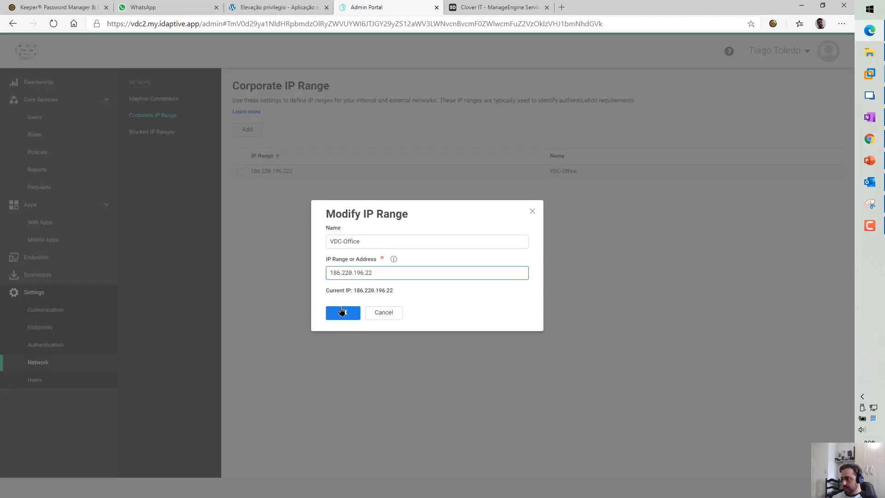
click(335, 313)
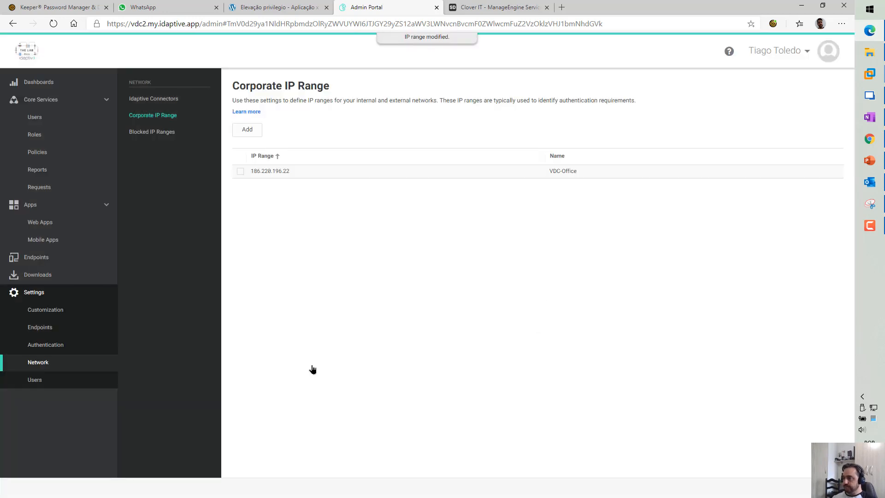
click(870, 160)
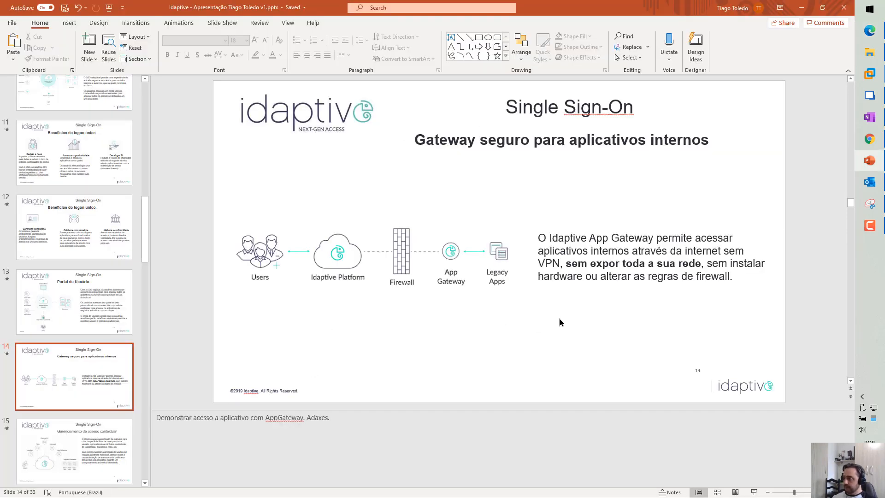
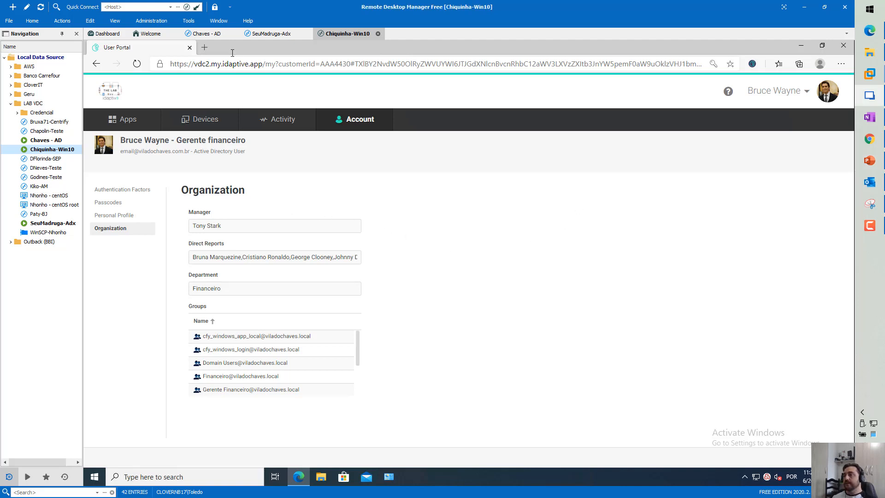
Show the User Portal Apps page listing seven apps, including Adaxes - GW and Google Mail
click(141, 126)
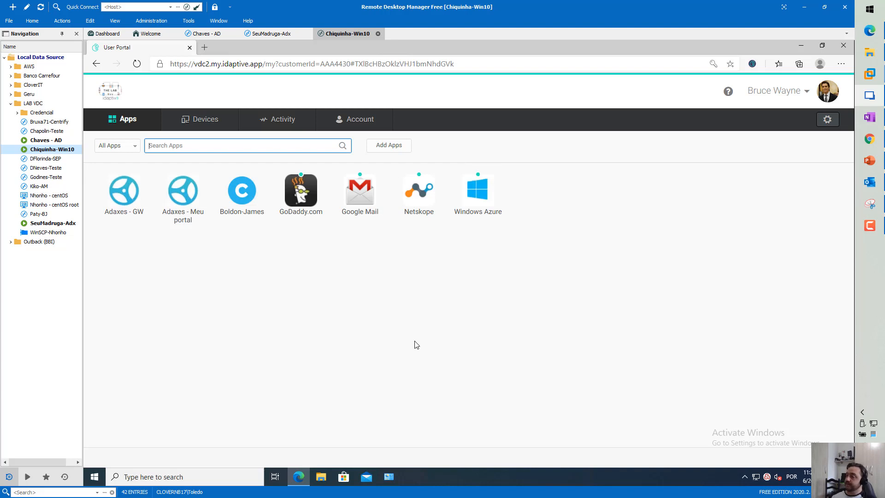
Highlight the PowerPoint note about showing the policy configuration, then return to the Admin Portal
click(870, 169)
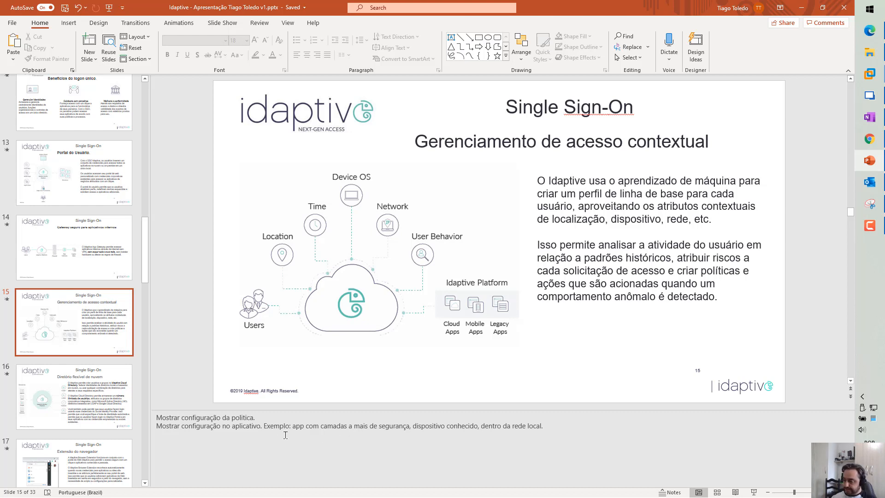
drag(258, 417, 156, 417)
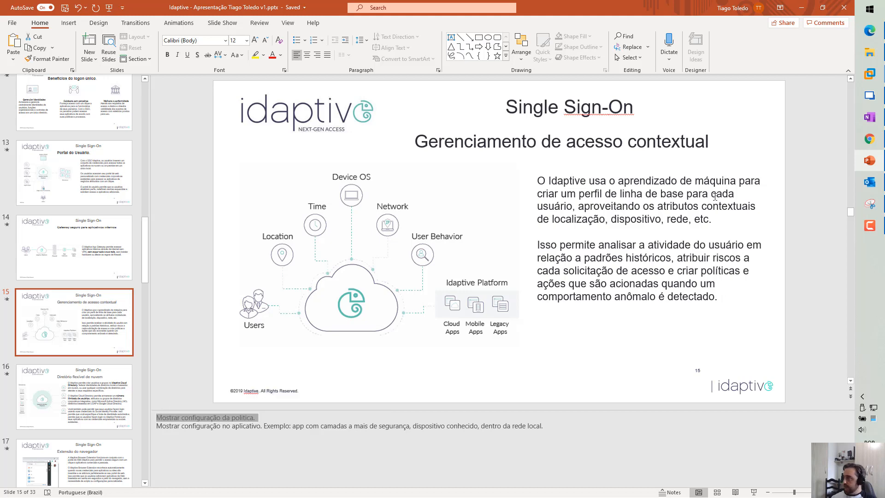
click(862, 96)
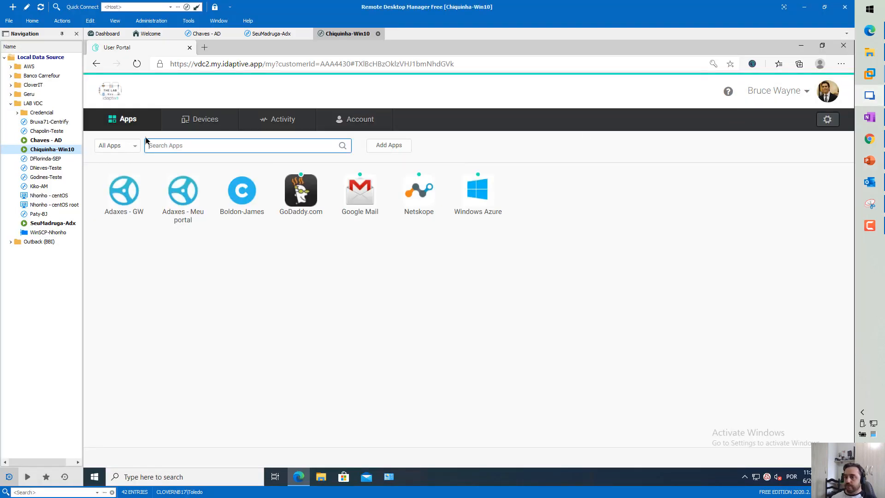
click(869, 31)
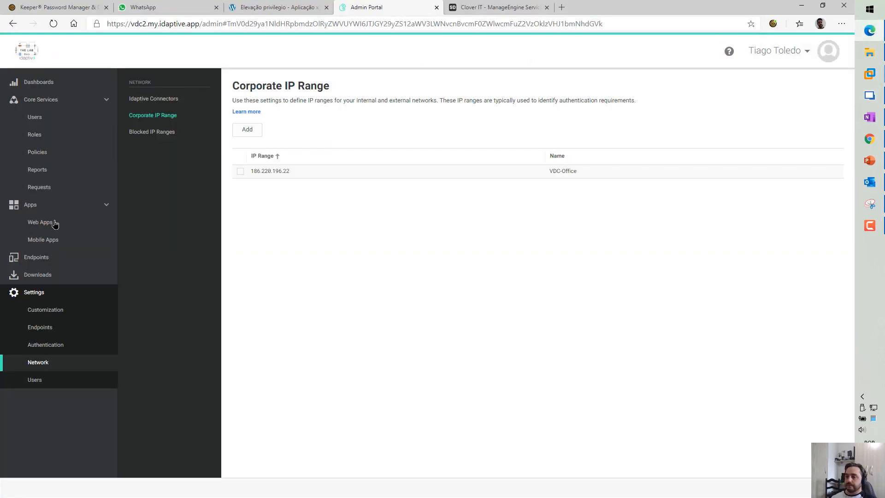
Set VDC-MFA-Portal as VDC-Politica-Padrão's Idaptive Services default profile and start a new rule
click(46, 153)
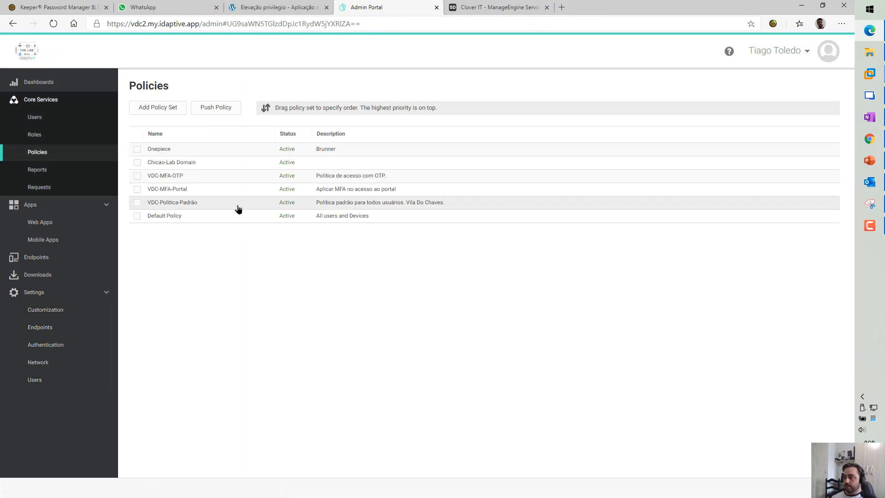
click(238, 209)
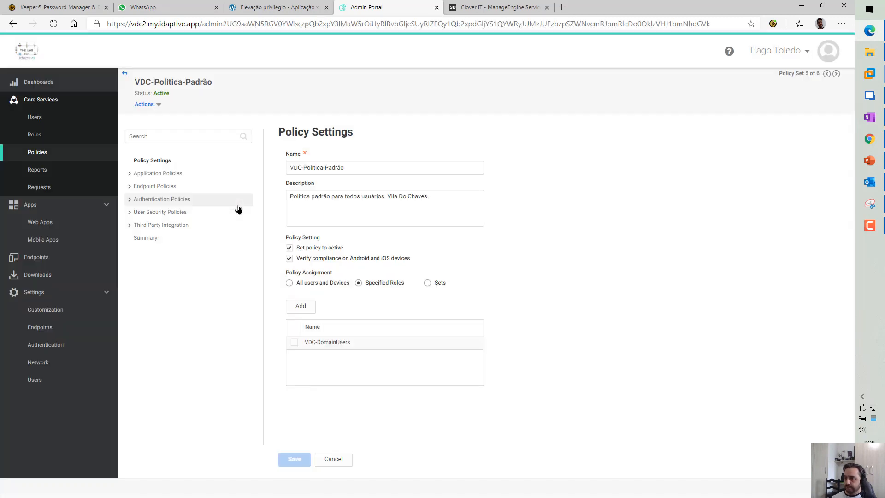
click(128, 202)
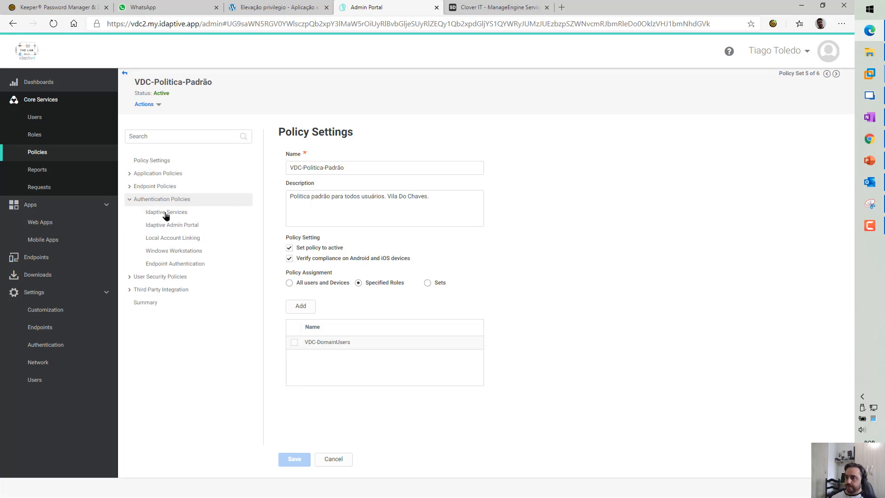
click(173, 213)
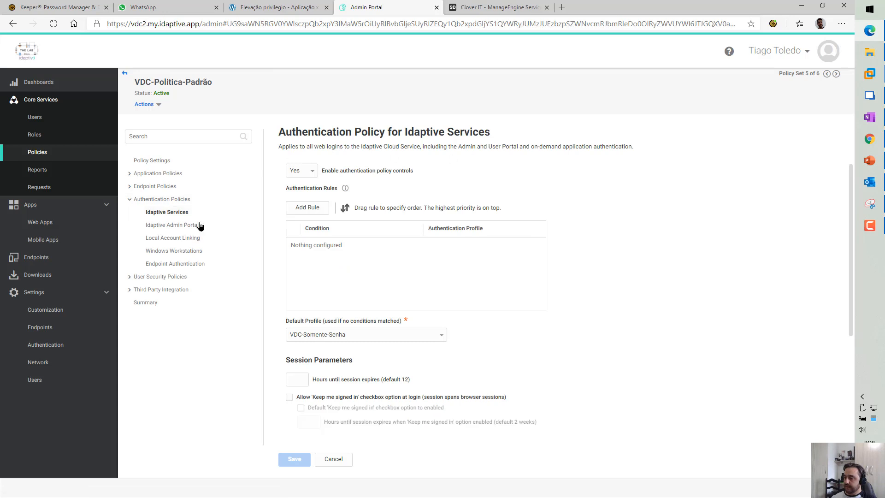
click(441, 338)
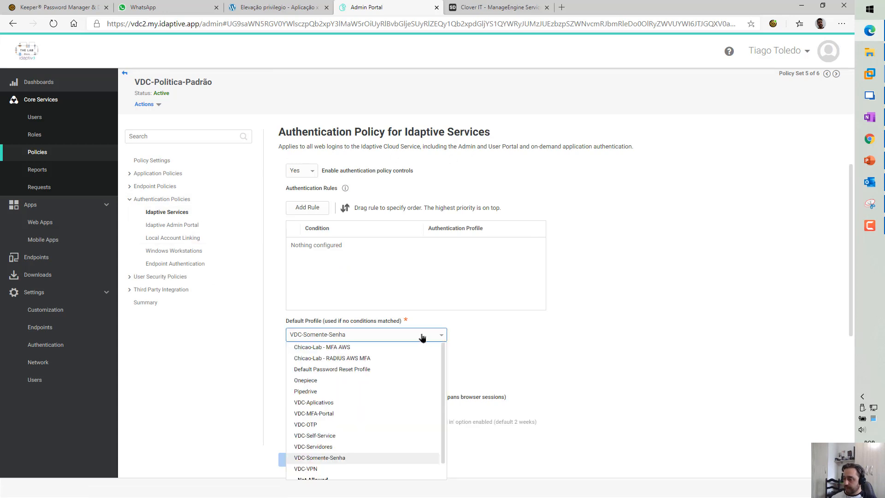
click(322, 416)
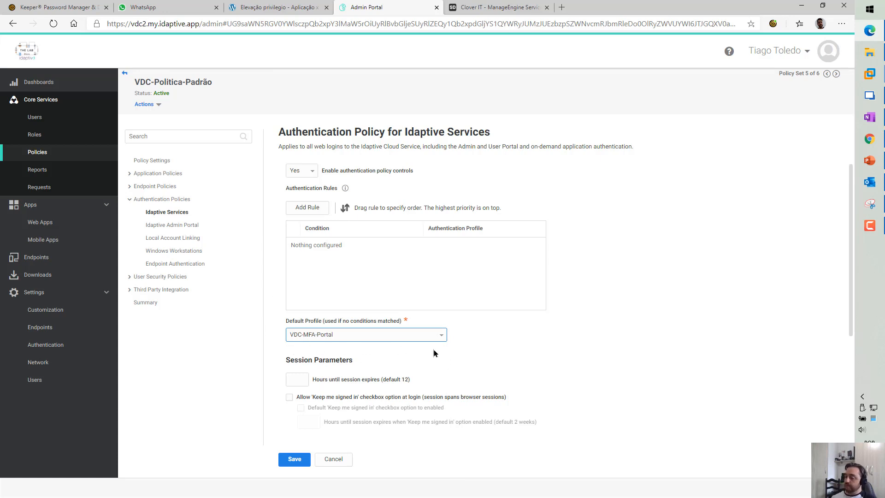
click(315, 207)
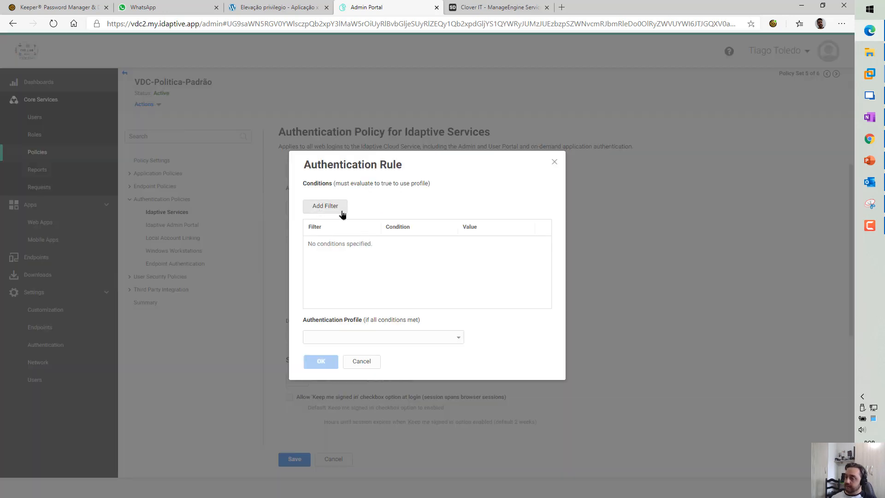
Add a Day of Week condition for Monday through Friday to the rule
click(339, 207)
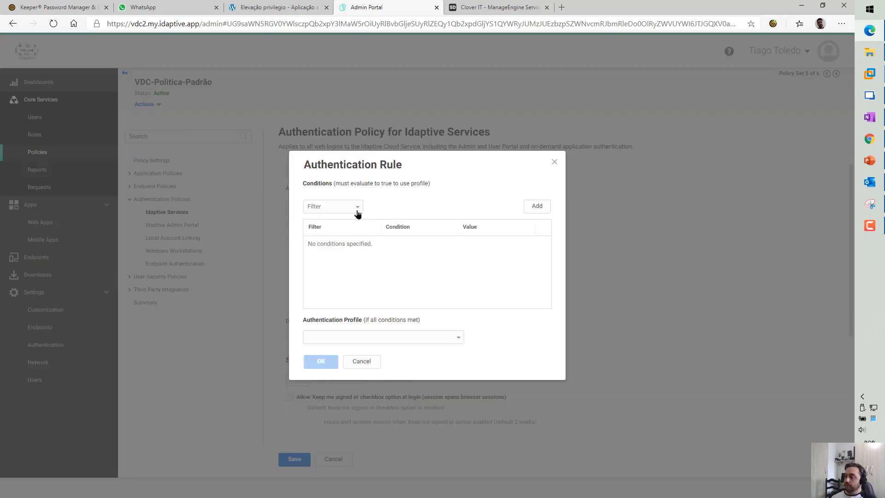
click(357, 213)
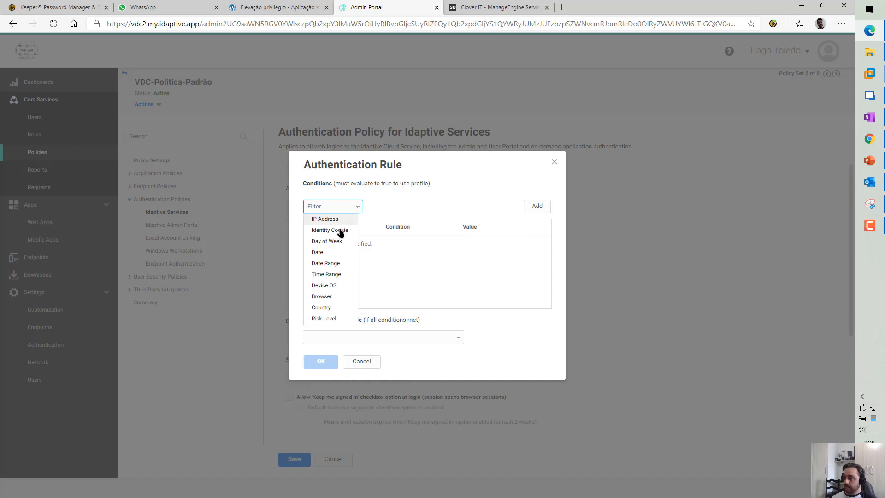
click(329, 243)
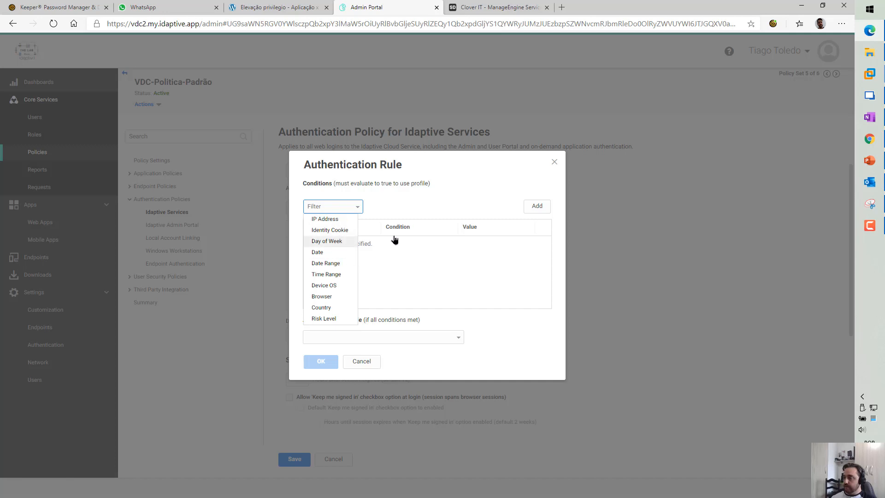
click(392, 205)
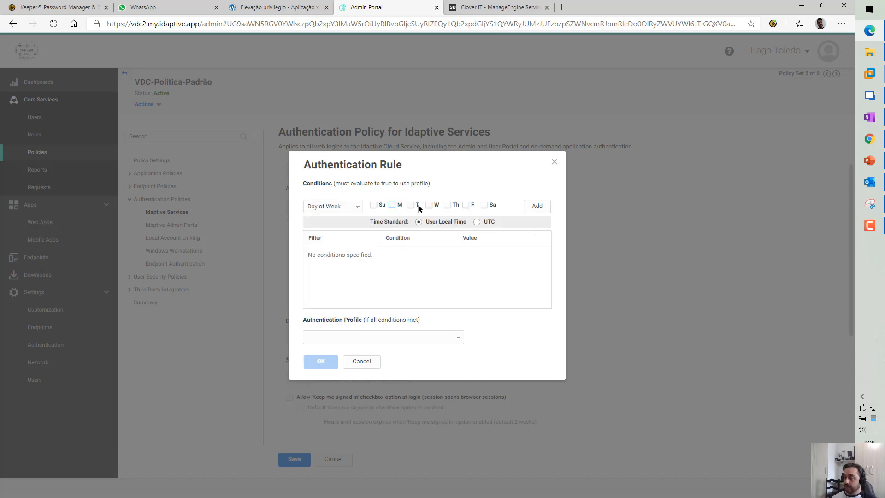
click(410, 205)
click(428, 206)
click(447, 205)
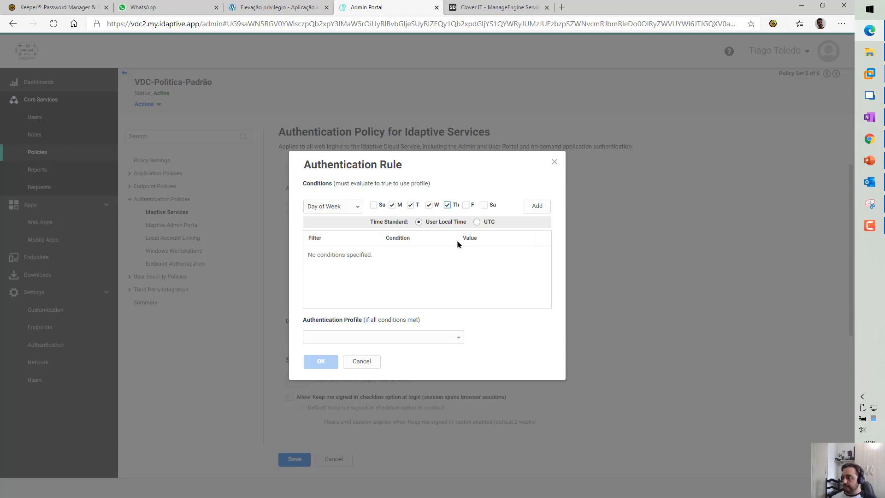
click(466, 204)
click(537, 206)
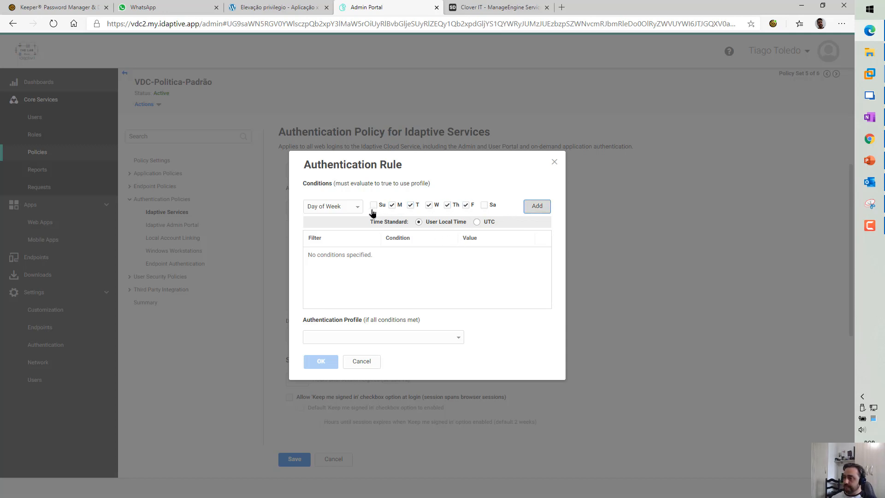
Add a Time Range condition from 09:00 to 18:00
click(336, 206)
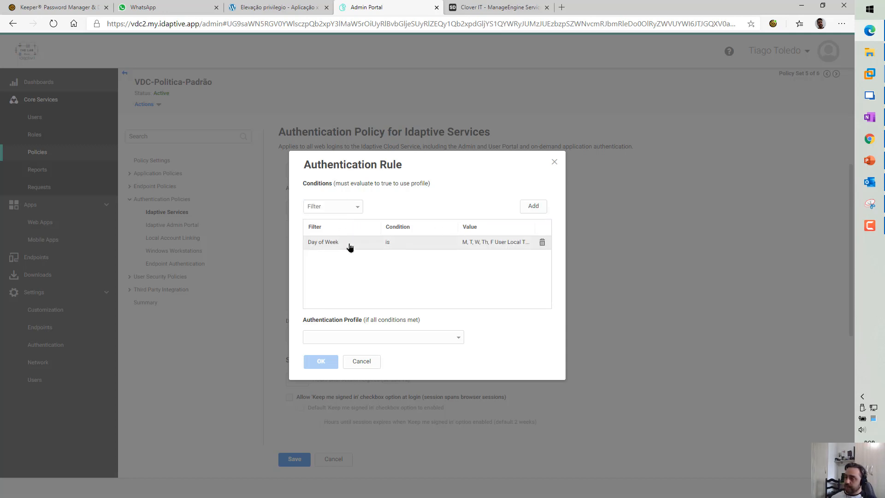
click(359, 208)
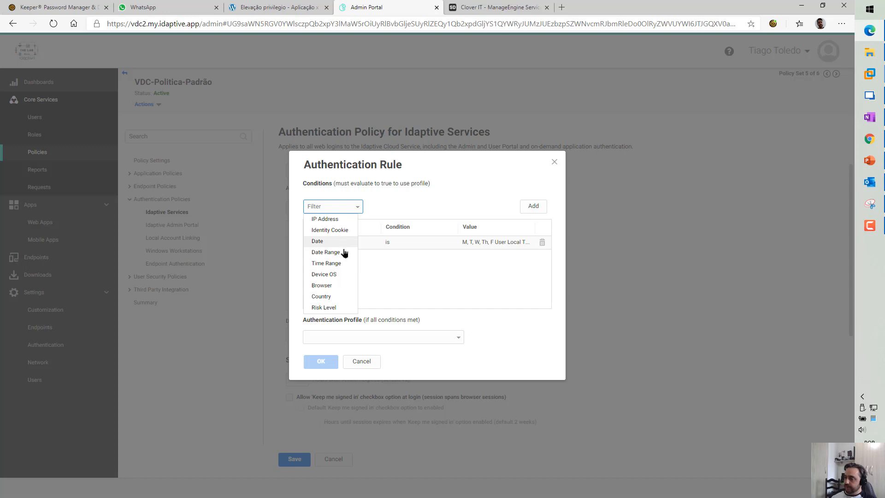
click(347, 265)
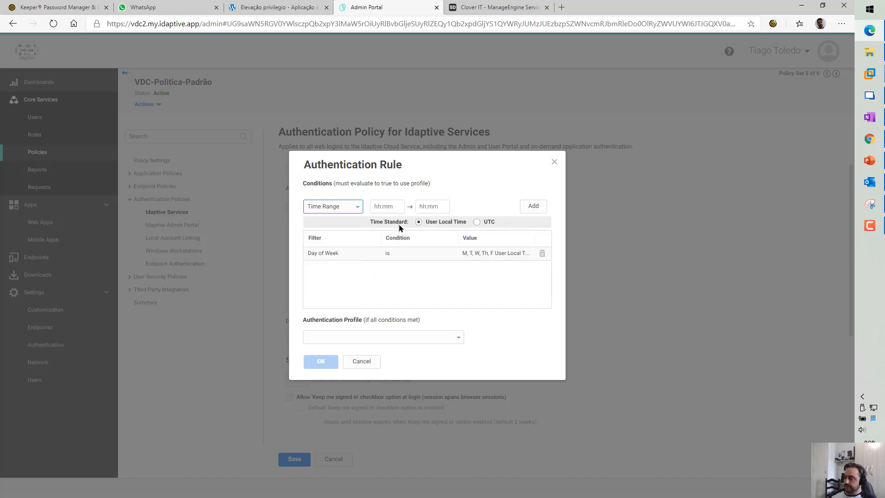
text(09:)
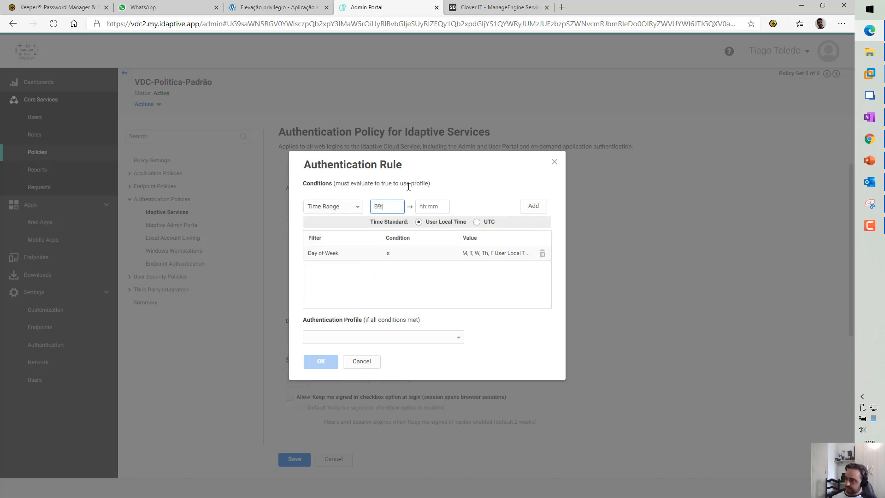
text(00)
key(Tab)
text(18)
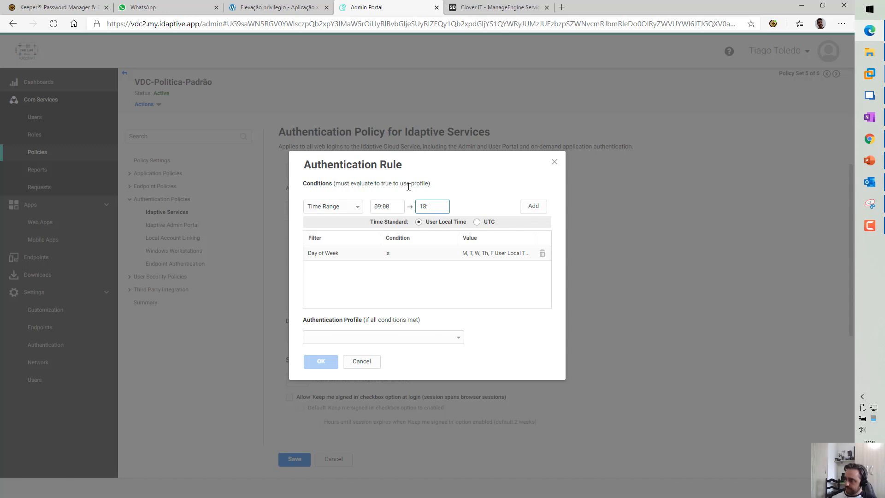
click(524, 208)
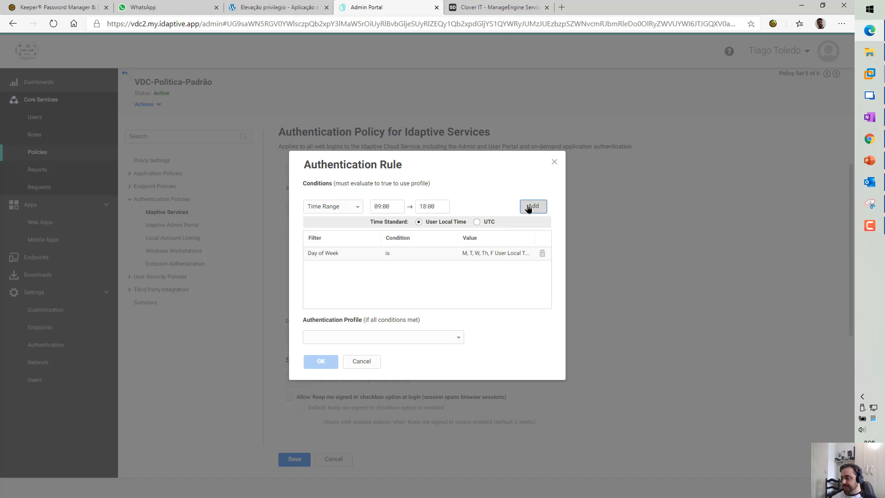
Choose VDC-Somente-Senha as the rule's authentication profile and begin another filter
click(454, 337)
scroll(366, 424, down, 1)
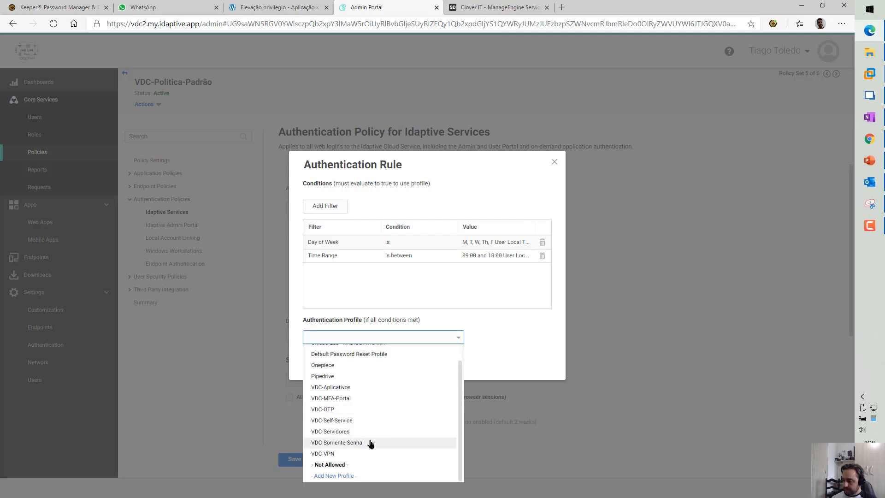
click(370, 443)
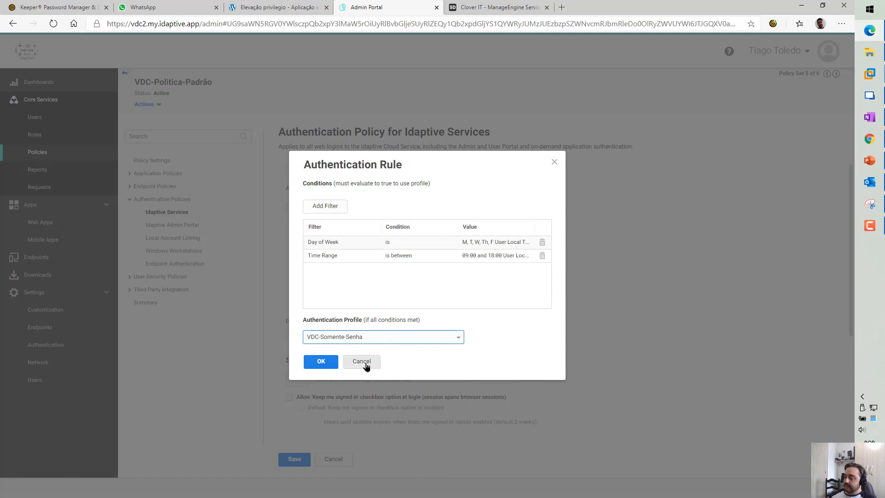
drag(415, 164, 494, 113)
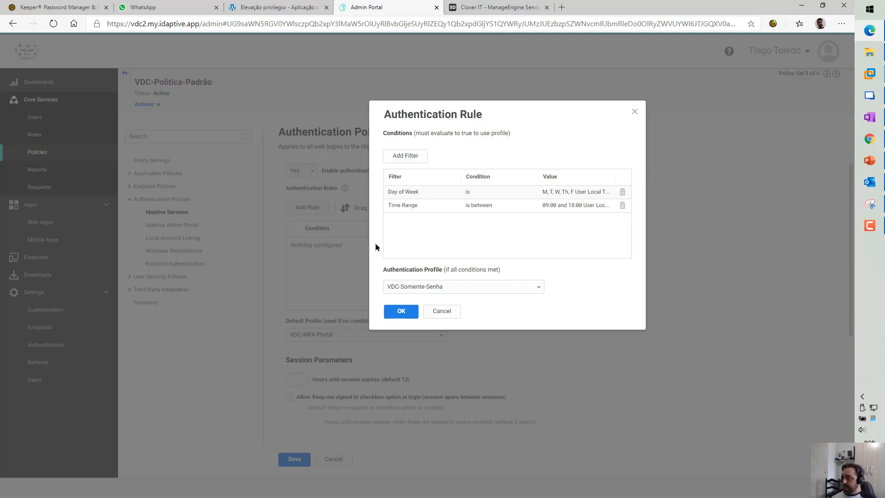
click(414, 159)
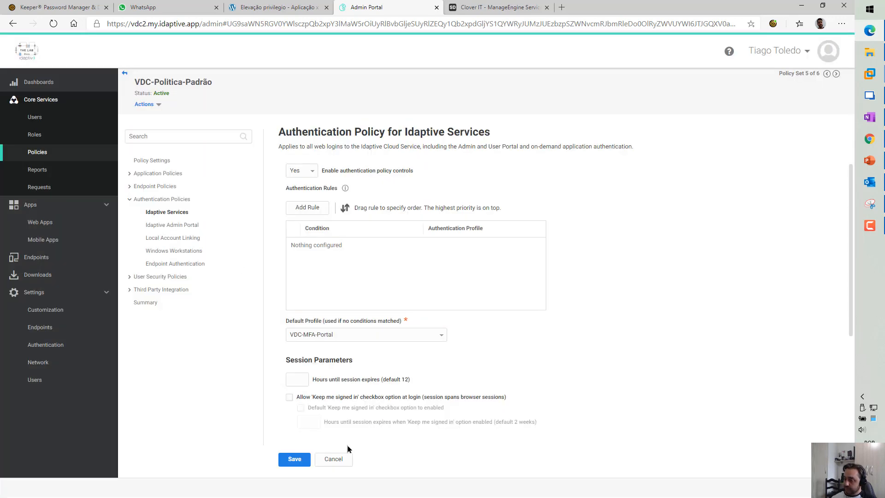
Cancel the rule, highlight the second slide 15 note, and discard the unsaved policy changes
click(345, 459)
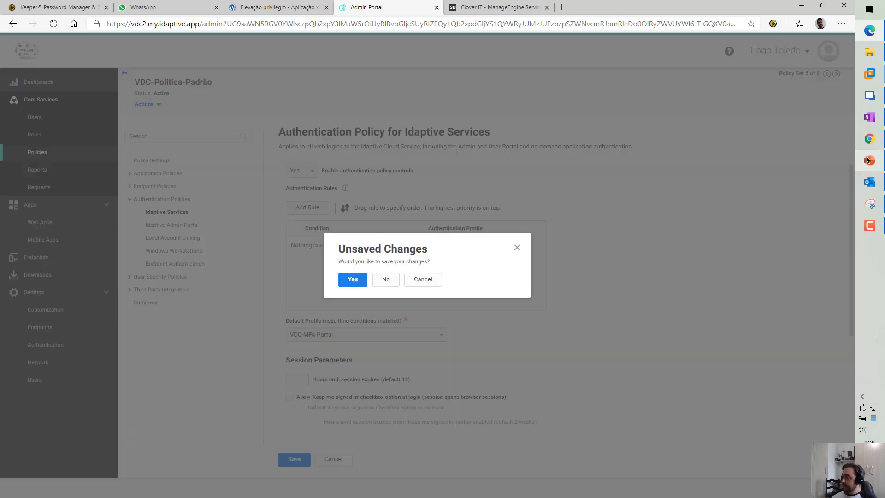
click(869, 161)
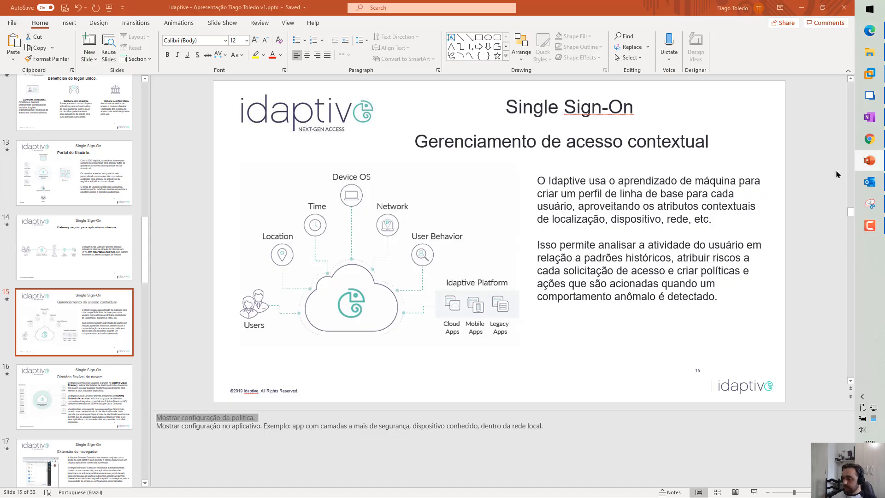
click(175, 427)
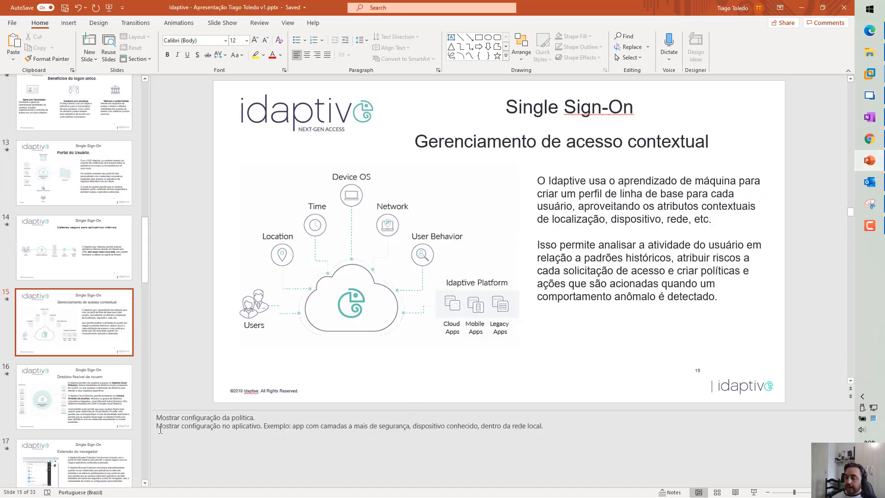
drag(158, 426, 260, 427)
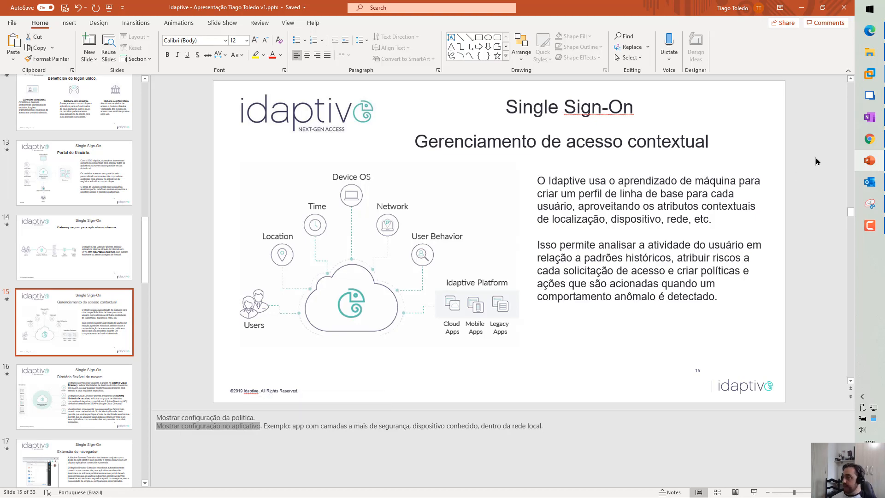
click(869, 160)
click(384, 279)
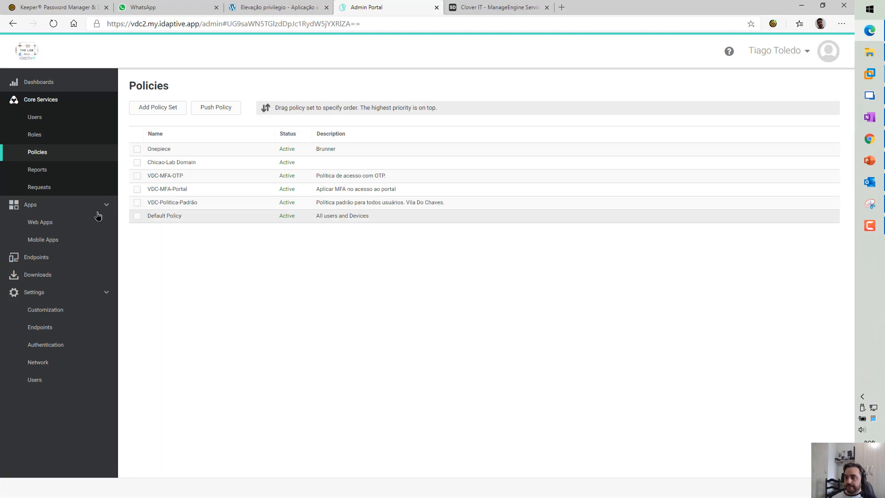
Open the Adaxes - Meu portal web app's Policy page, keeping the Always Allowed default profile
click(41, 223)
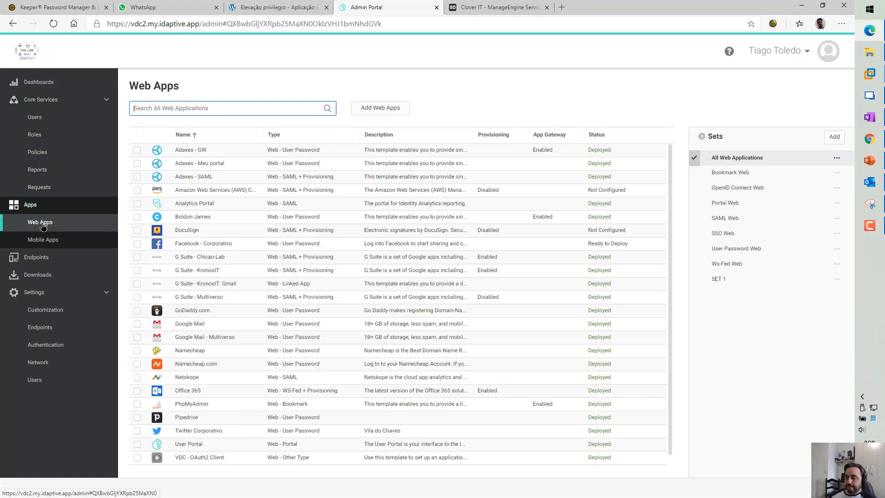
click(203, 167)
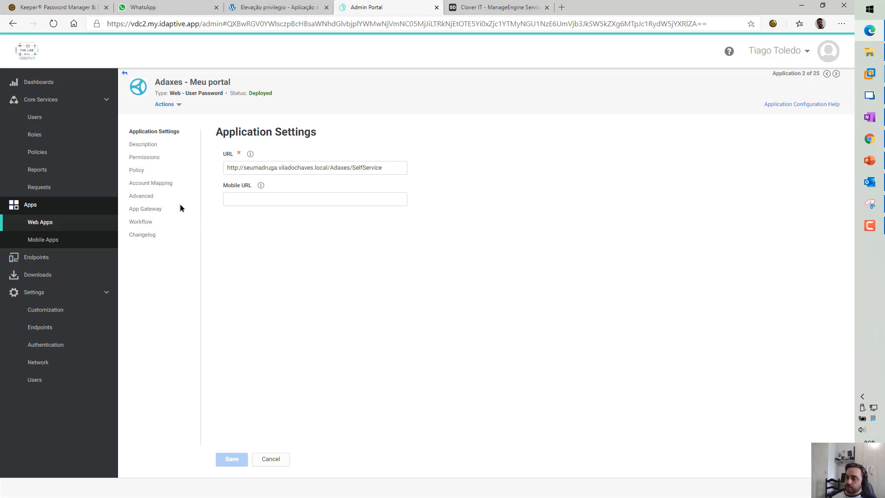
click(139, 171)
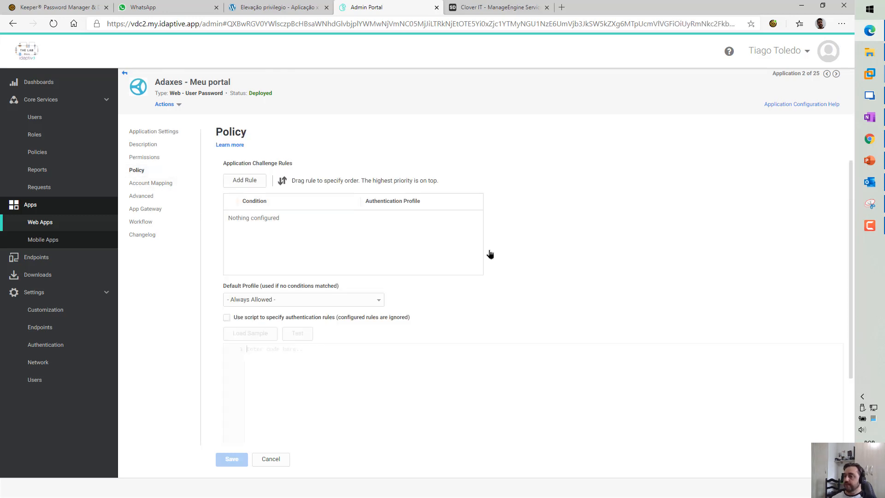
click(376, 301)
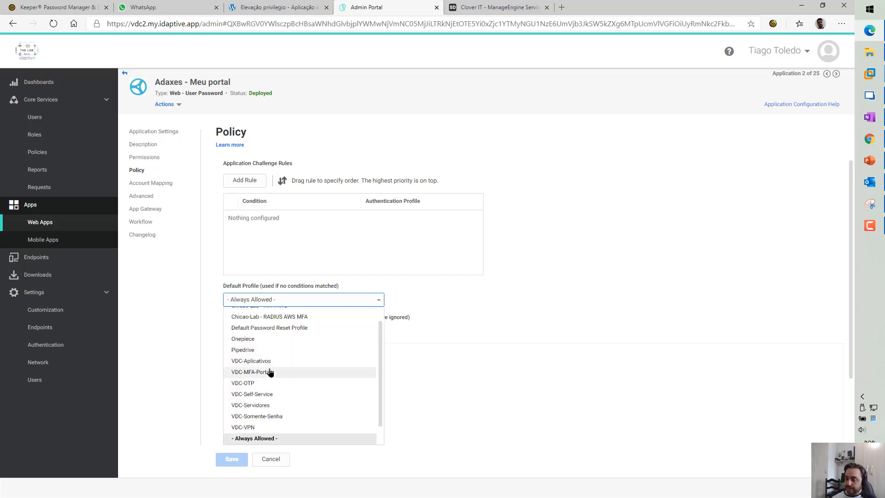
click(202, 209)
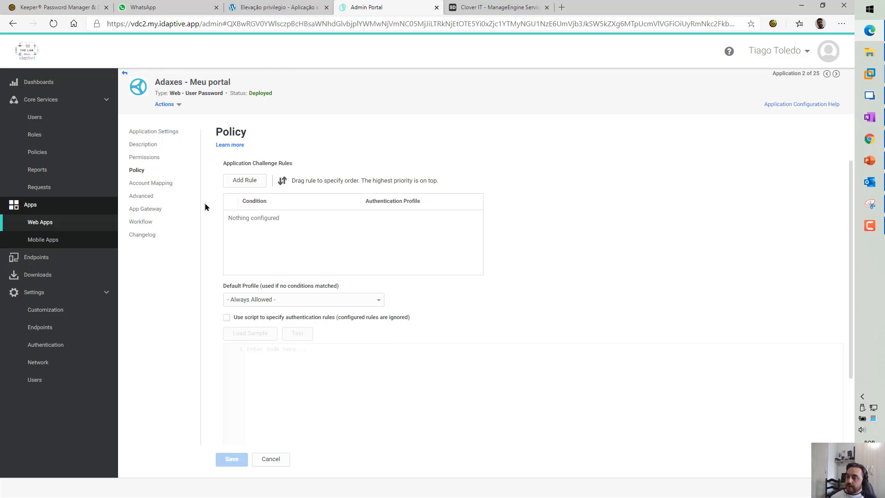
Start a new Adaxes authentication rule with the condition Risk Level equal to High
click(248, 184)
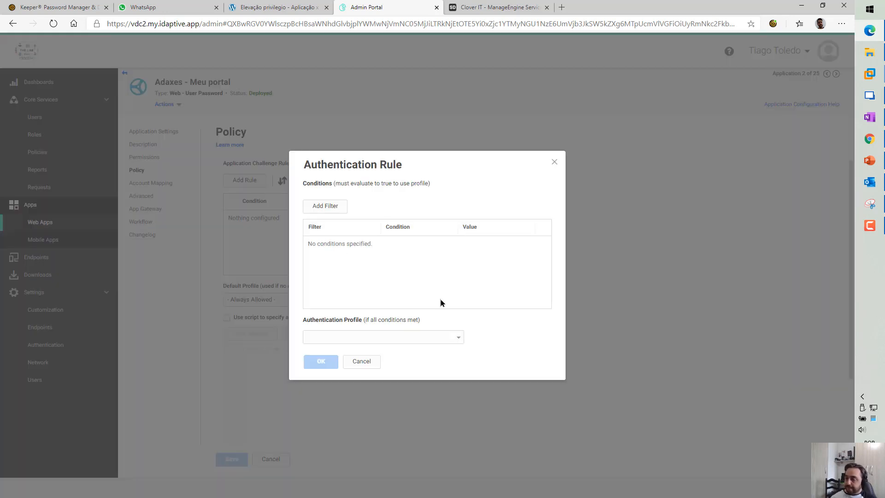
click(336, 209)
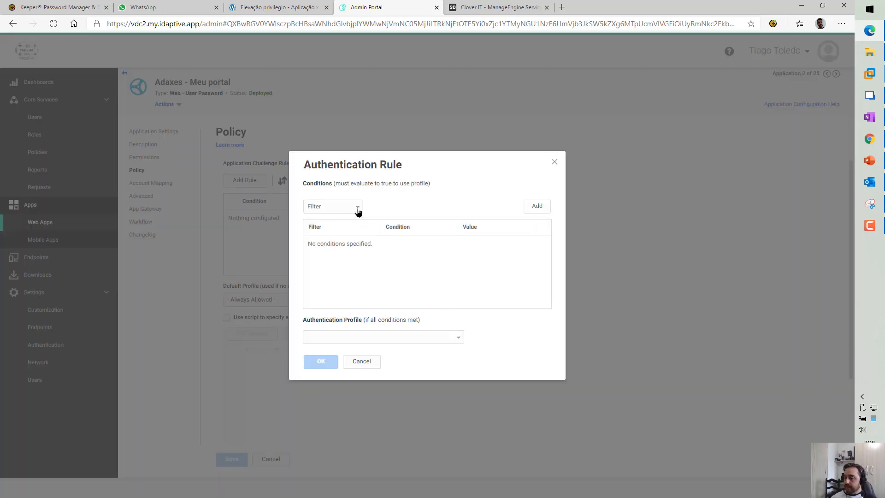
click(358, 210)
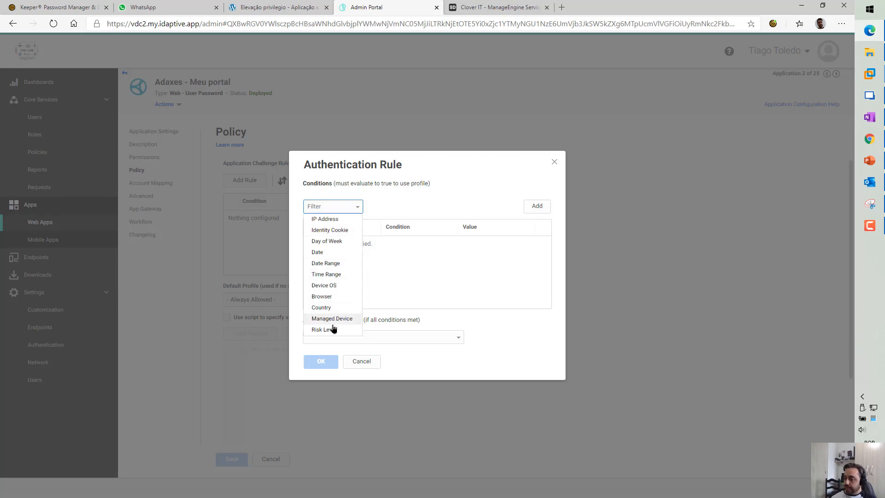
click(330, 330)
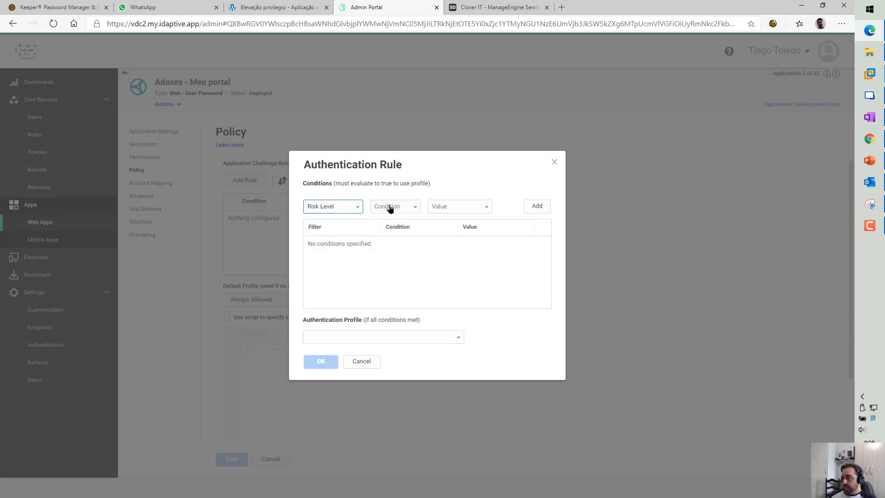
click(393, 206)
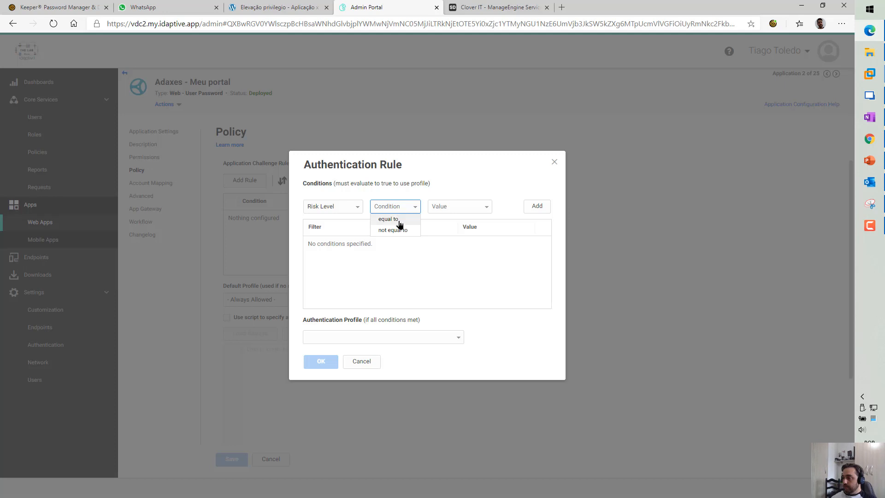
click(388, 219)
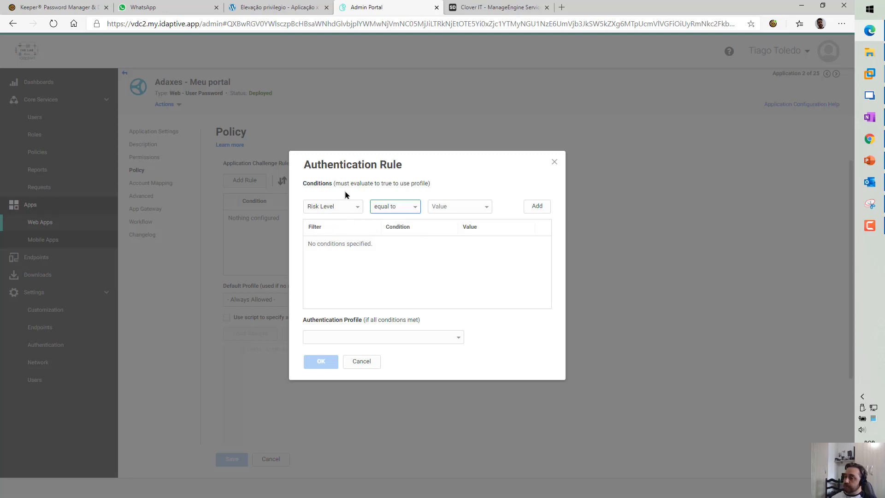
click(451, 201)
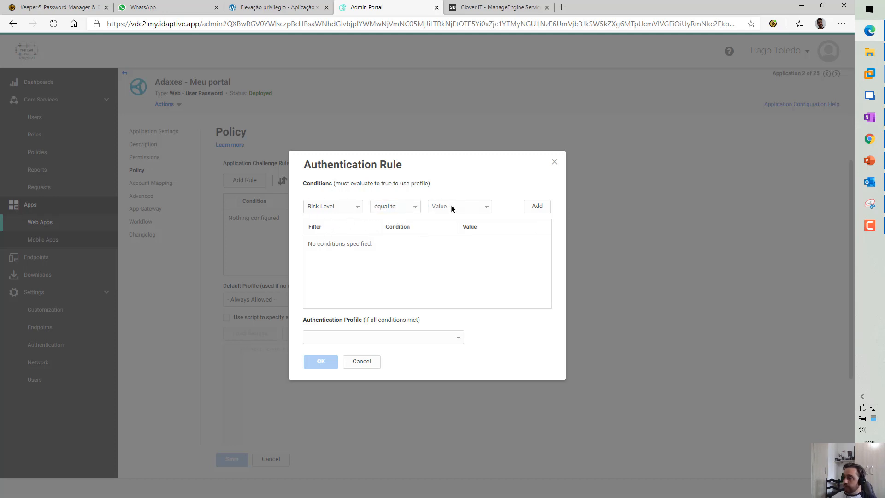
click(450, 206)
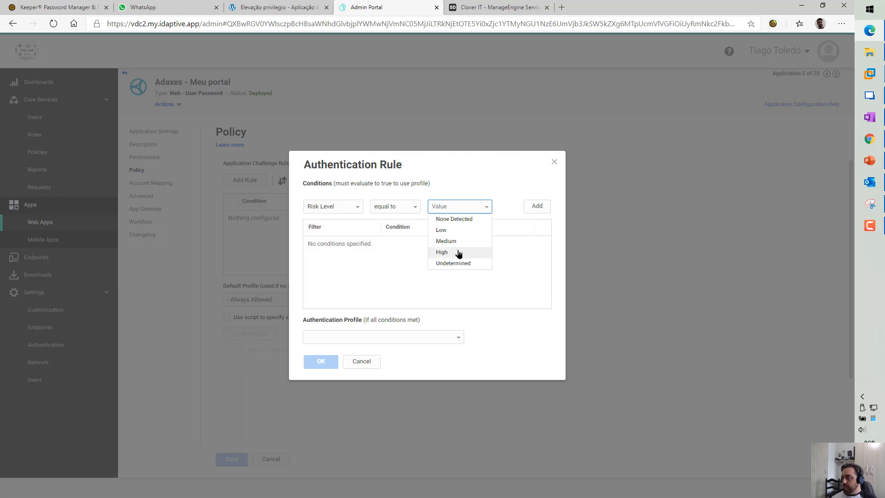
click(489, 252)
click(536, 207)
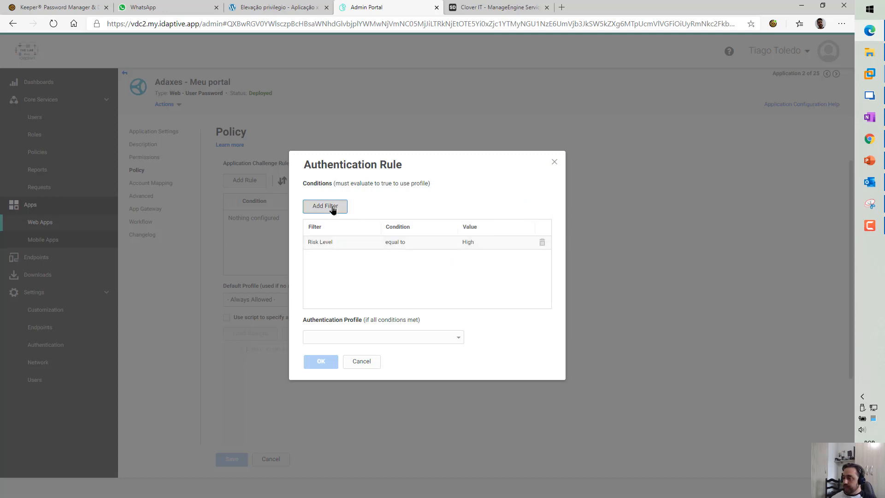
Add a second condition: Risk Level equal to Undetermined
click(332, 209)
click(332, 207)
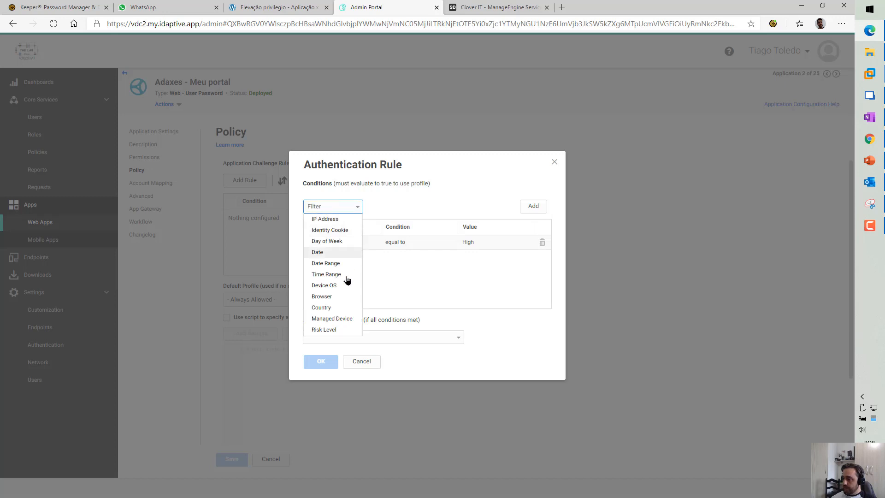
click(343, 329)
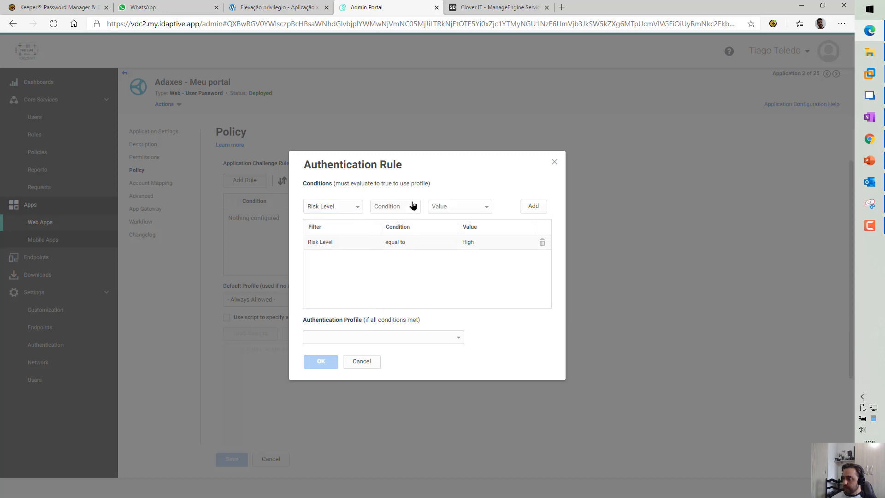
click(412, 207)
click(400, 220)
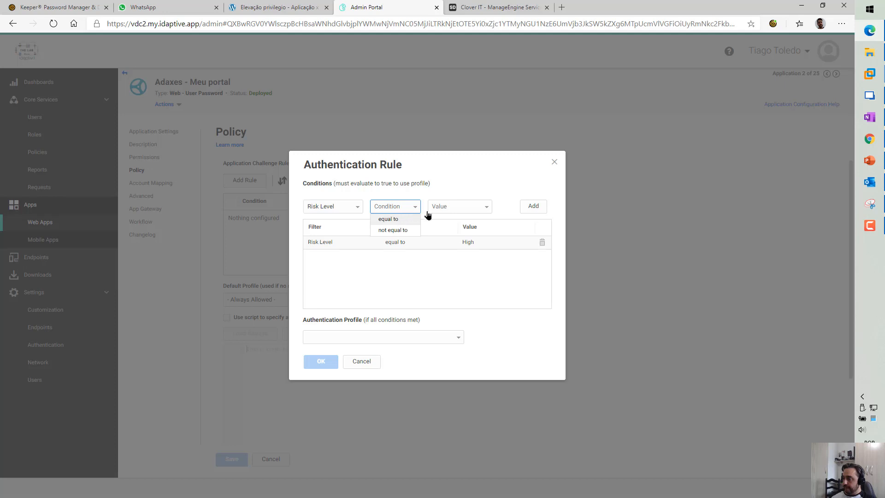
click(461, 207)
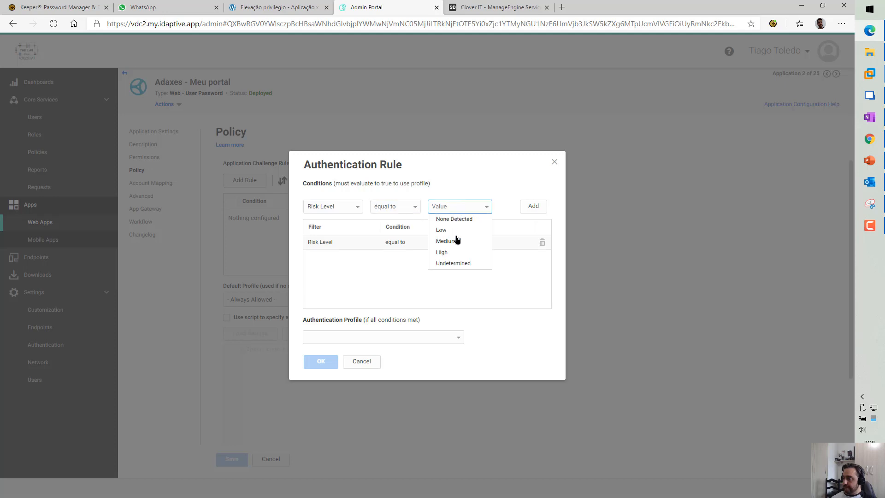
click(453, 263)
click(533, 206)
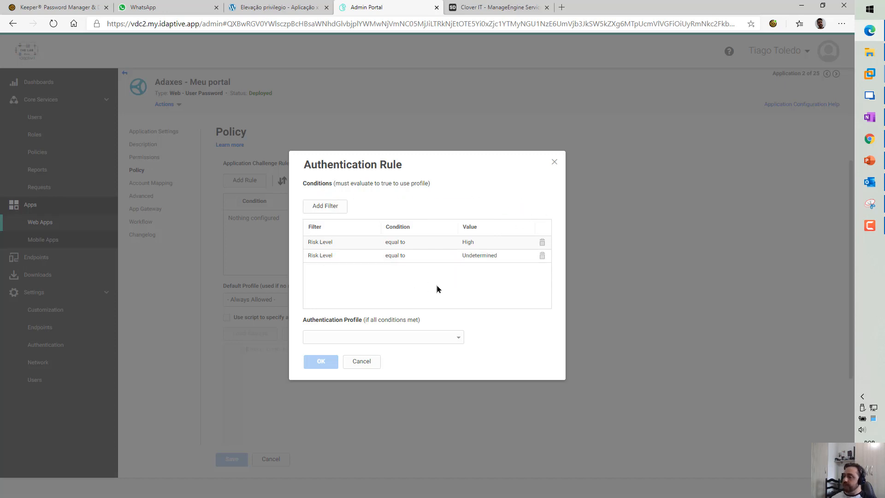
Check the authentication profile list without choosing one, then delete the Risk Level conditions
click(458, 340)
scroll(392, 397, down, 3)
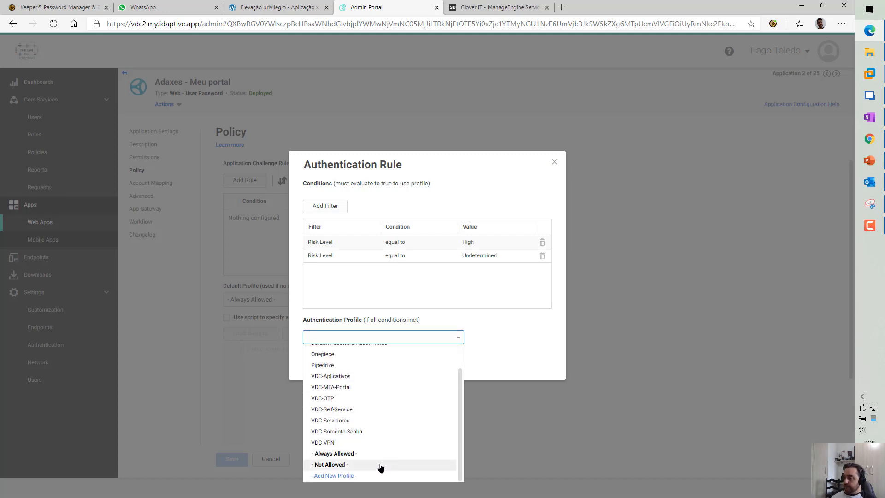
click(472, 282)
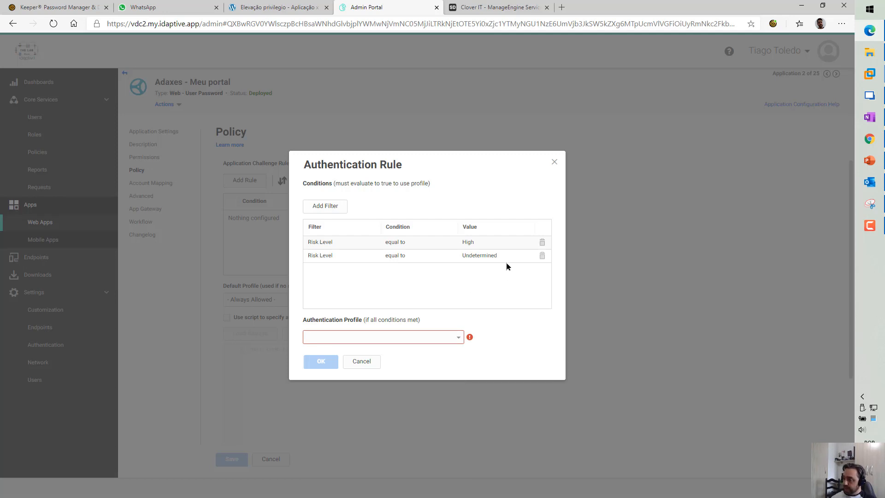
click(542, 246)
click(541, 245)
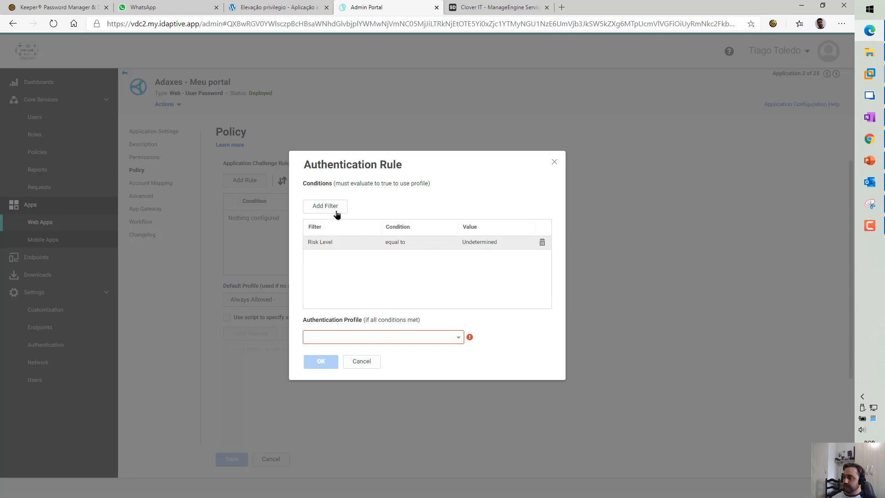
Add a Managed Device true condition and set the rule's profile to Always Allowed
drag(356, 166, 405, 123)
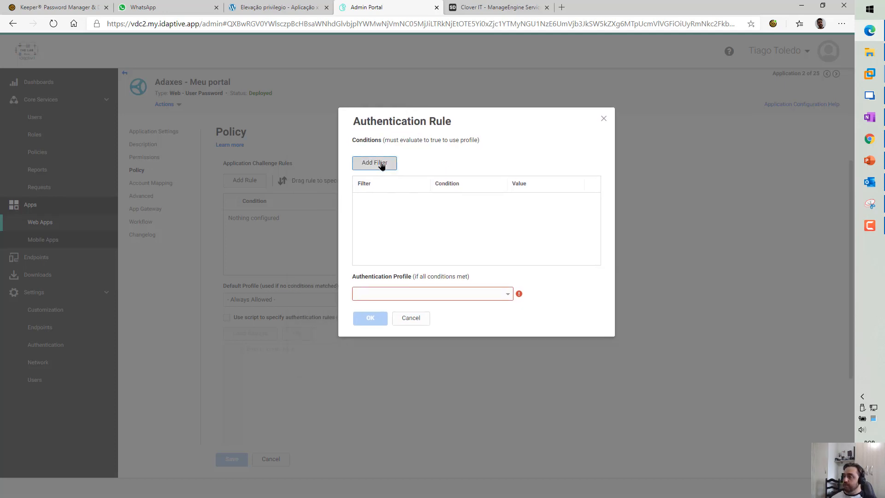
click(381, 164)
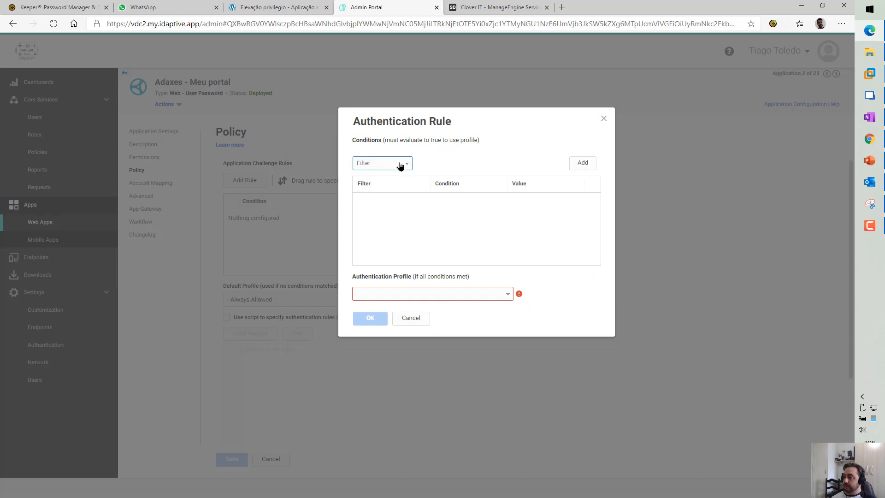
click(400, 165)
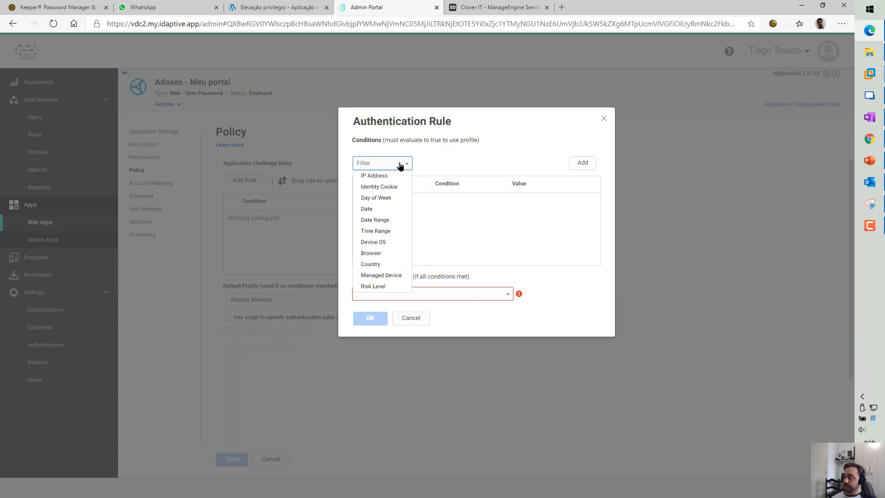
click(392, 275)
click(464, 164)
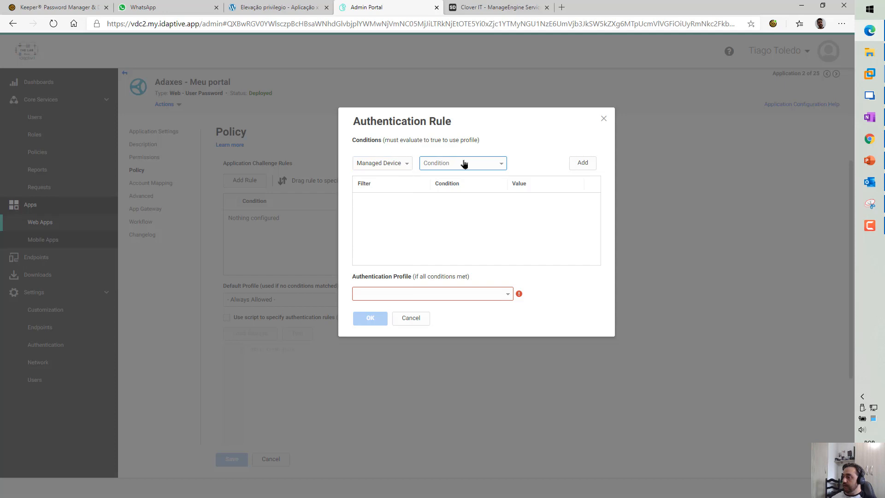
click(577, 164)
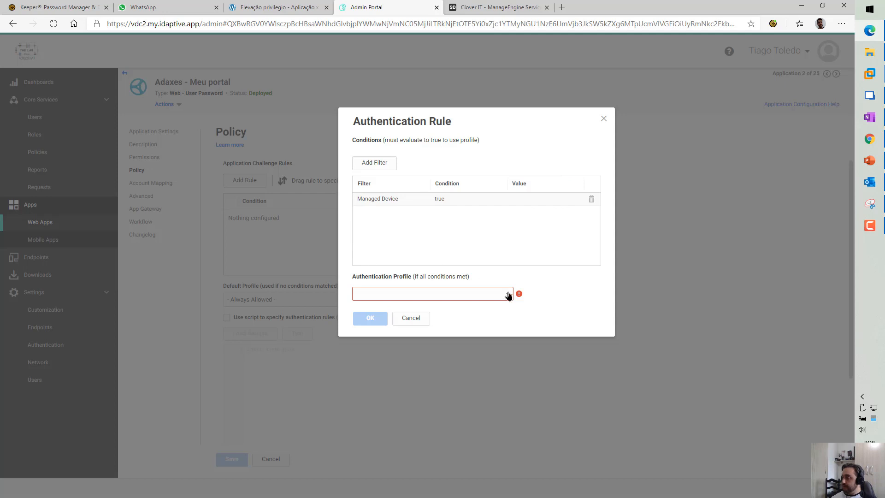
click(427, 294)
scroll(410, 368, down, 2)
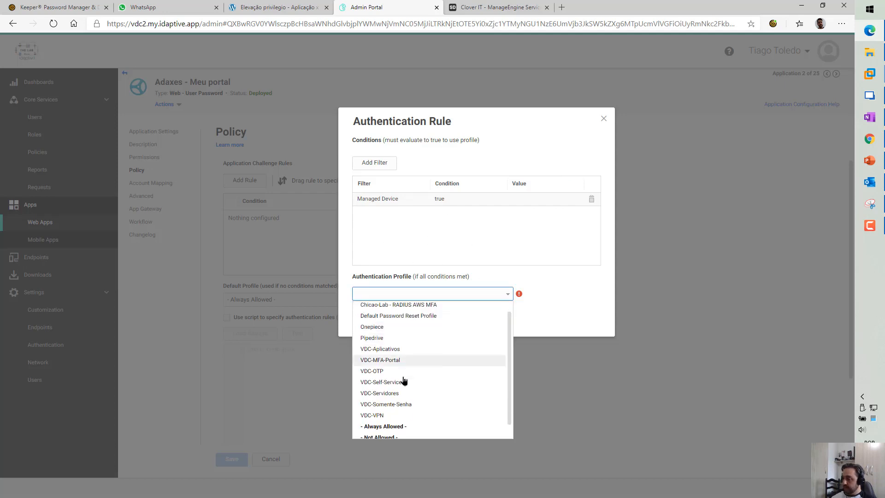
click(425, 413)
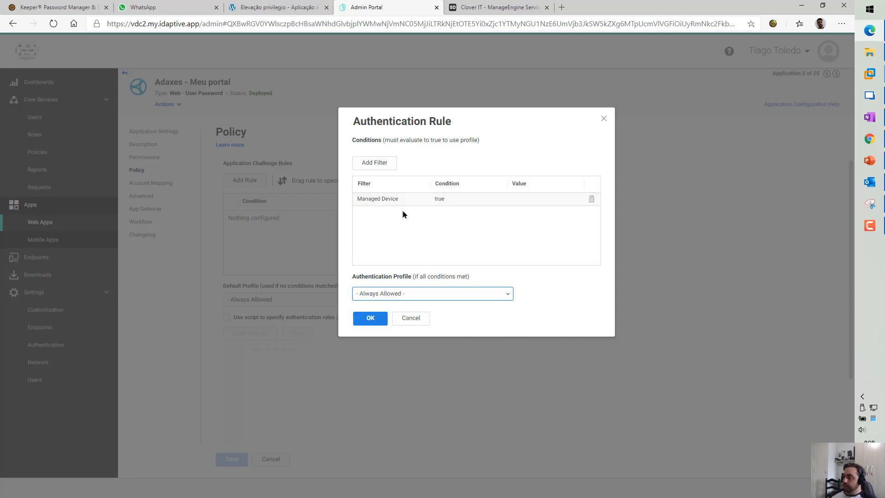
Add an IP Address inside corporate IP range condition, then return to slide 15 in PowerPoint
click(393, 167)
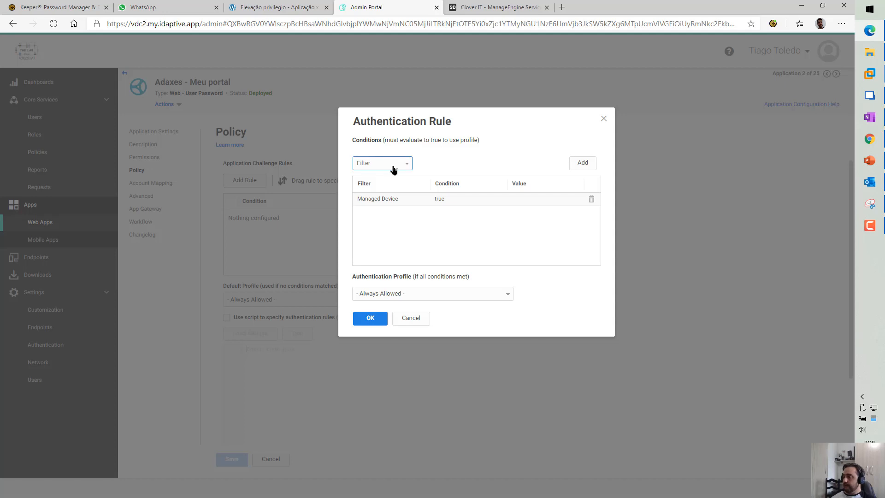
click(393, 165)
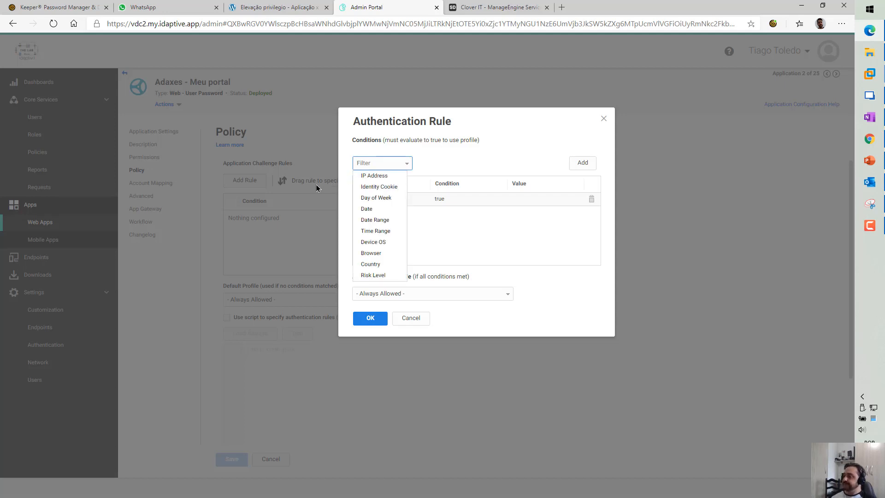
click(371, 176)
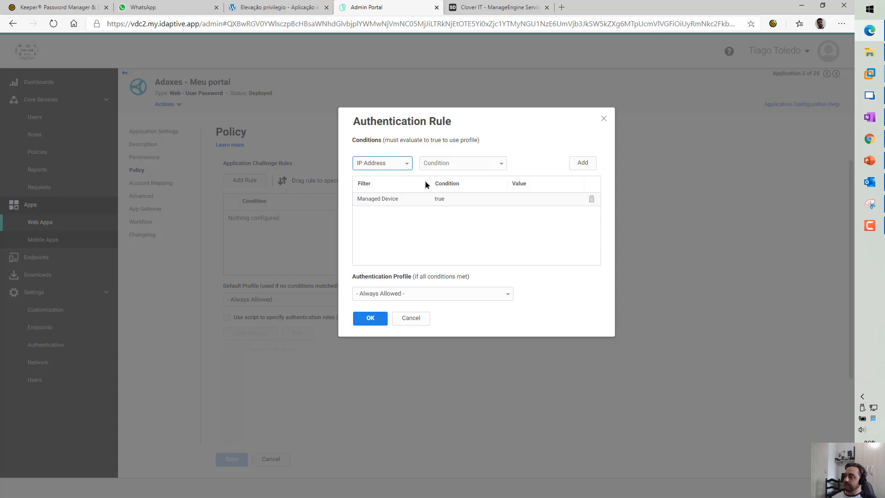
click(453, 163)
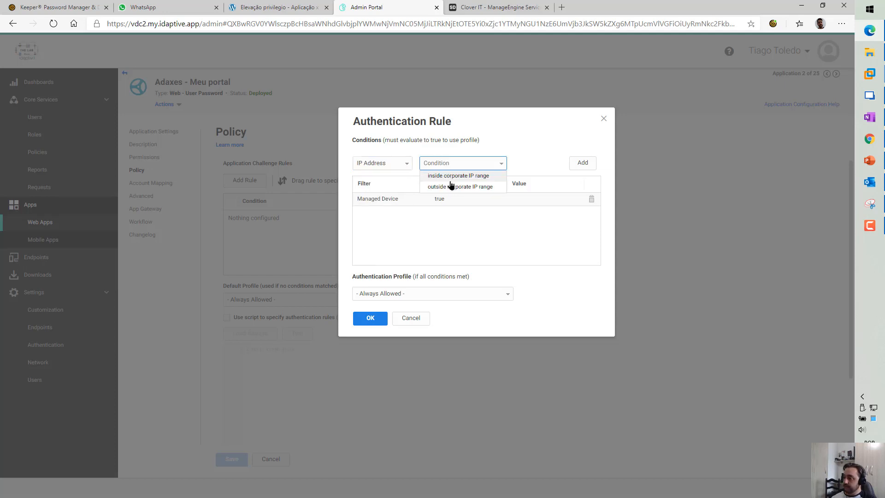
click(444, 175)
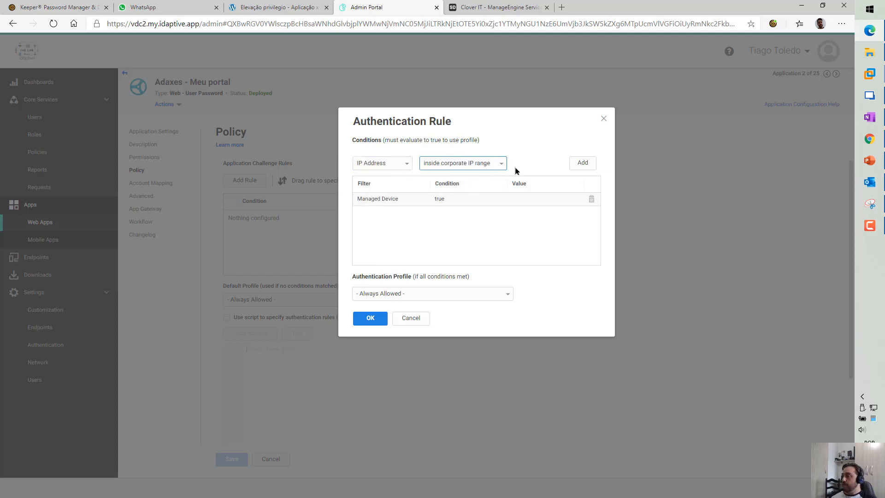
click(577, 168)
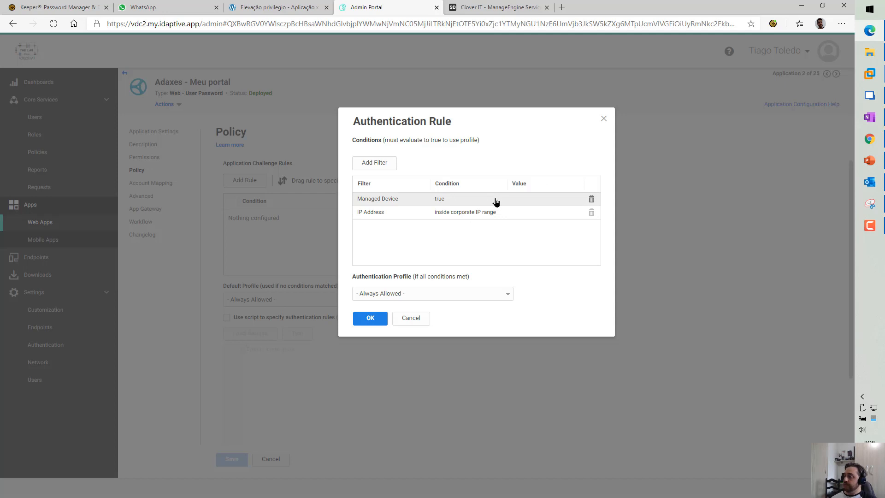
click(871, 162)
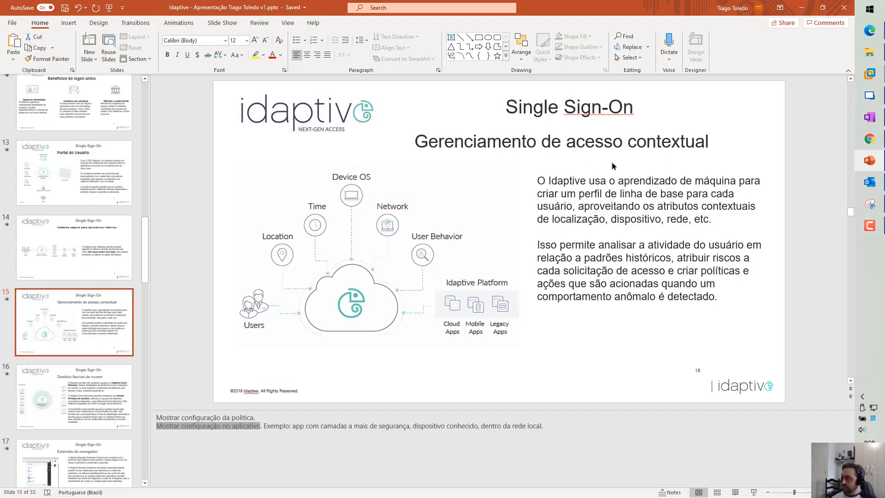
click(612, 165)
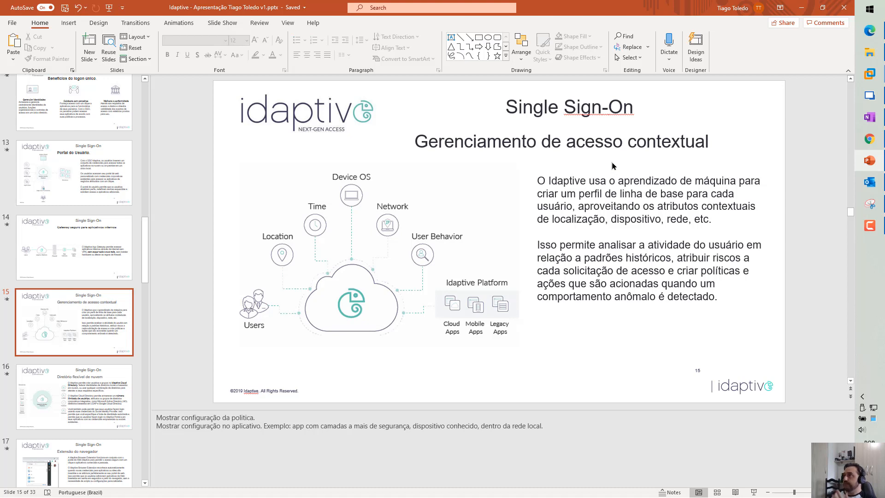
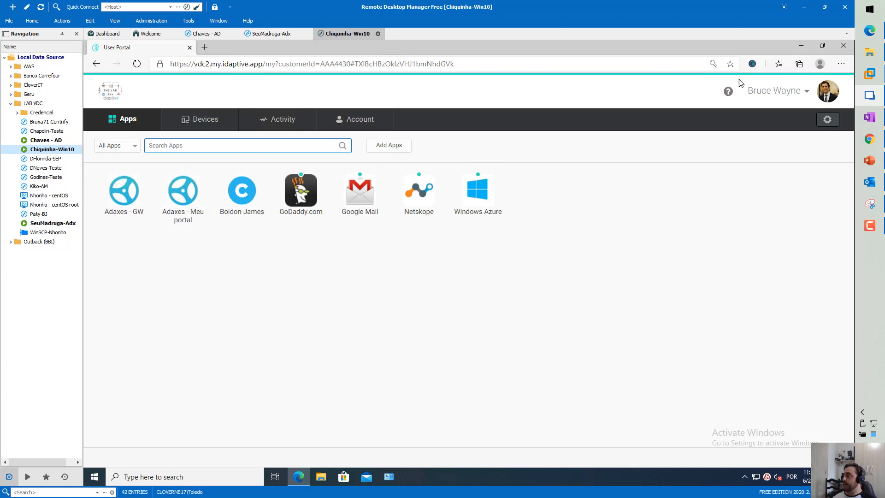
Preview the Idaptive extension's app launcher, close it, and bring up the PowerPoint presentation
click(753, 64)
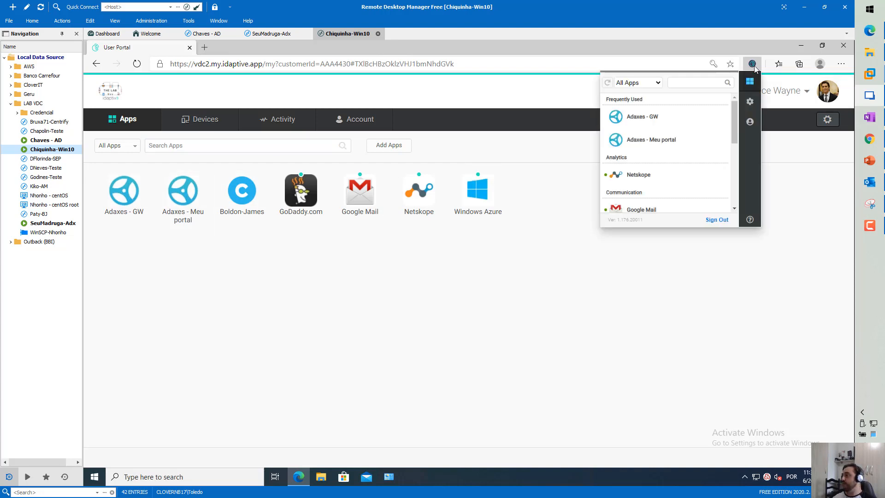
click(451, 120)
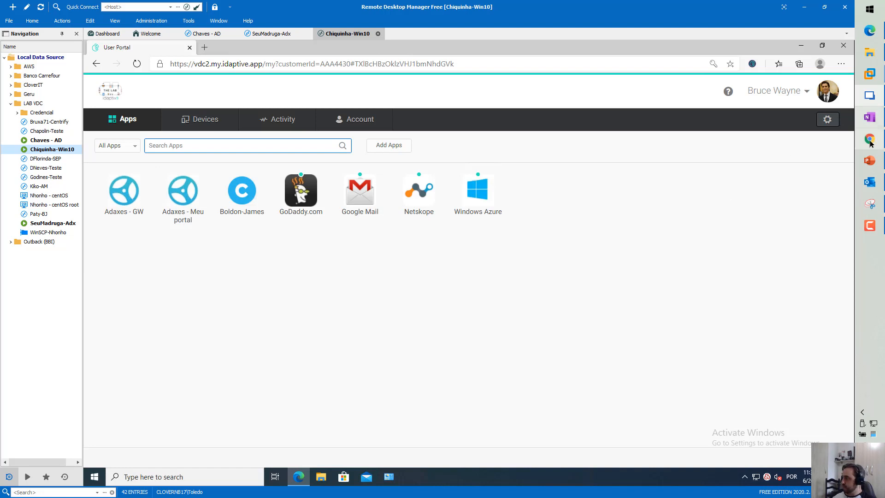
click(870, 160)
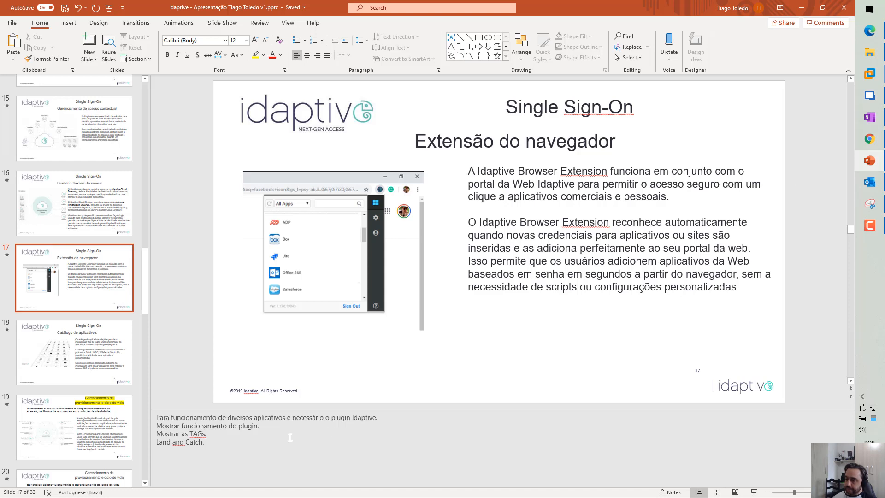
Highlight slide 17's notes about showing the plugin, then return to the portal session
drag(192, 418, 253, 418)
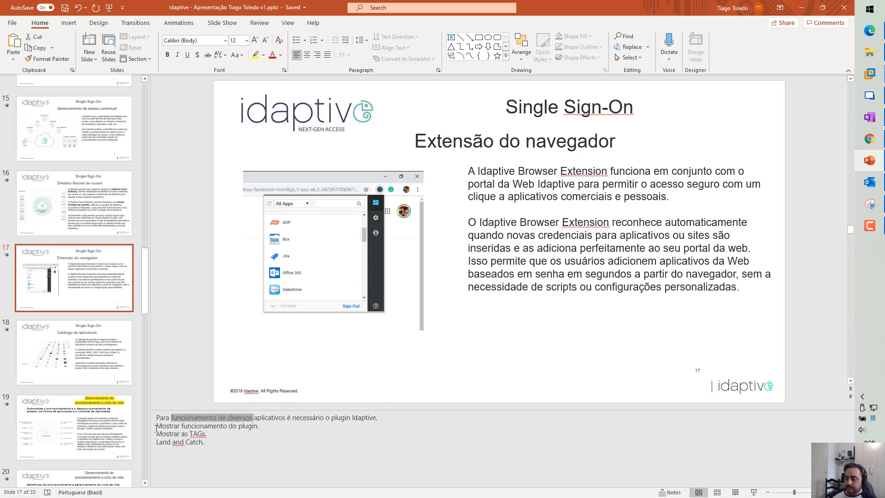
drag(157, 426, 261, 426)
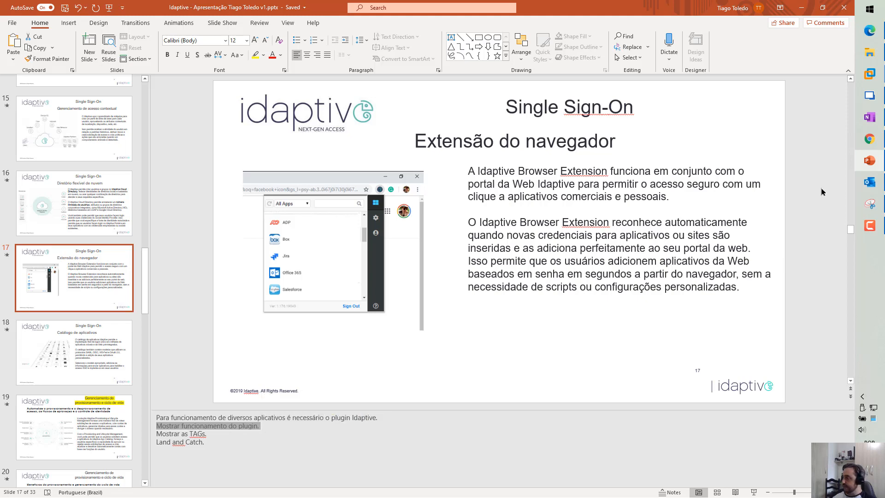
click(870, 96)
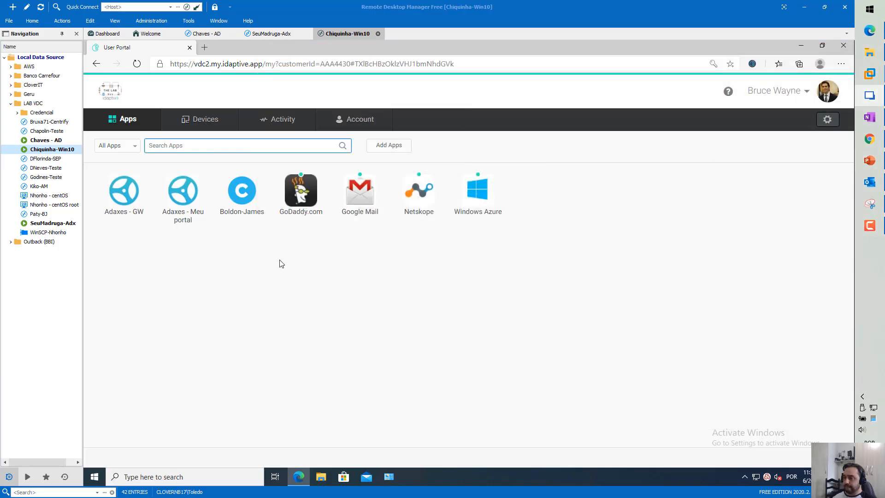
Sign out and sign back in as another user with their password and a security-question answer
click(778, 103)
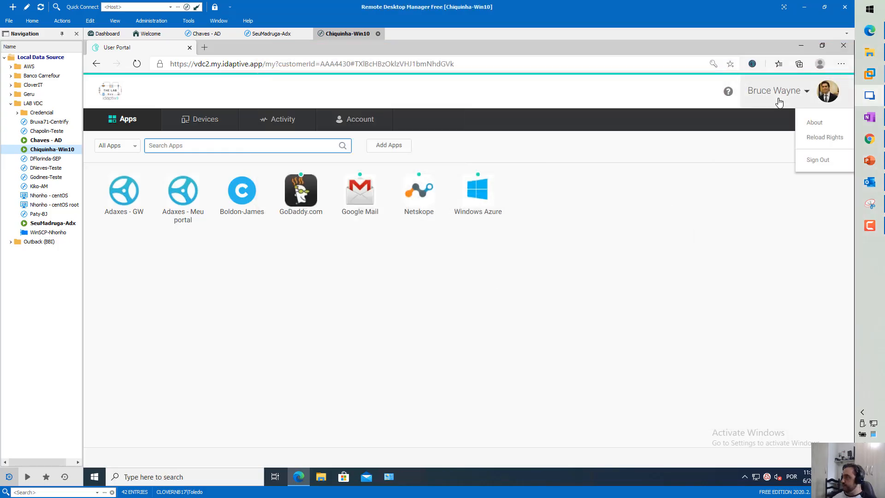
click(807, 165)
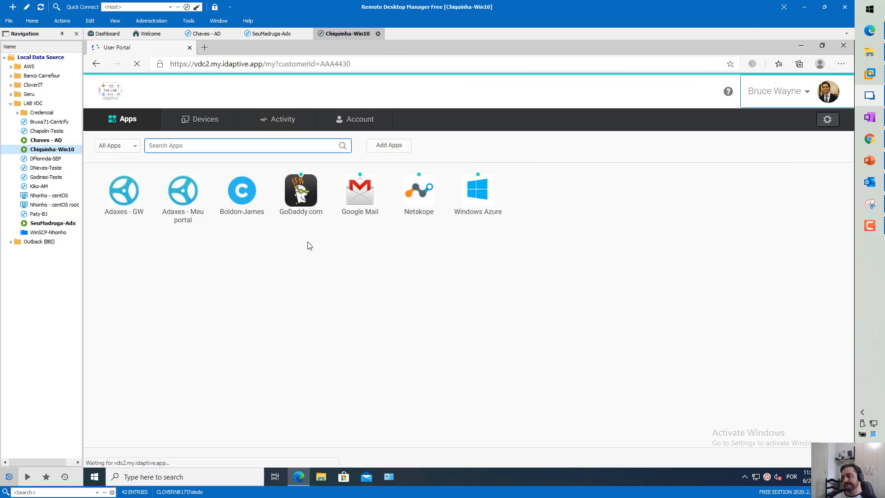
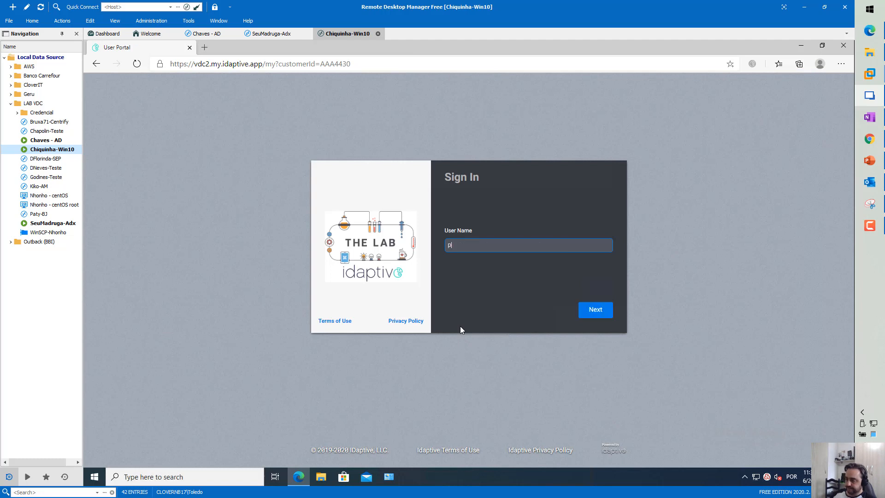
key(Return)
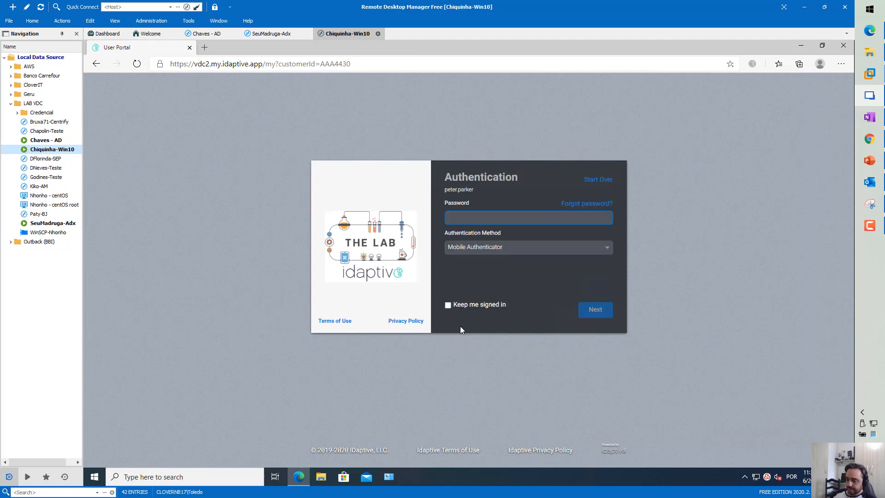
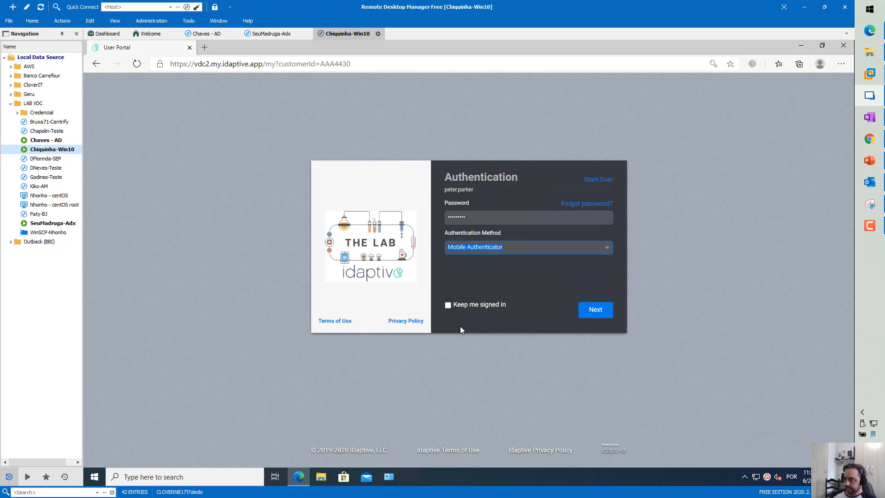
key(alt+Down)
key(Down)
key(Down)
key(Down)
key(Down)
key(Return)
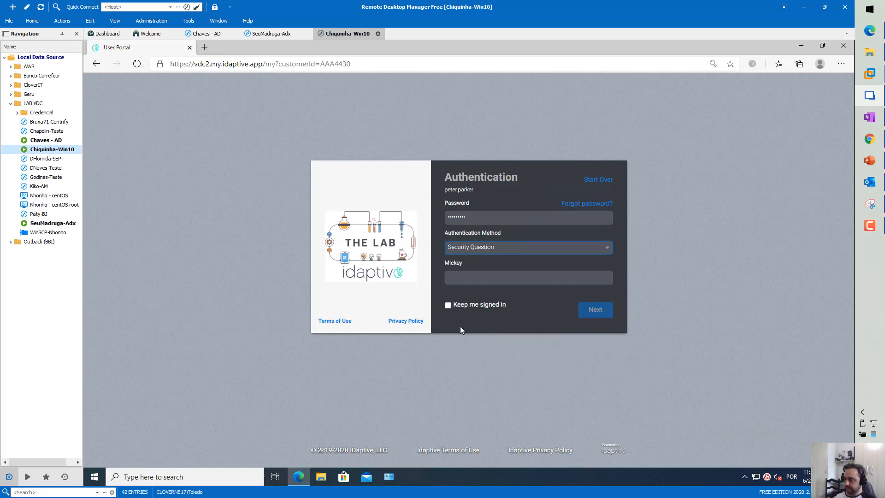
key(Return)
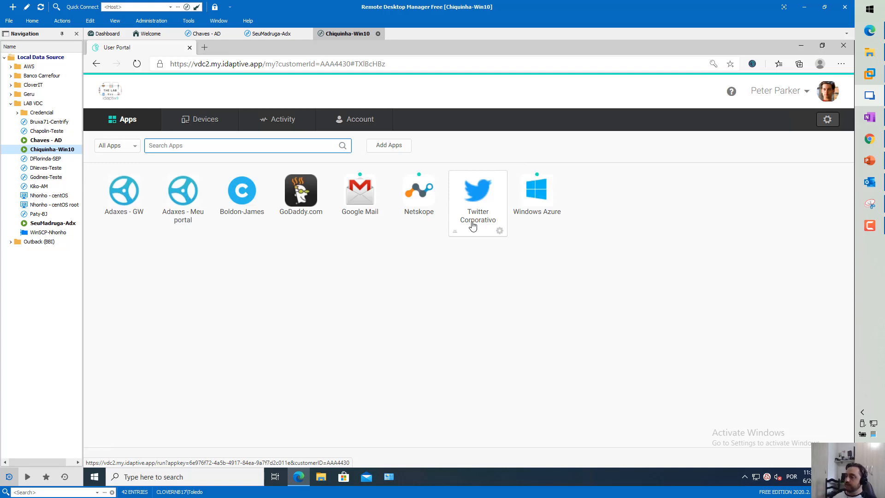
Launch Twitter Corporativo and pass the Security Question check to reach Twitter's home feed
click(473, 225)
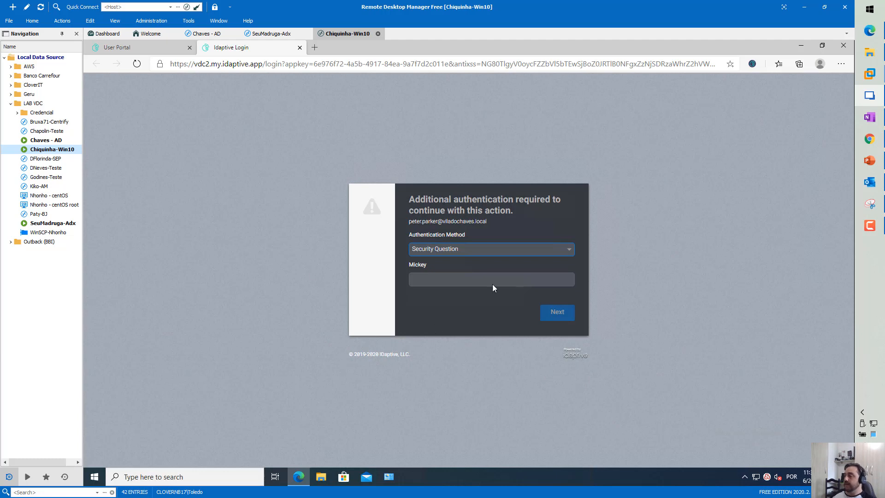
click(513, 252)
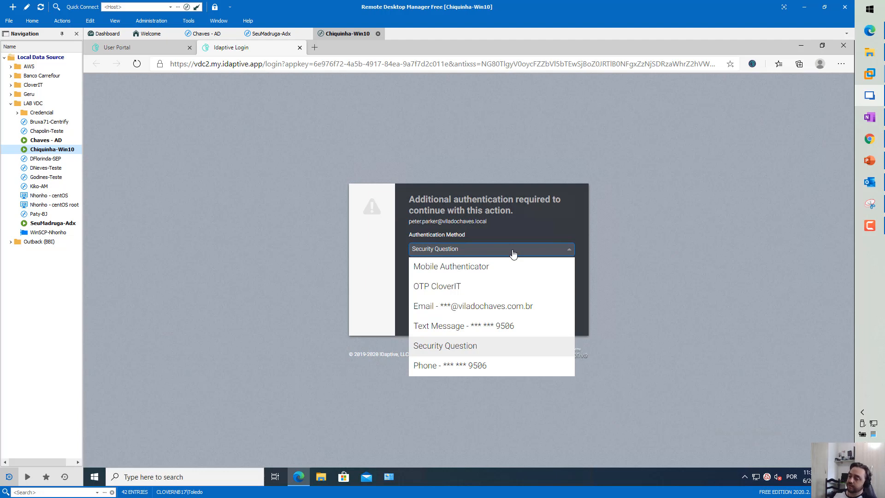
click(468, 346)
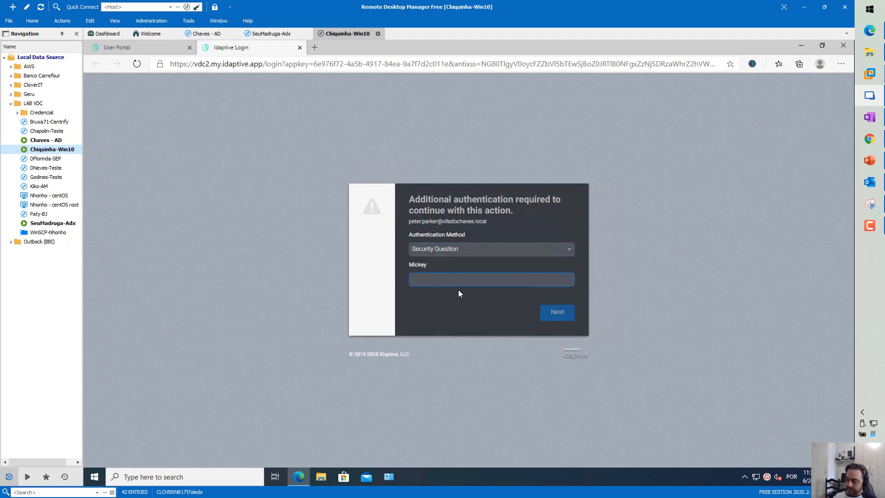
text(****)
key(Return)
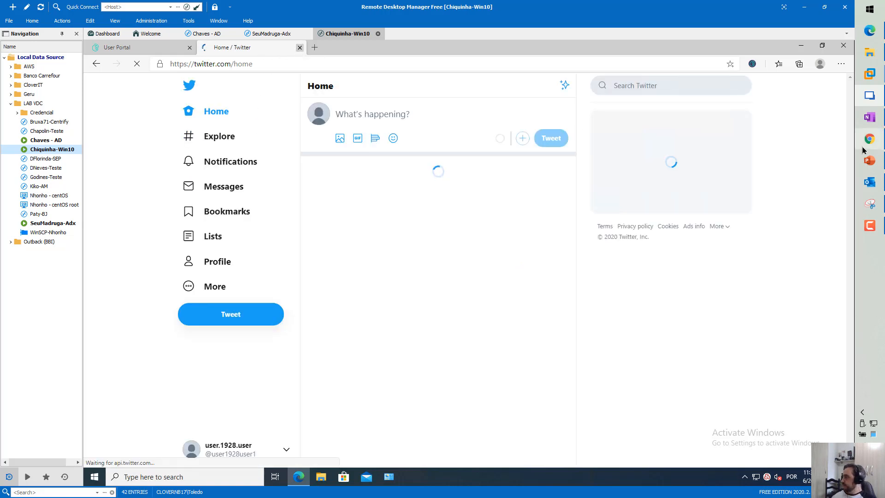
click(869, 162)
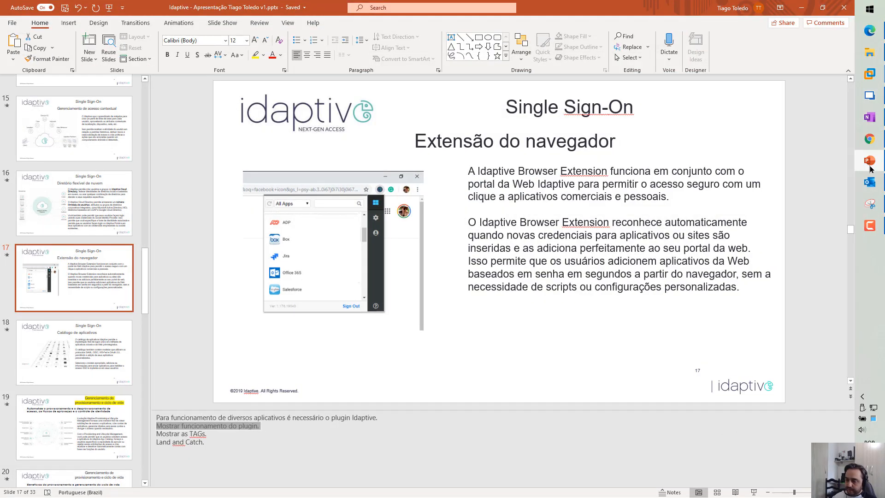
Minimize PowerPoint to reveal the portal's Apps page with its eight apps
click(869, 167)
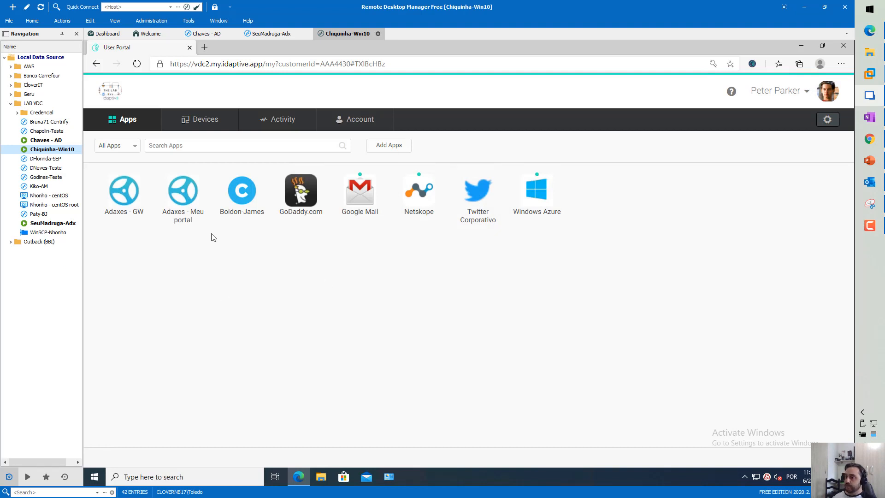
Search the apps for 'goo', clear the search, and look at the All Apps category filter
click(202, 149)
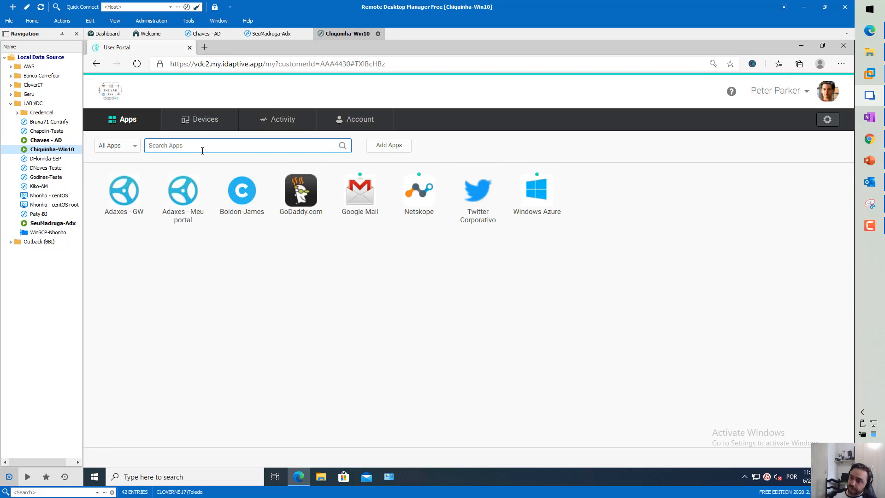
text(goo)
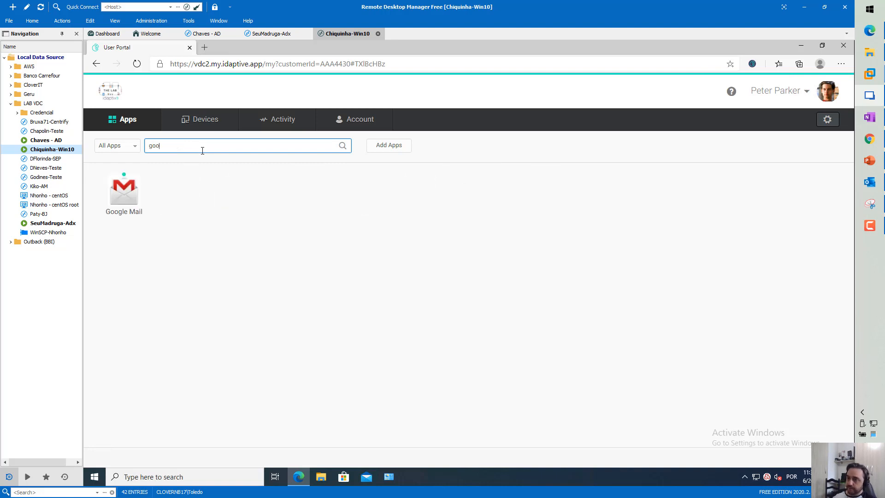
key(BackSpace)
key(BackSpace)
key(BackSpace)
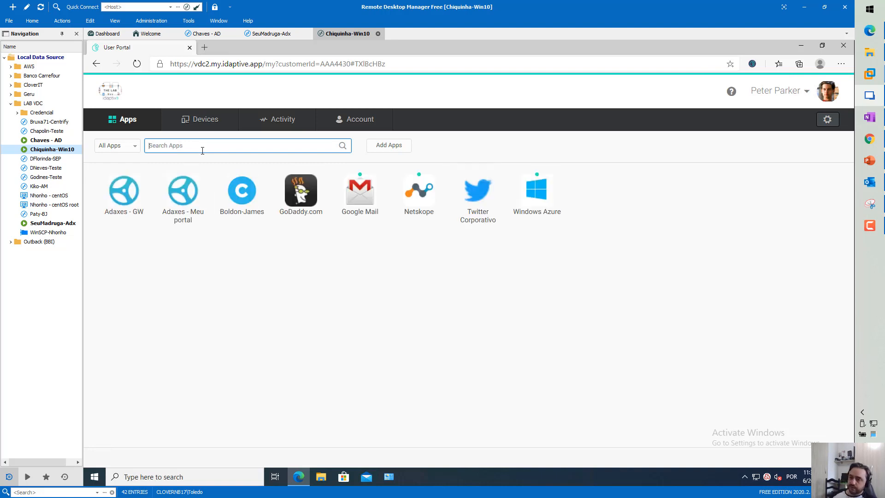
click(130, 146)
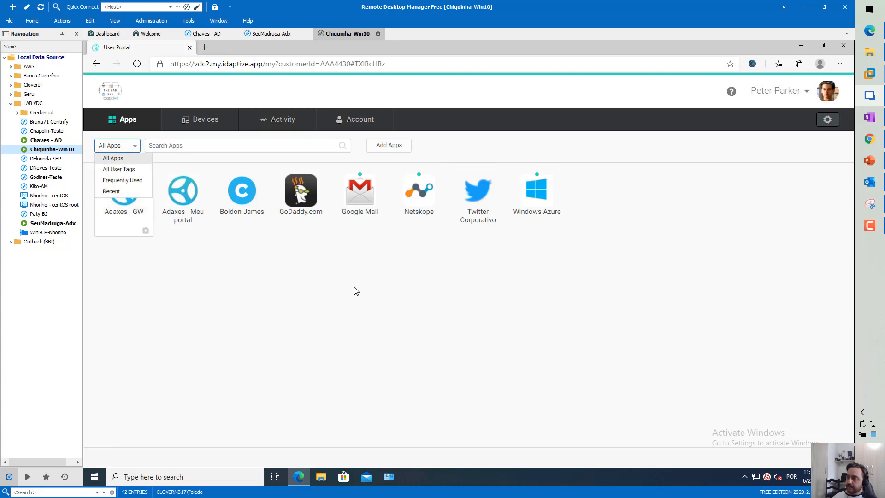
double_click(718, 205)
Sign out of the portal and enter another user's name on the Sign In page
click(775, 93)
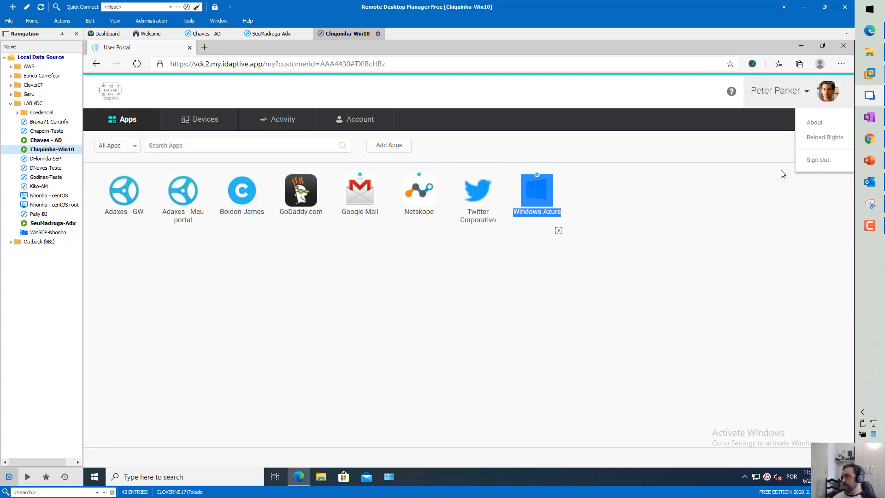
click(806, 163)
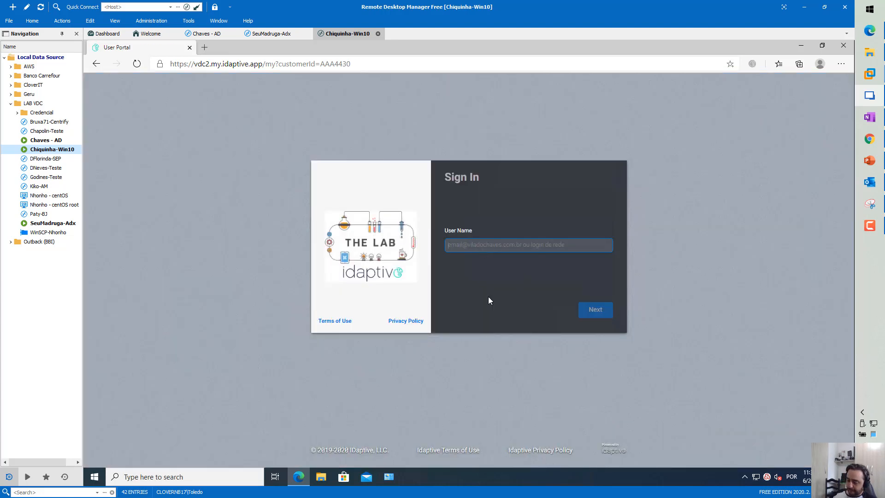
text(bruce.way)
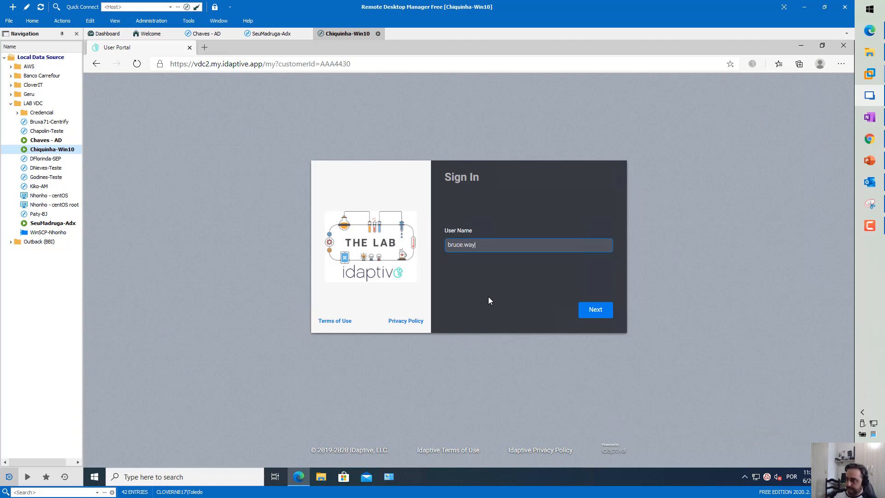
Load the VDC2 user portal bookmark in a new tab and close the old portal tab
click(204, 47)
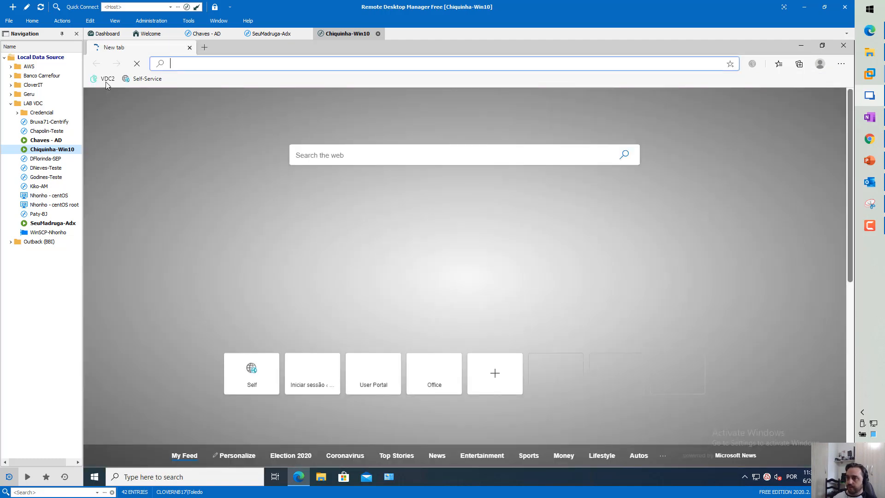
click(106, 79)
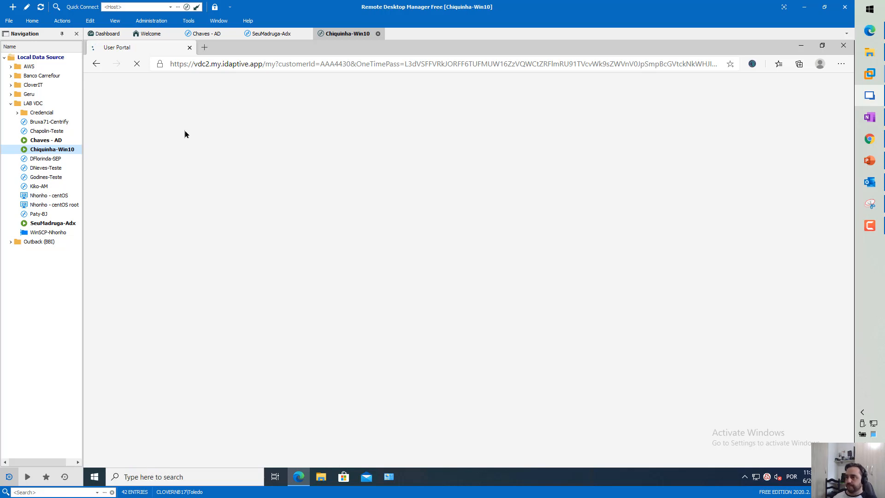
click(95, 478)
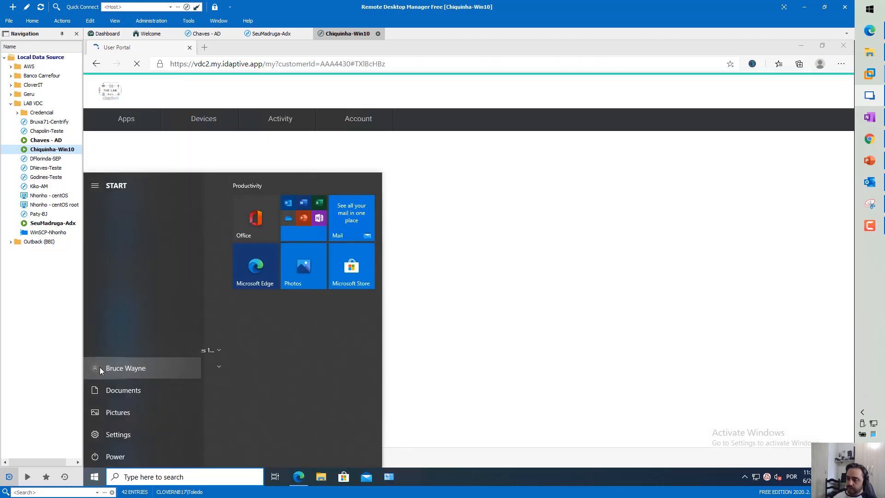
click(99, 367)
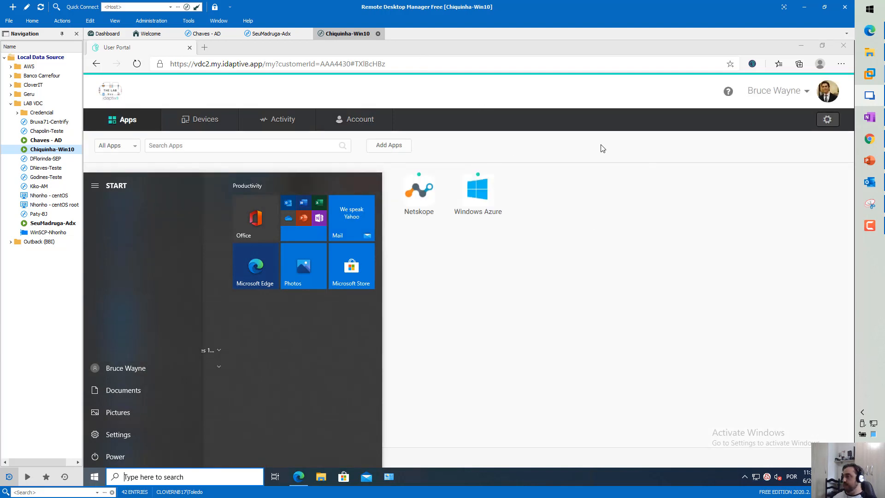
click(549, 291)
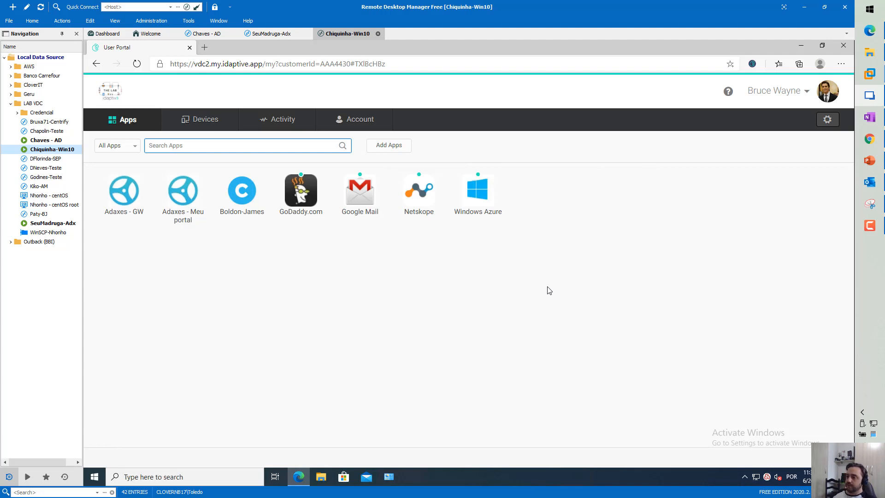
click(137, 151)
click(202, 279)
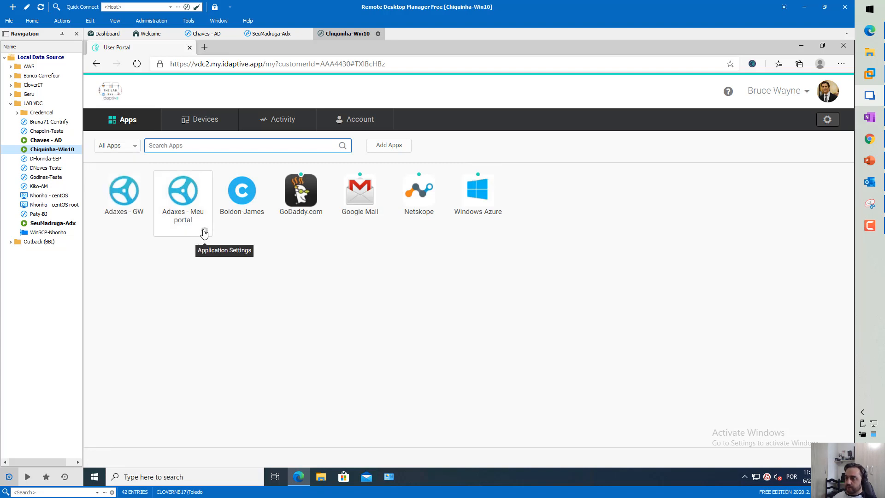
click(204, 233)
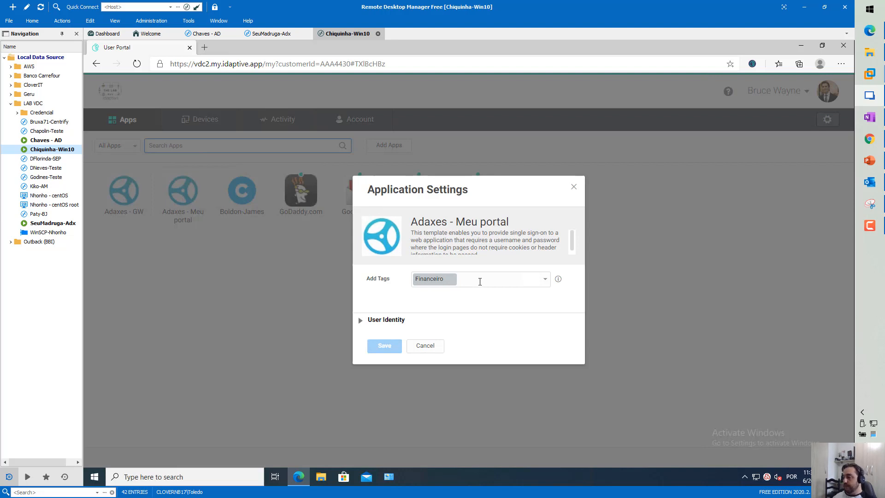
click(432, 348)
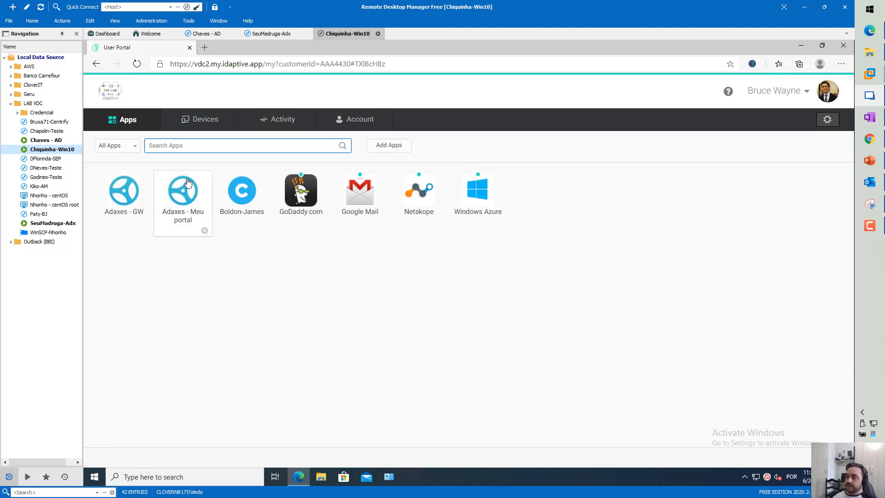
click(133, 146)
click(122, 216)
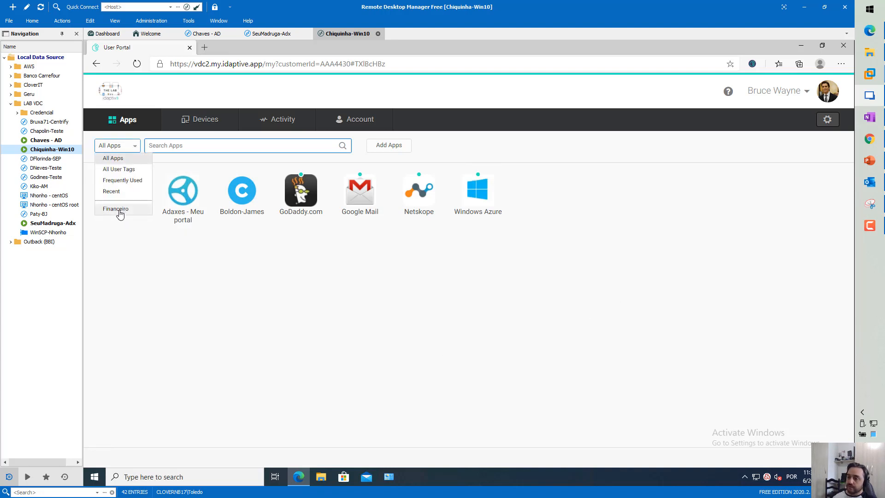
click(125, 147)
click(113, 158)
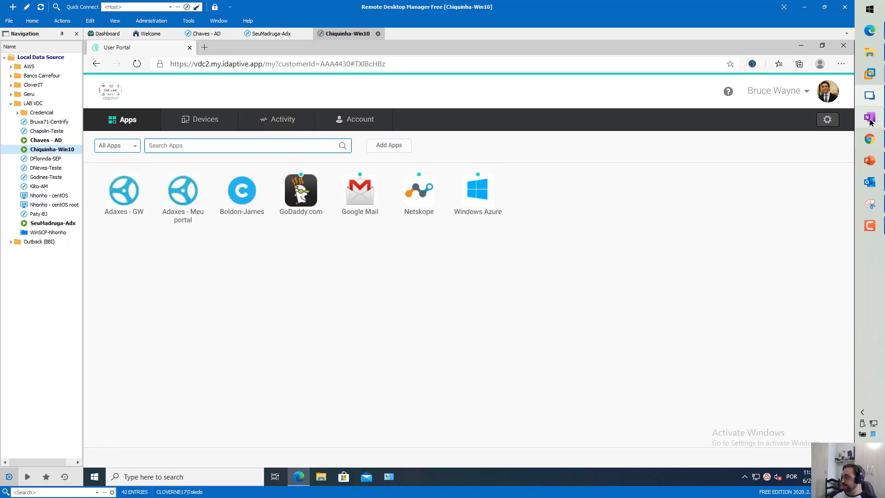
Open linkedin.com in a new browser tab
click(869, 162)
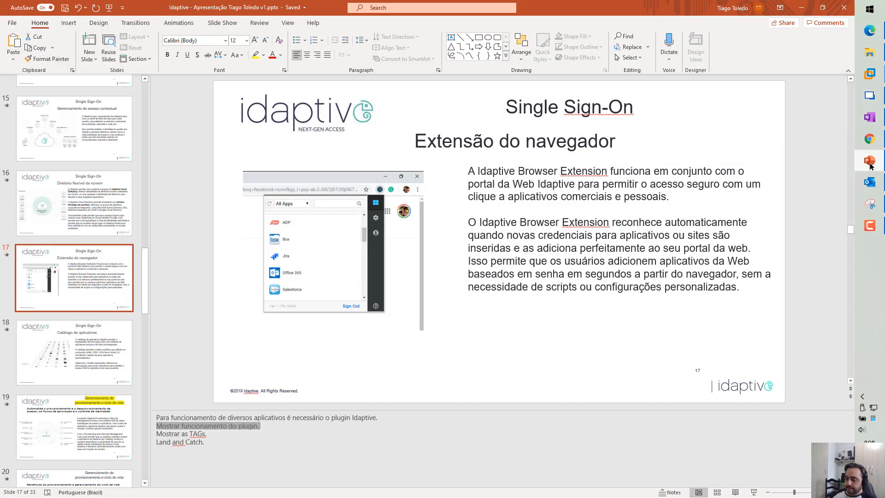
click(869, 163)
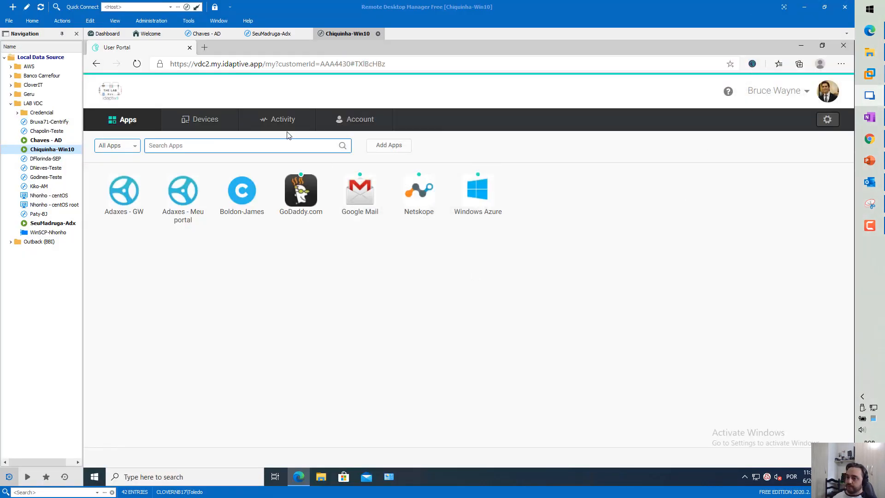
click(204, 48)
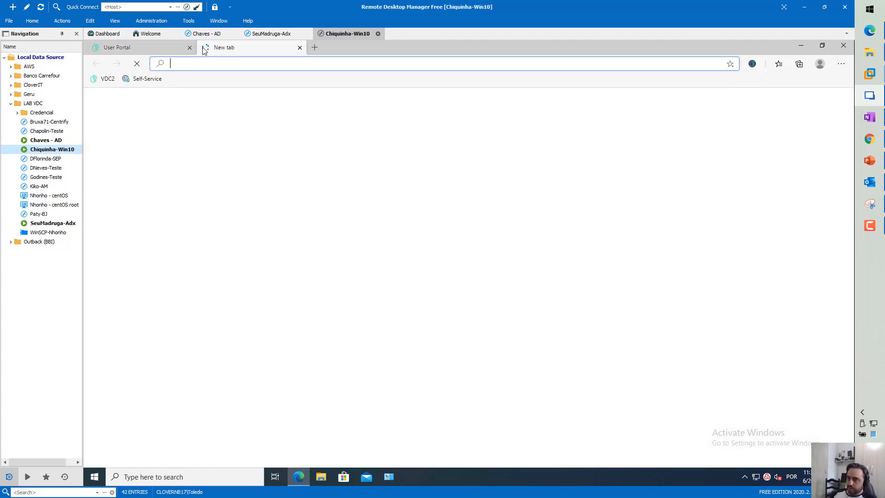
text(linkedin.com)
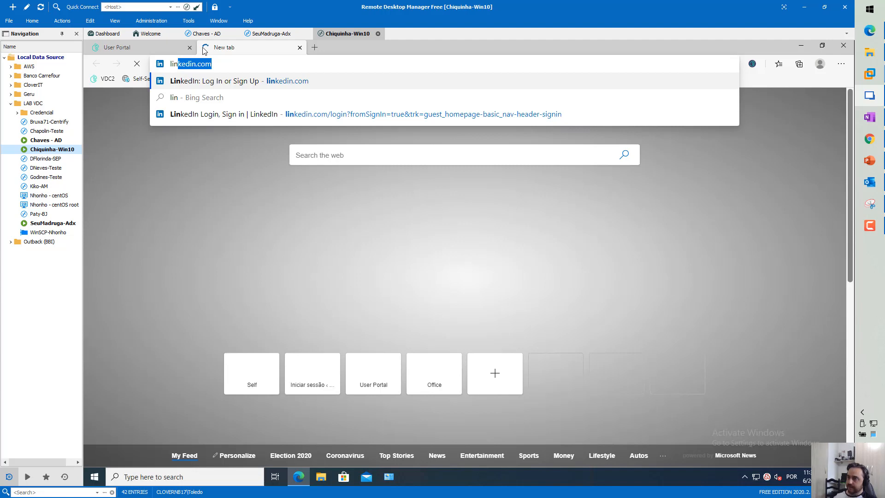
key(Return)
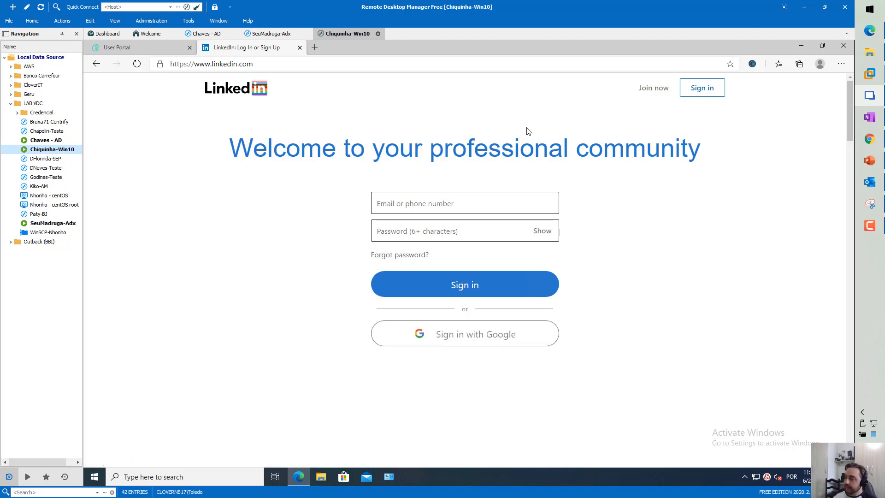
Attempt a LinkedIn sign-in with dummy email and password values
click(463, 202)
text(asdf)
click(414, 228)
click(552, 295)
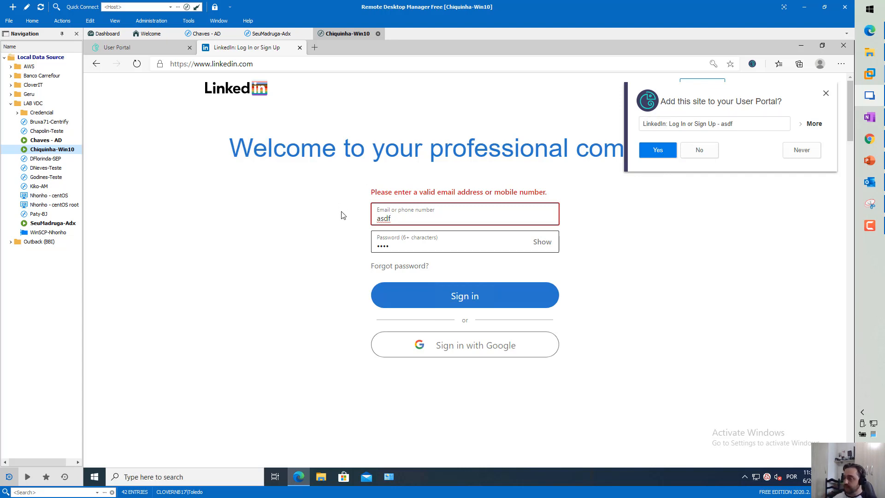
Dismiss the extension's offer to add LinkedIn to the portal and return to the User Portal tab
click(141, 47)
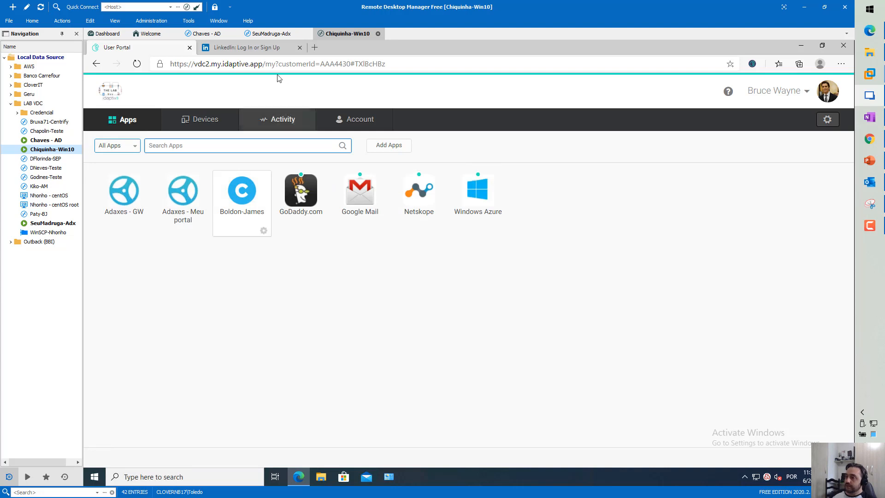
click(253, 48)
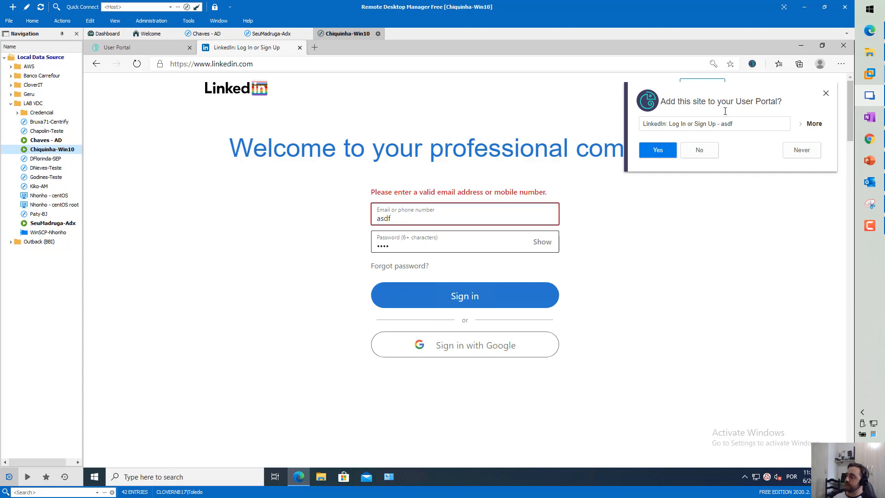
click(825, 93)
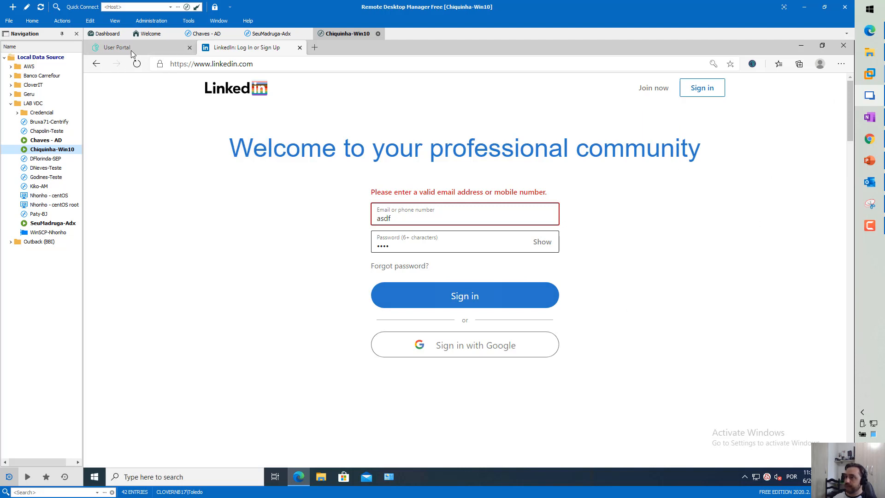
click(133, 48)
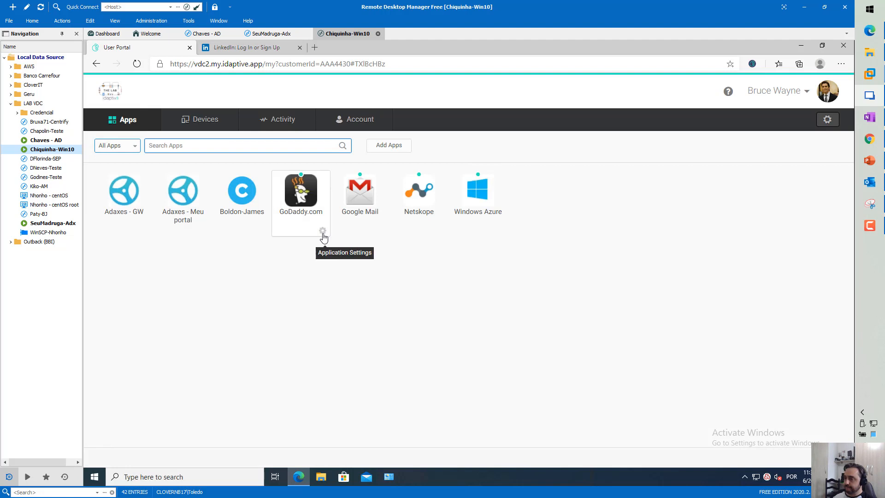
Open GoDaddy.com's application settings and enter a user name and password
click(323, 233)
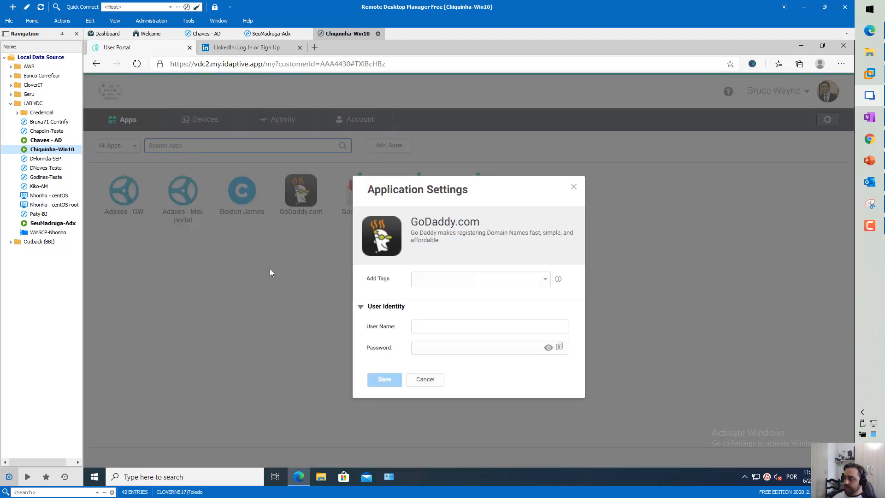
click(466, 331)
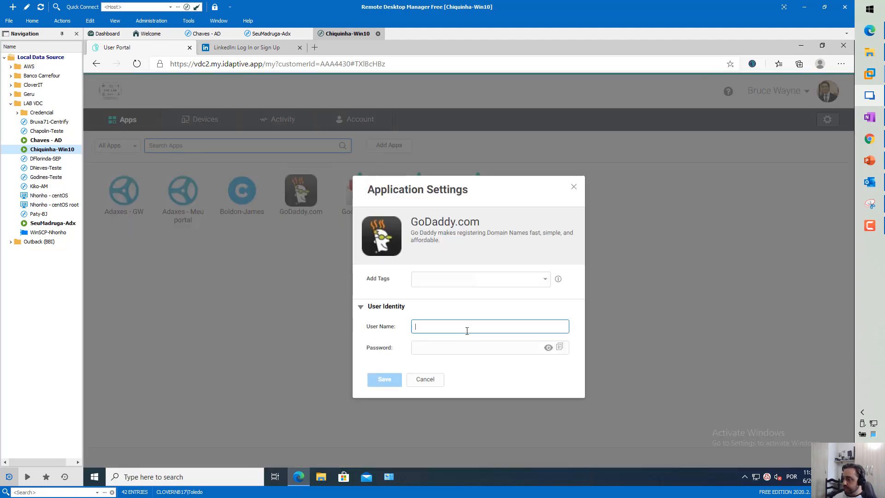
drag(414, 190, 505, 148)
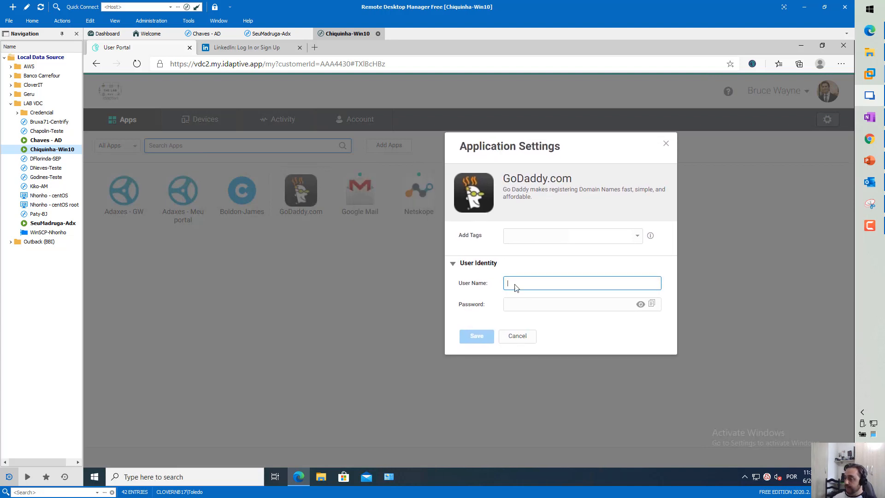
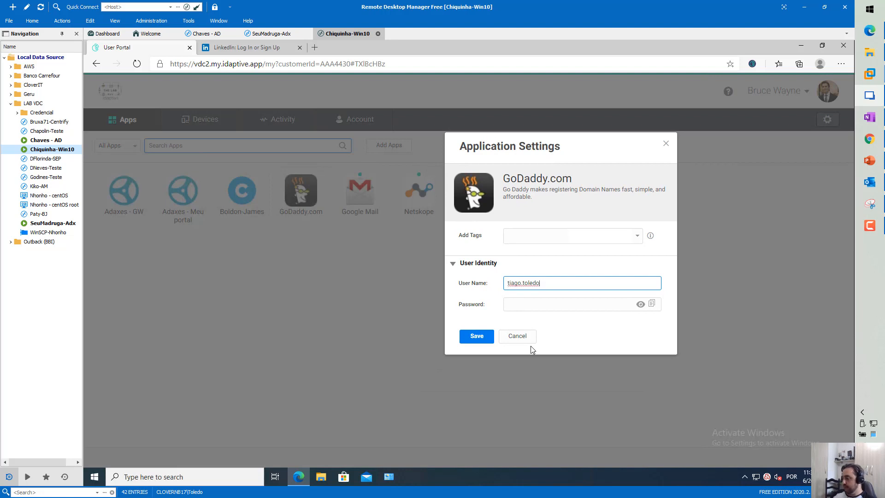
key(Tab)
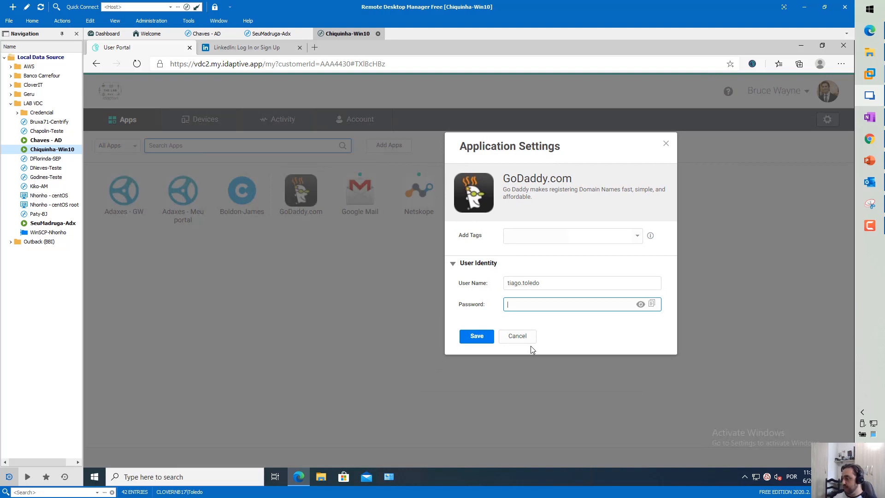
text(•••••••••)
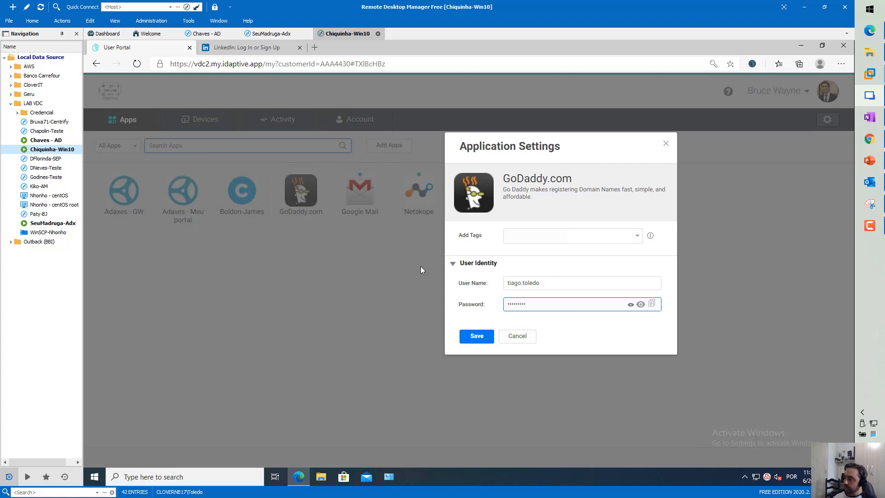
Create a 'Pessoal' tag for GoDaddy.com, then cancel the settings without saving
click(529, 236)
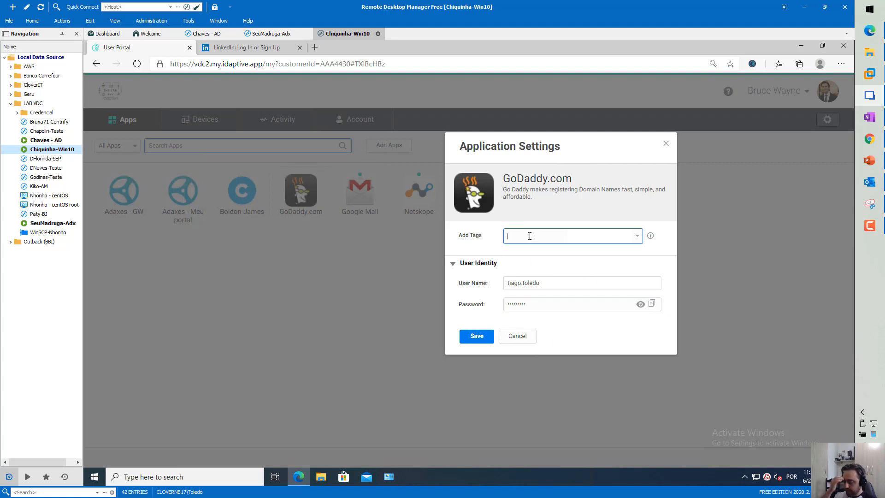
text(pessoal)
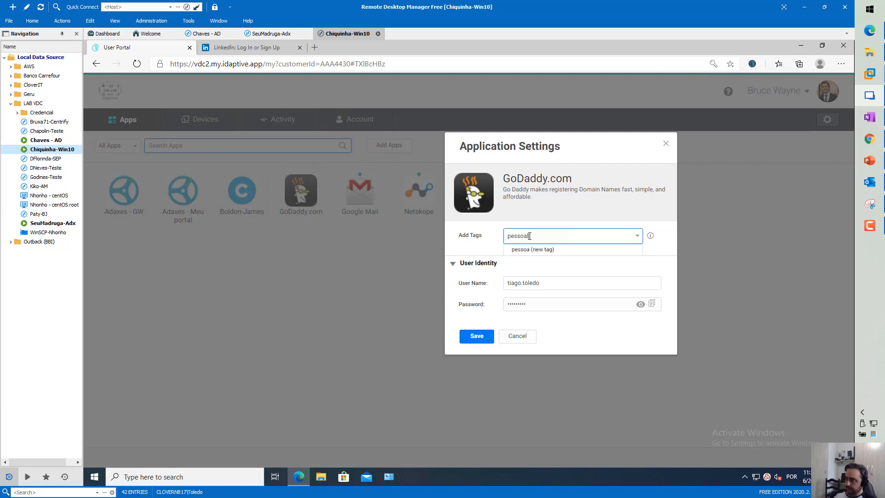
text(P)
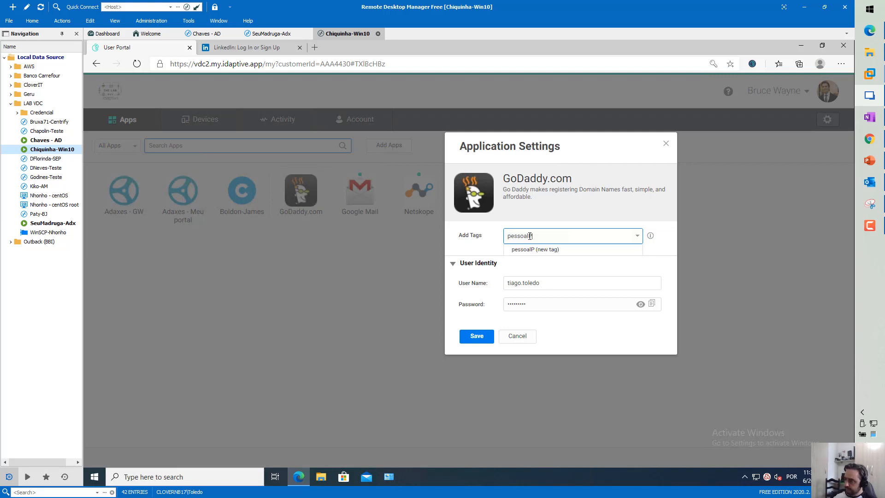
key(BackSpace)
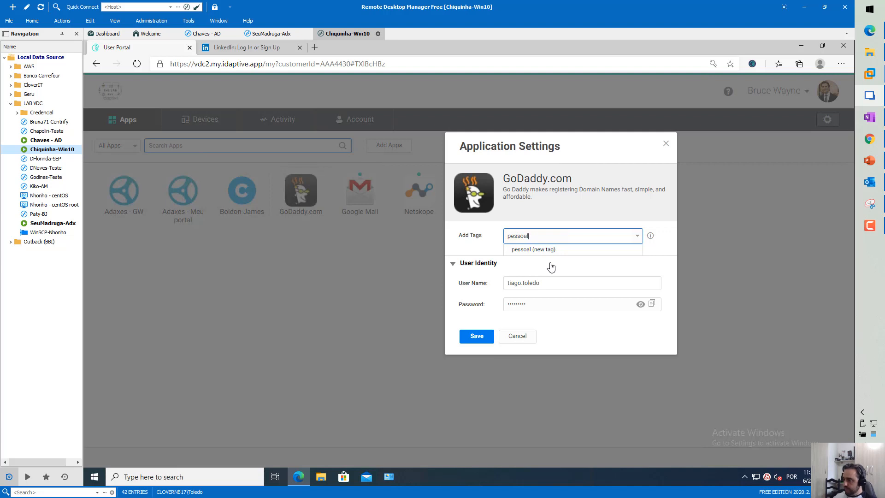
key(Delete)
text(P)
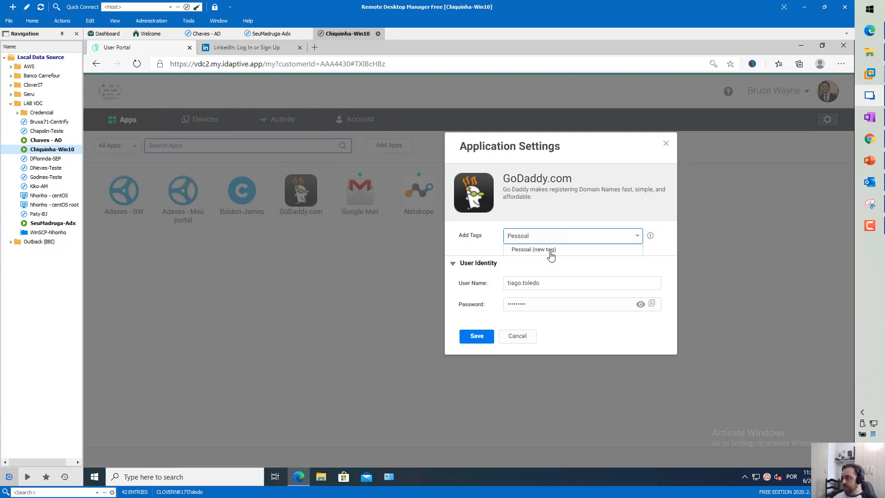
click(551, 253)
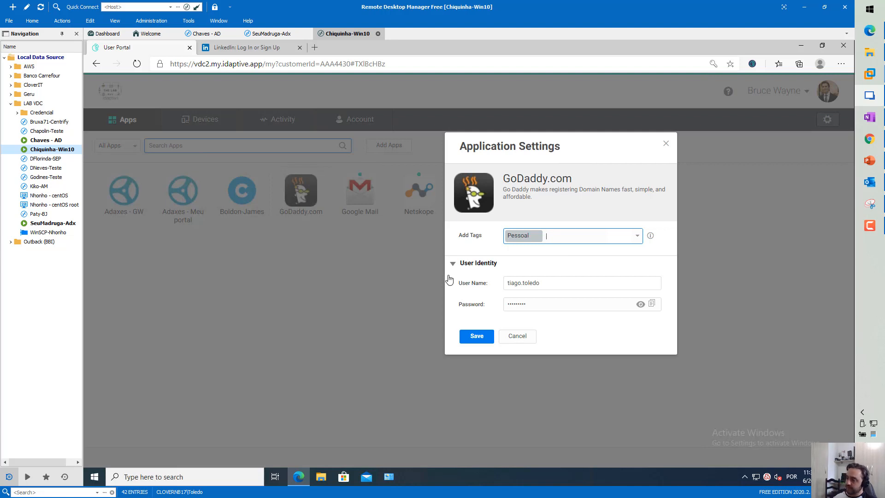
click(521, 339)
click(868, 161)
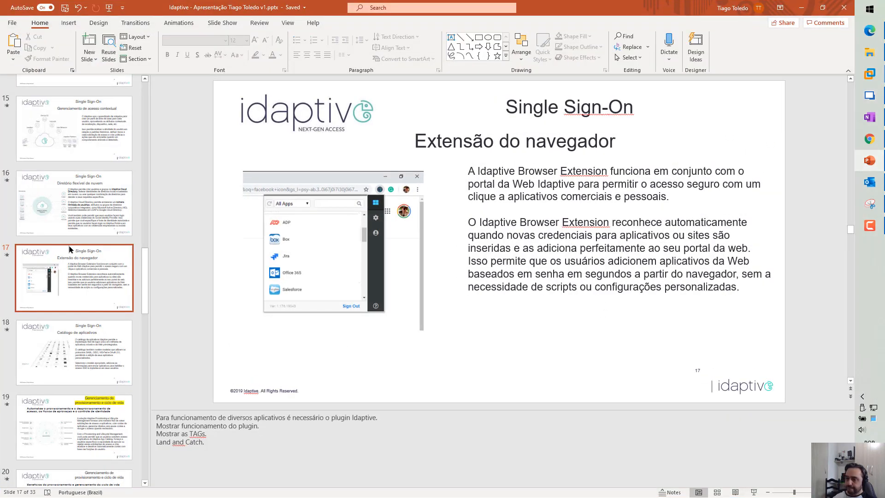
View slide 18, 'Catálogo de aplicativos', then return to the remote portal session
click(78, 349)
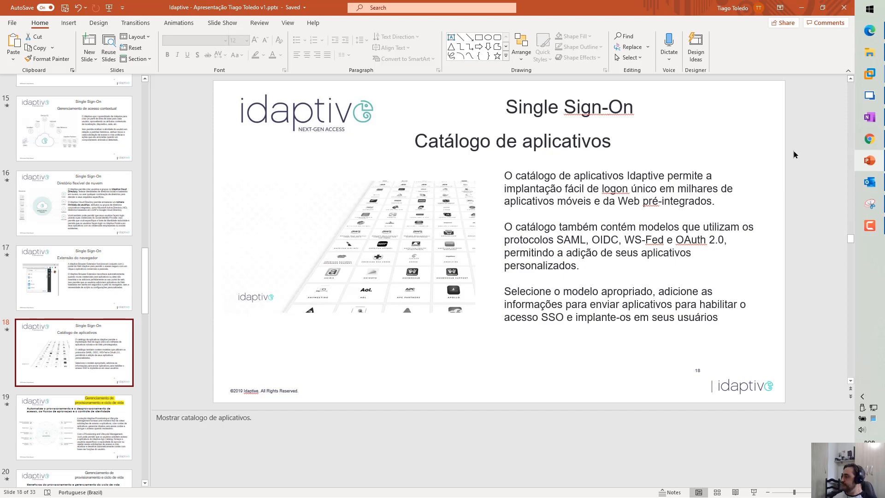
click(869, 95)
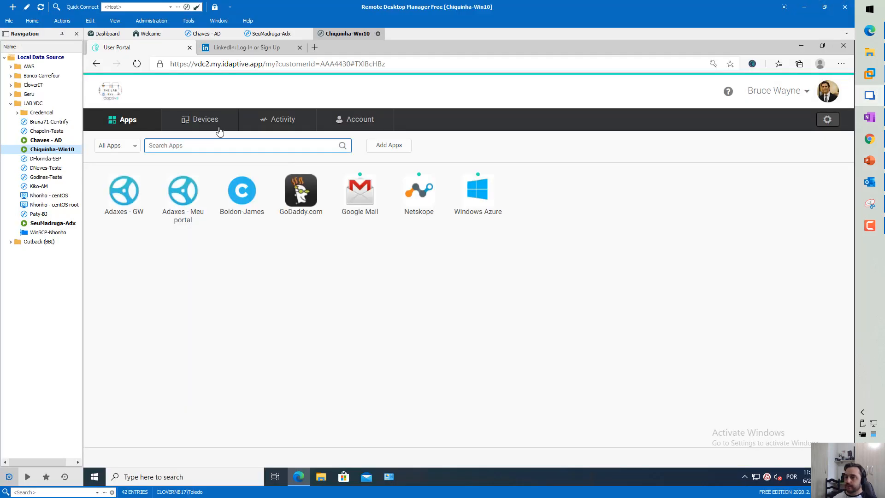
In the admin portal, open Add Web Apps from Apps > Web Apps, browse All Apps, then show Custom
click(869, 30)
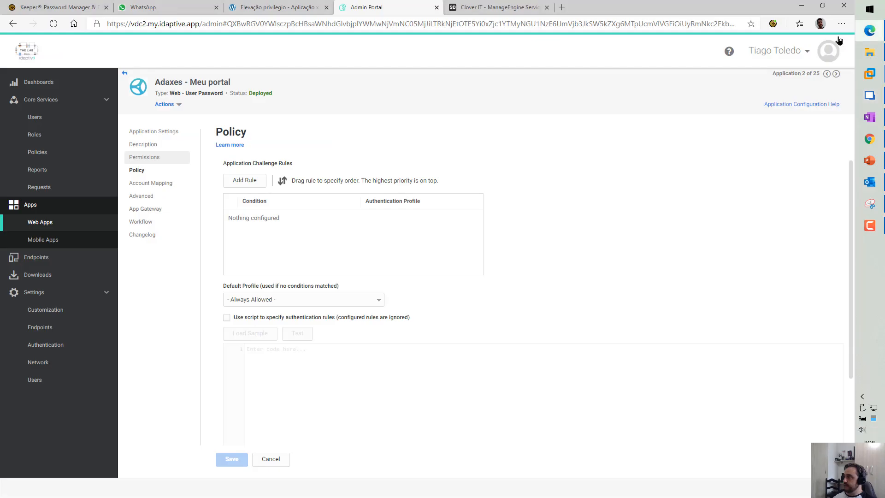
click(45, 224)
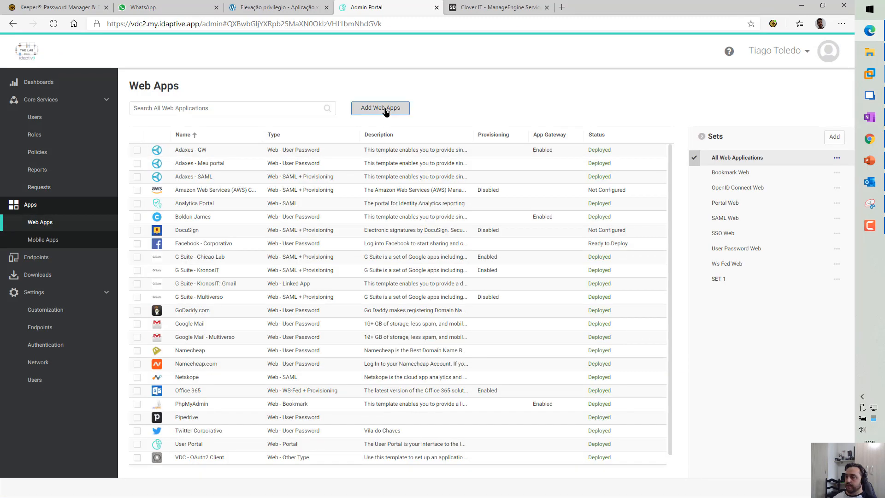
click(385, 109)
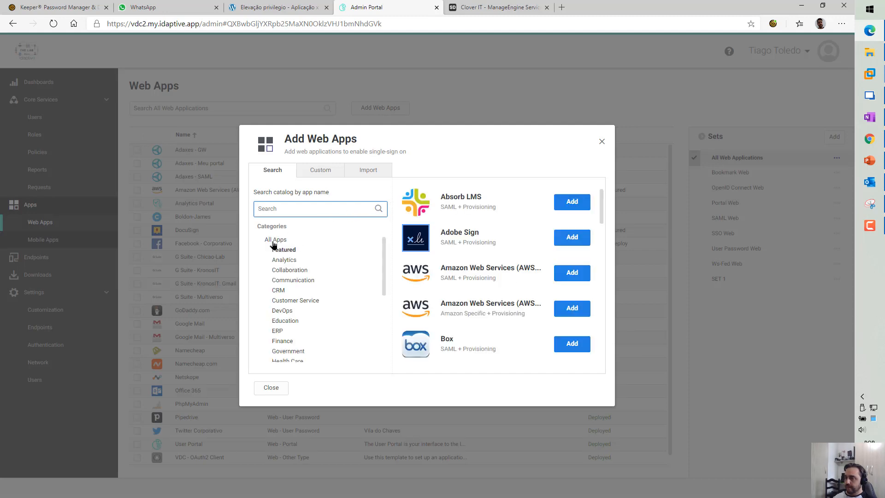
click(275, 241)
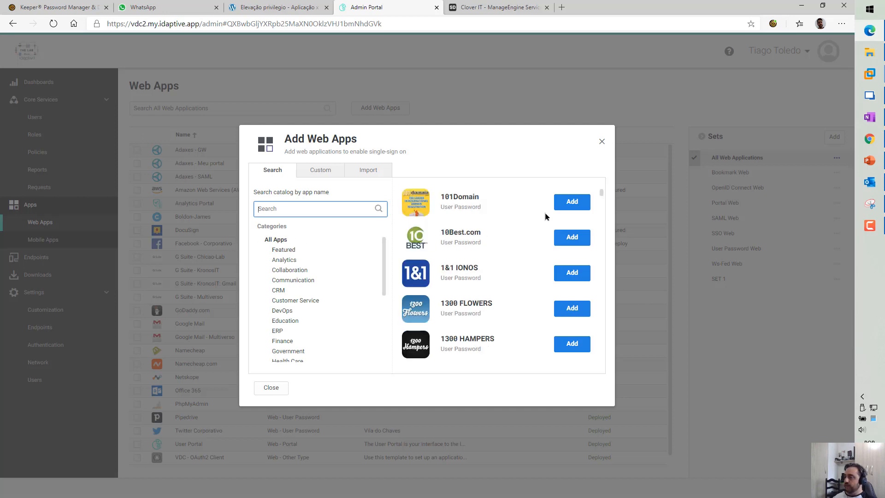
mouse_move(602, 194)
mouse_down()
mouse_move(596, 356)
mouse_move(598, 193)
mouse_up()
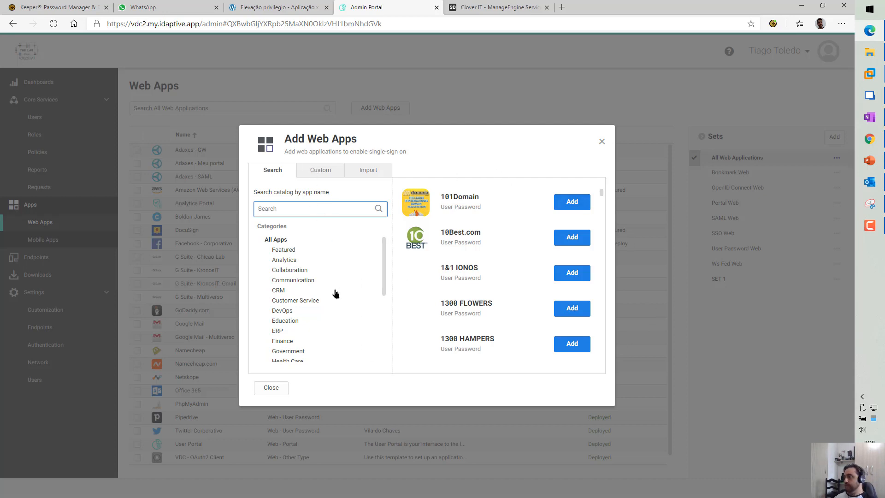
click(320, 170)
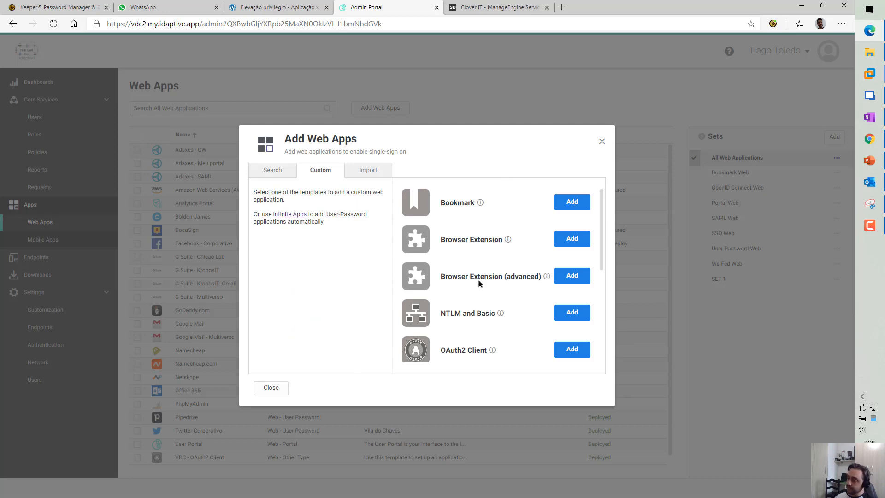
Scroll through the custom templates from Bookmark to WS-Fed, then bring up the Chrome User Portal
scroll(478, 282, down, 3)
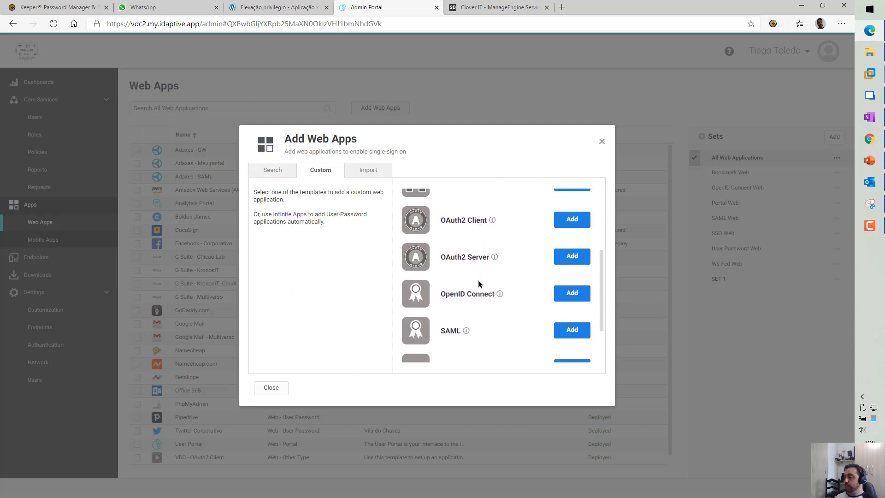
scroll(478, 283, down, 2)
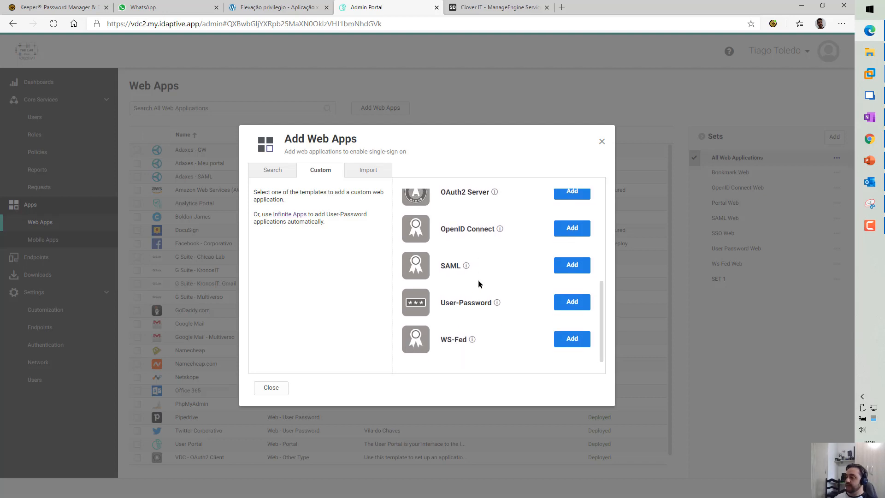
scroll(508, 342, up, 5)
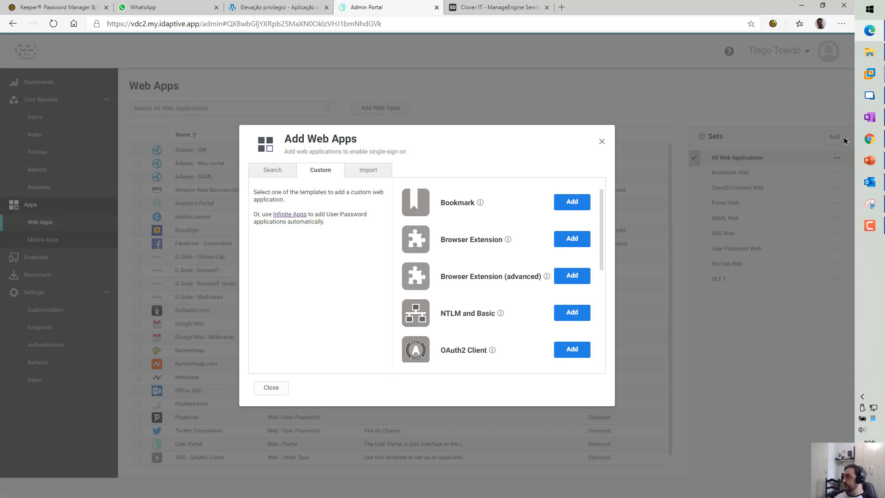
click(869, 138)
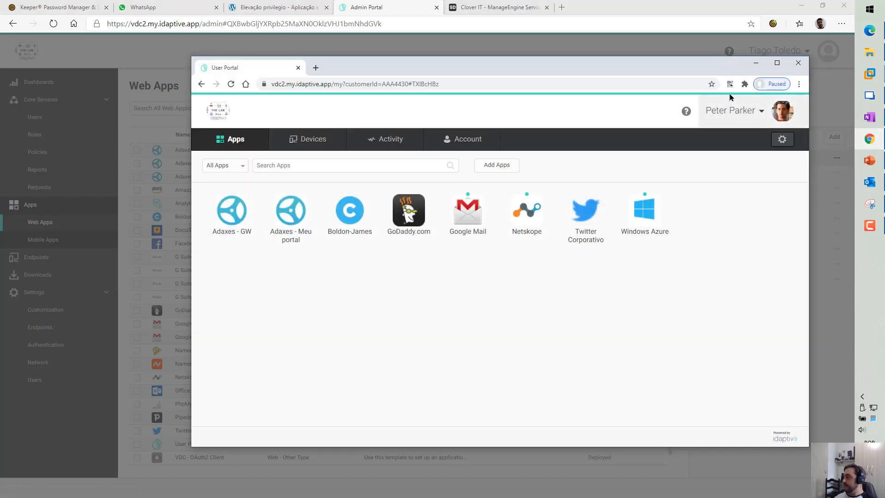
Minimize the Chrome portal and view the Idaptive browser extension's app list in Edge
click(873, 141)
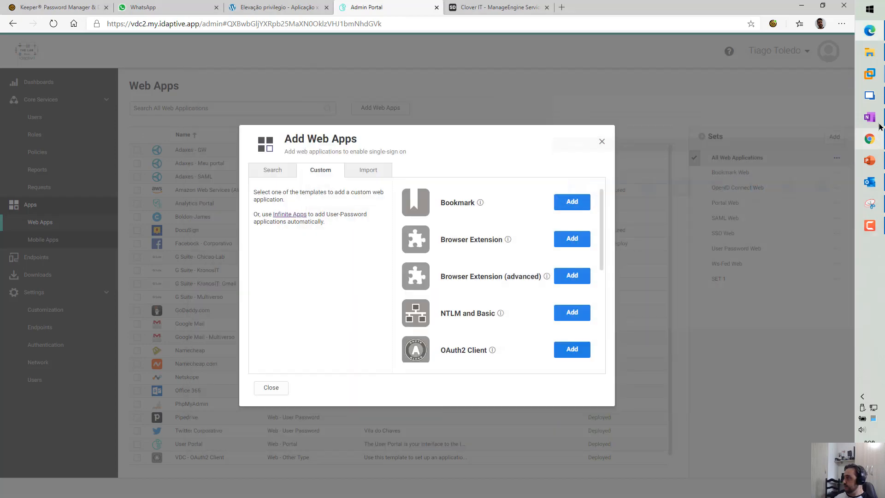
click(869, 95)
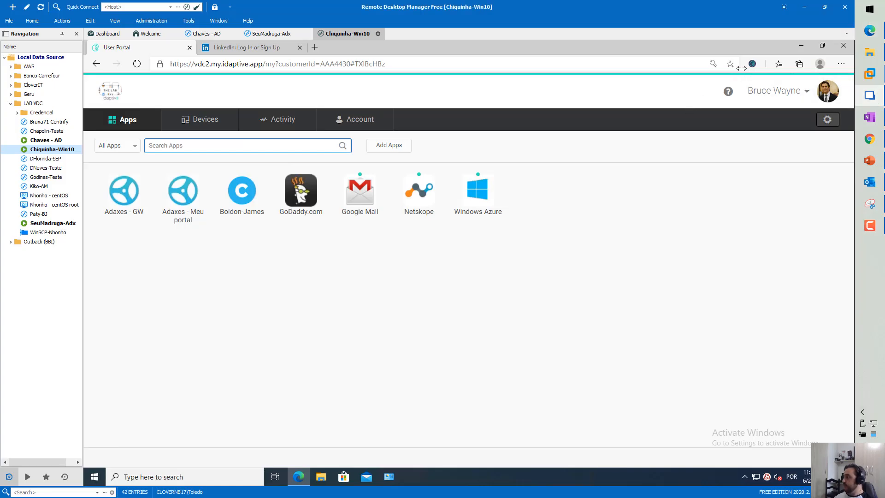
click(751, 65)
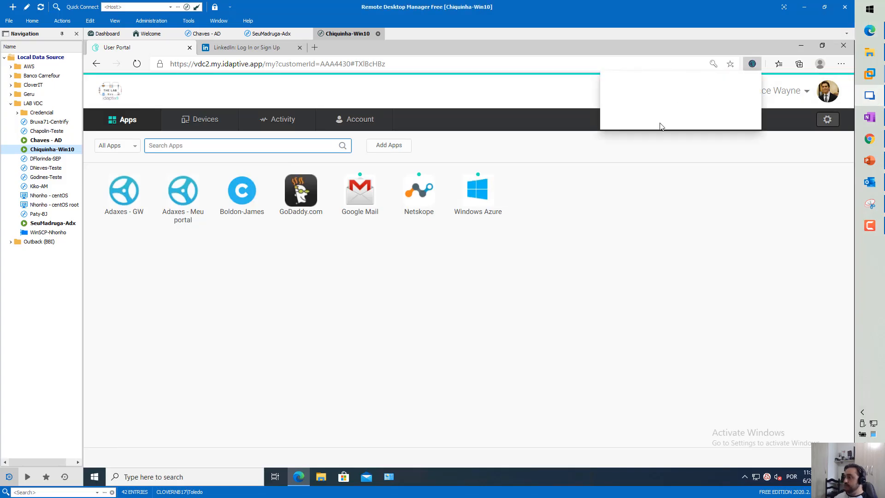
click(348, 299)
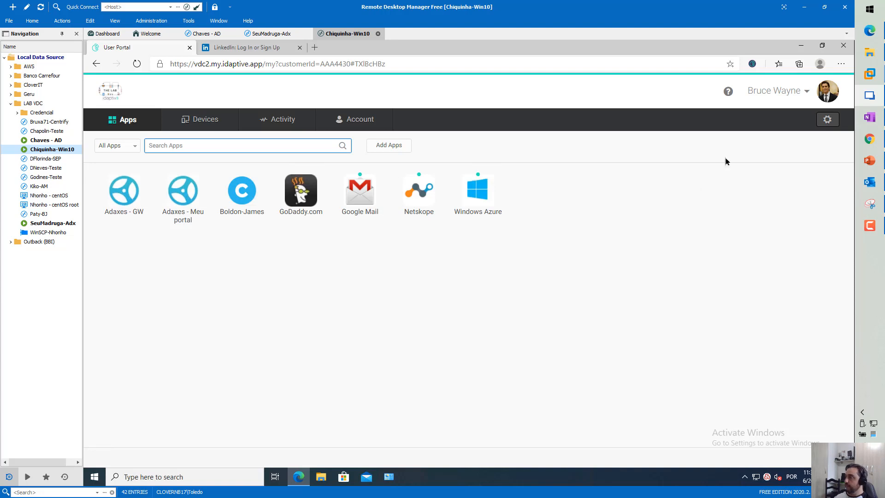
Review the extension's settings with Advanced expanded, then bring up the Windows Start menu
click(752, 63)
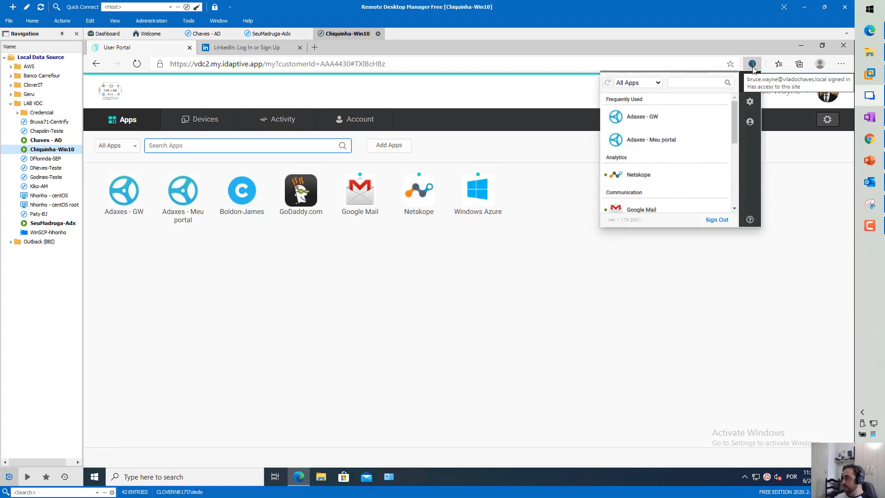
click(749, 104)
click(630, 158)
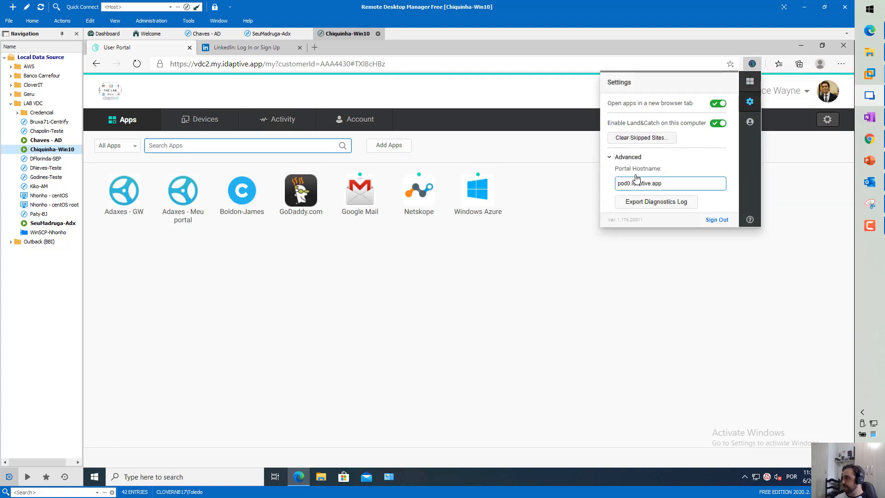
click(634, 308)
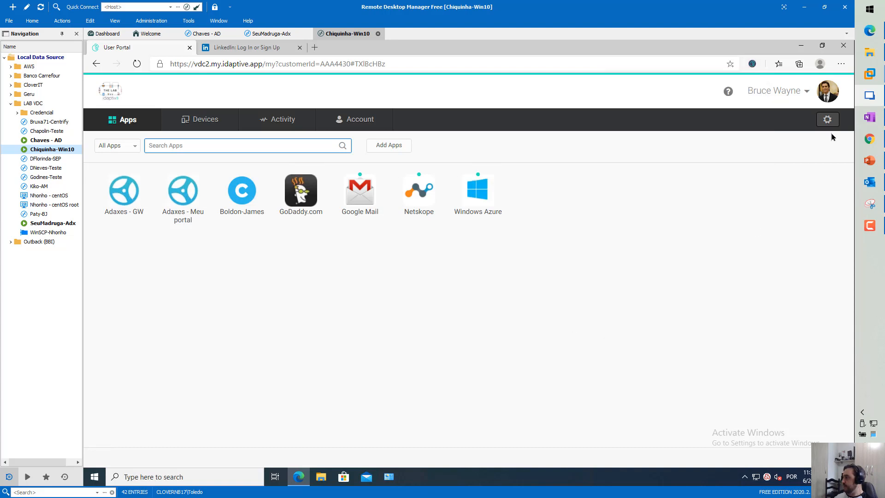
key(super)
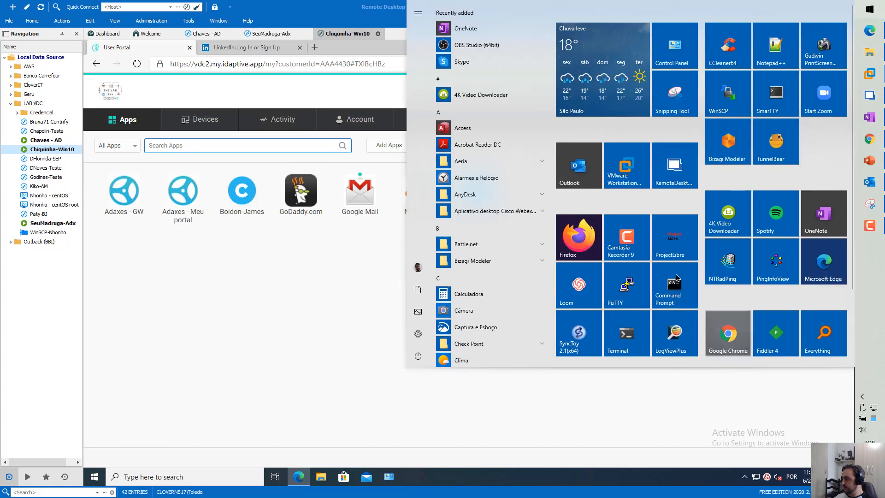
Launch Firefox and open the VDC 2 portal sign-in page from the Idaptive extension
mouse_move(708, 179)
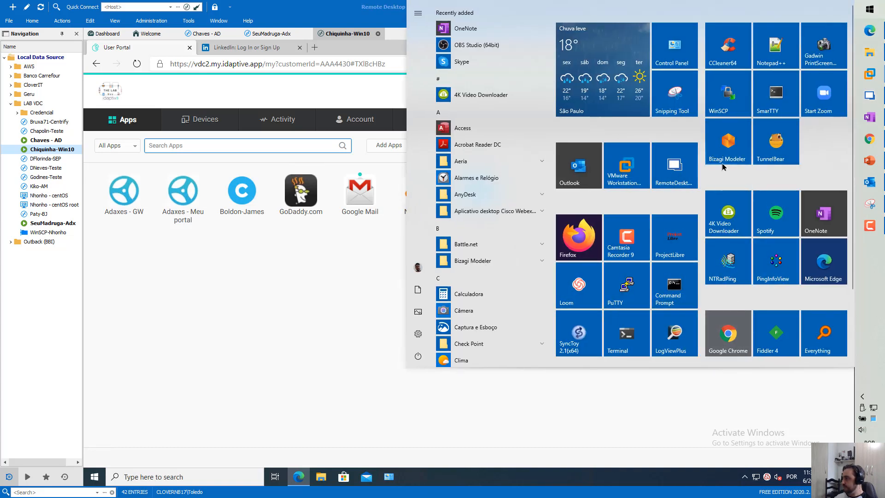
click(581, 238)
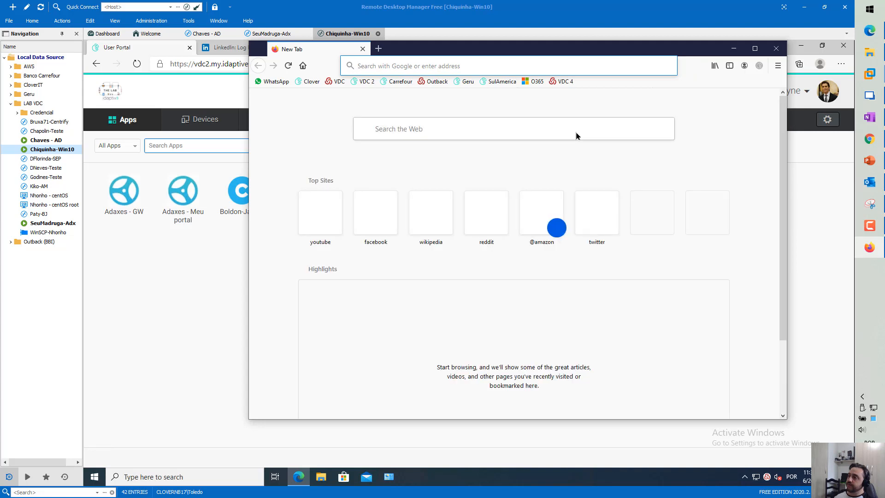
click(522, 155)
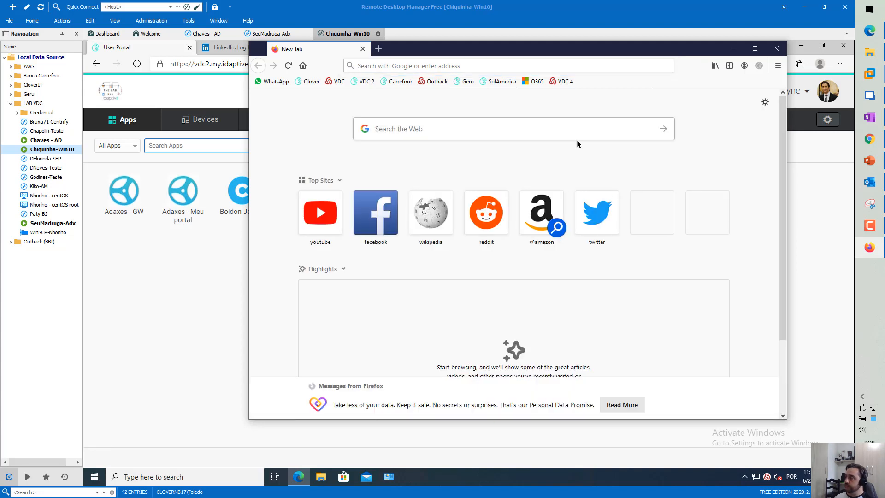
click(744, 66)
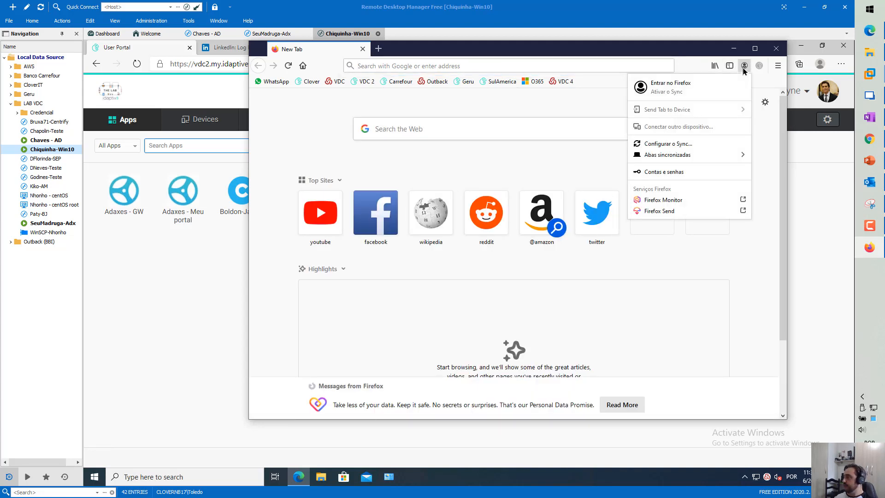
click(757, 66)
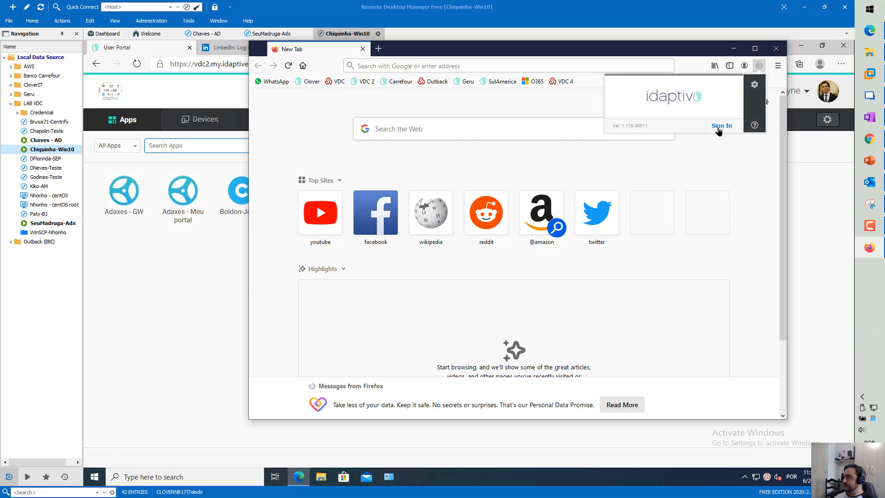
click(364, 82)
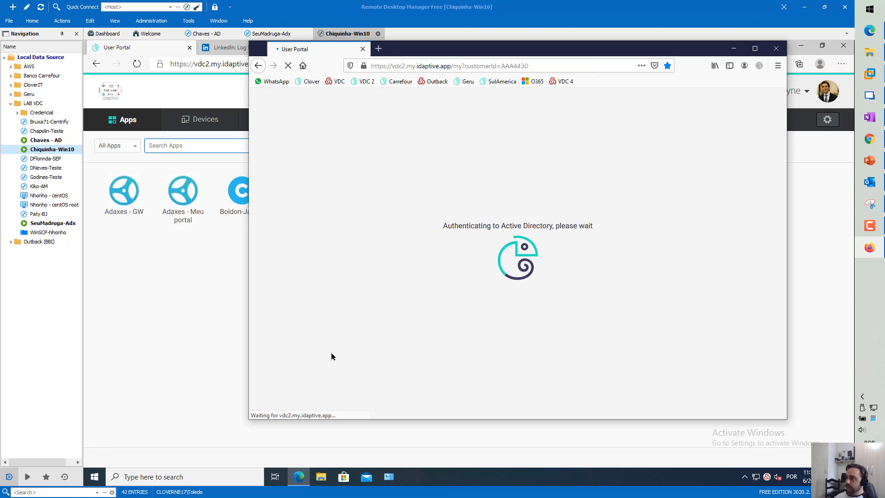
Sign in with the user name and password, verifying via Security Question answer
text(peter.parker)
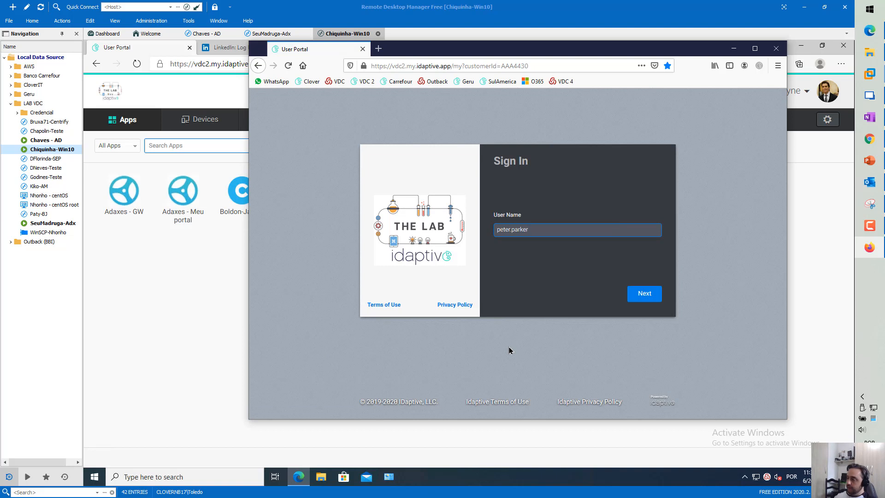
key(Return)
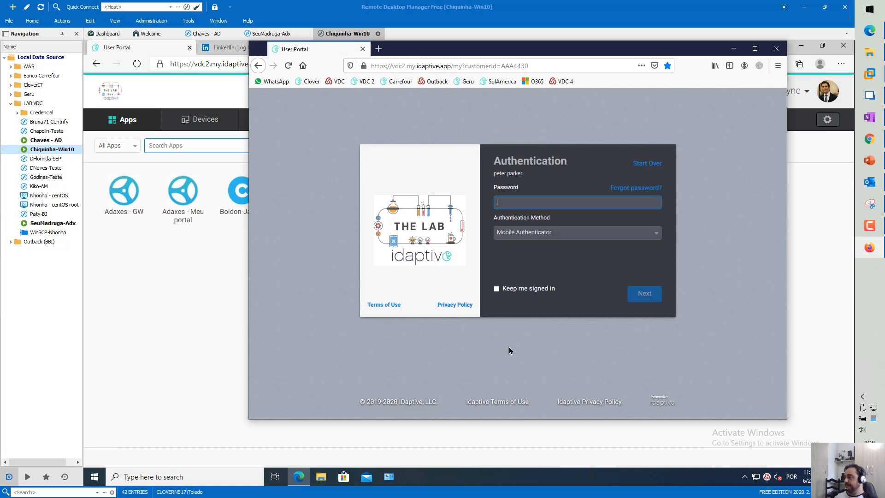
text(••)
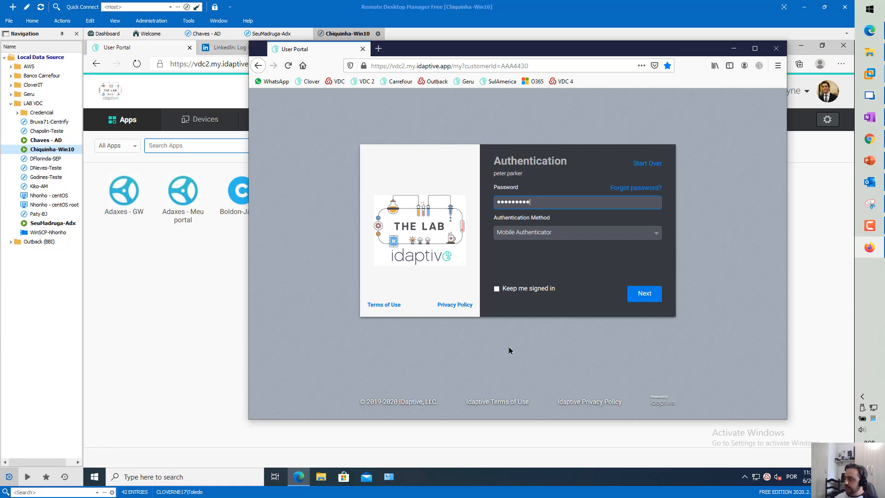
click(532, 234)
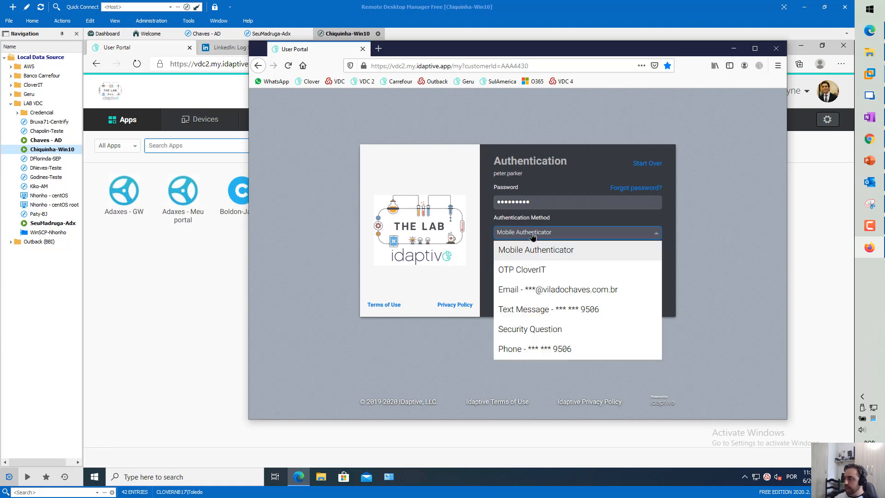
click(516, 328)
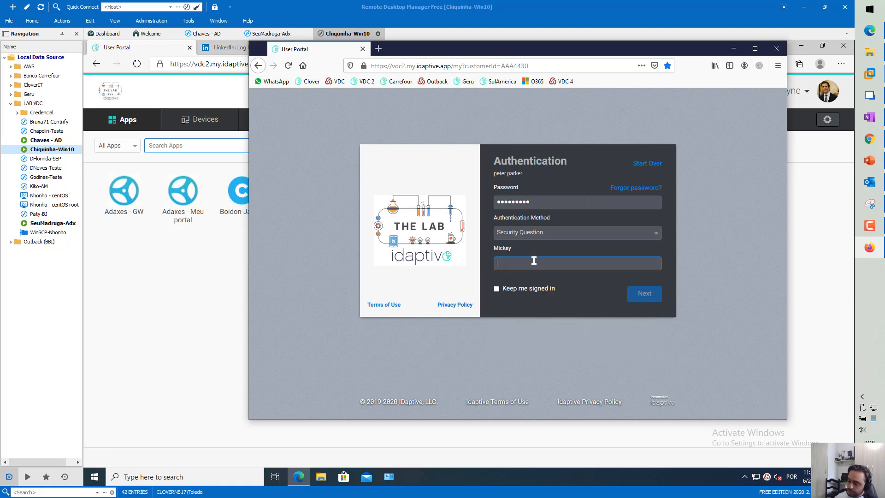
text(••)
key(Return)
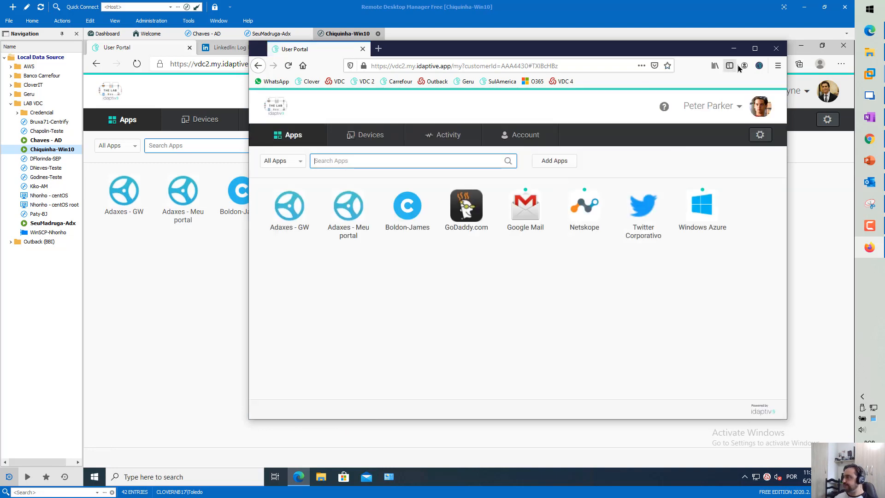
Expand the extension's Advanced settings, then load linkedin.com in a new tab
click(759, 66)
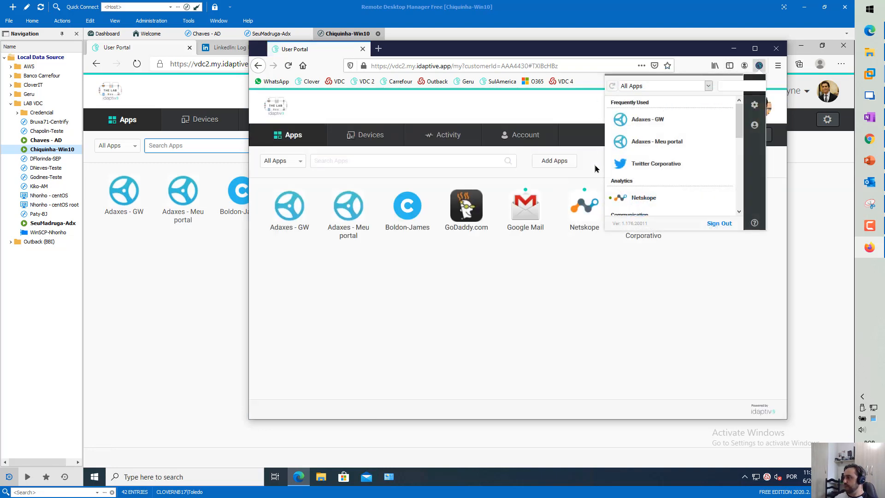
click(754, 106)
click(626, 161)
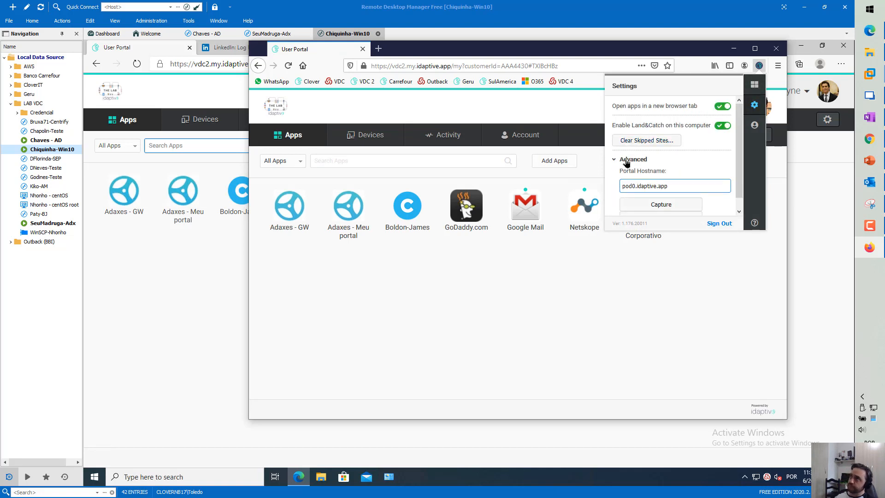
scroll(626, 161, down, 1)
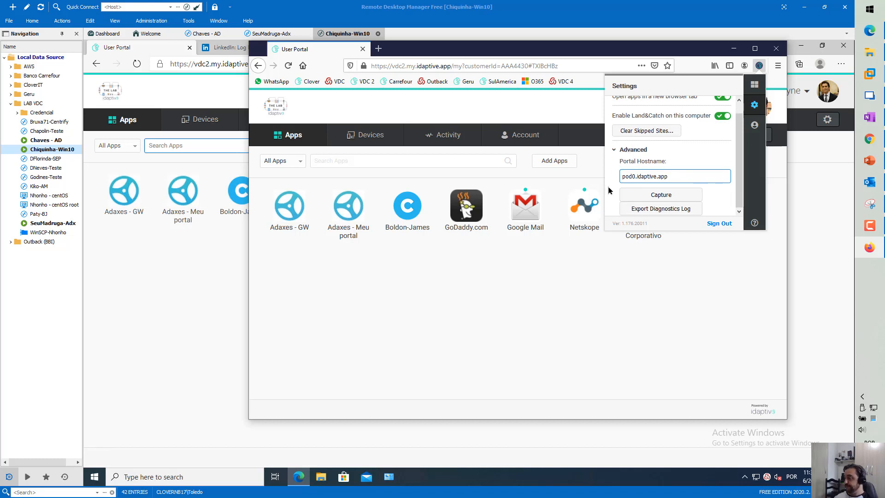
click(377, 52)
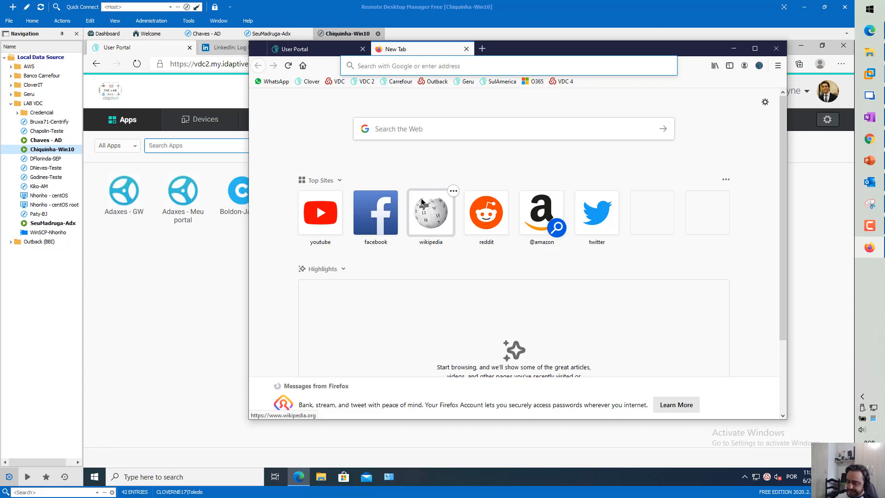
text(lin)
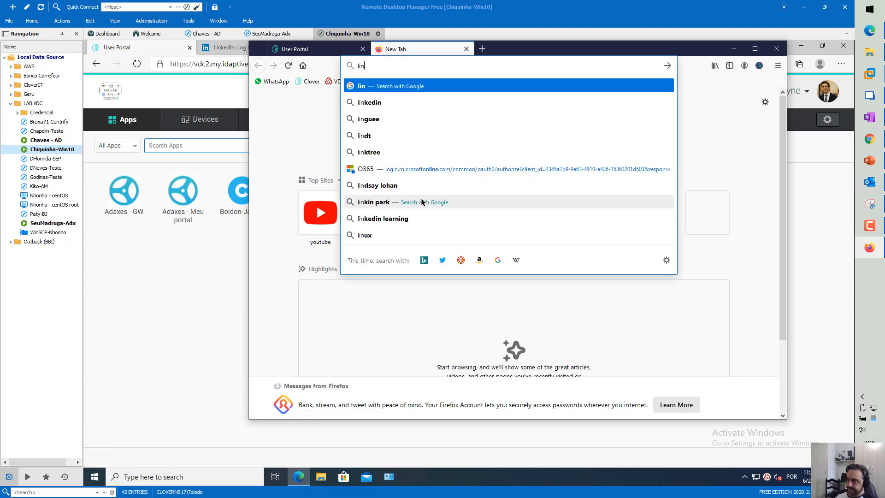
text(kedin.com)
key(Return)
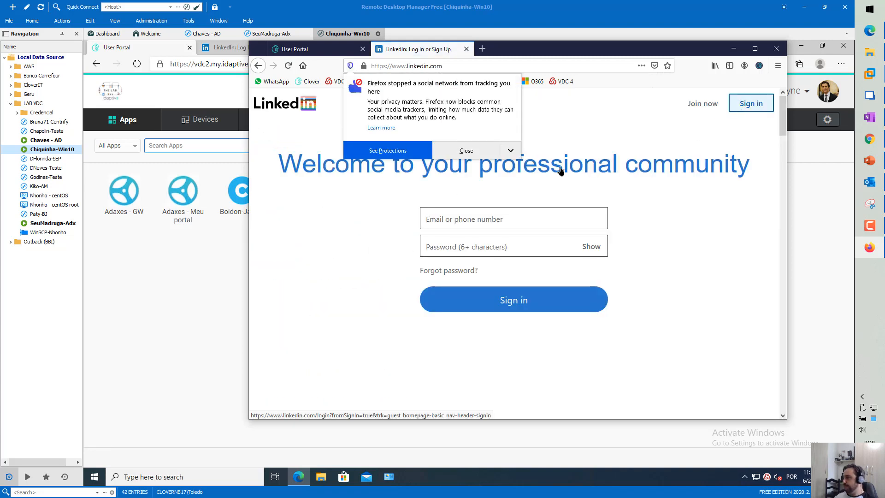
click(484, 153)
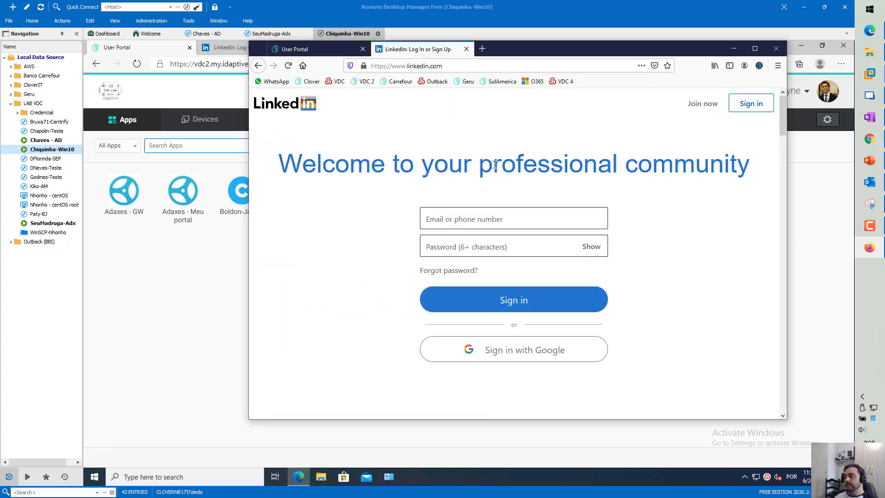
Capture LinkedIn's login page as an app, accepting the detected fields with no extra field
click(759, 66)
click(754, 104)
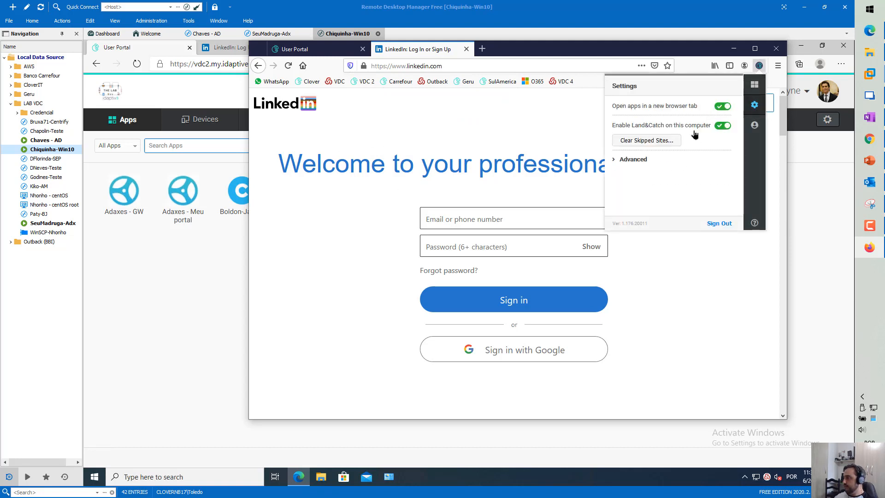
click(645, 162)
click(651, 204)
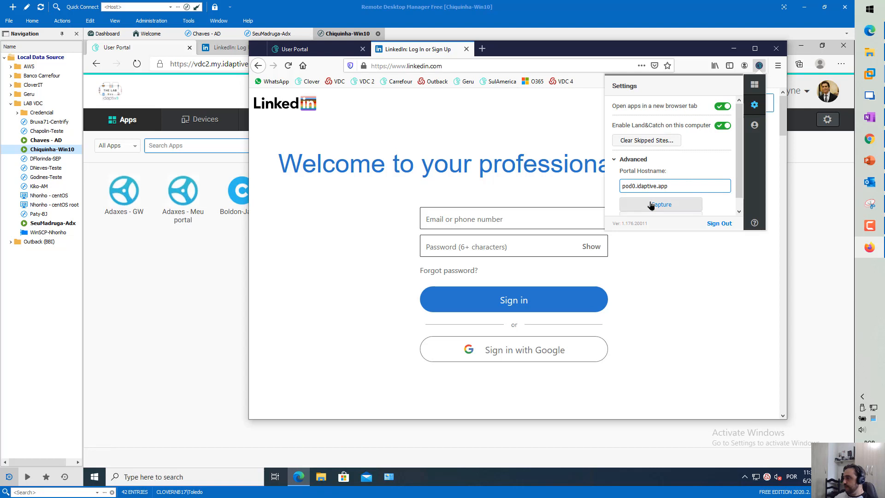
drag(448, 152, 629, 182)
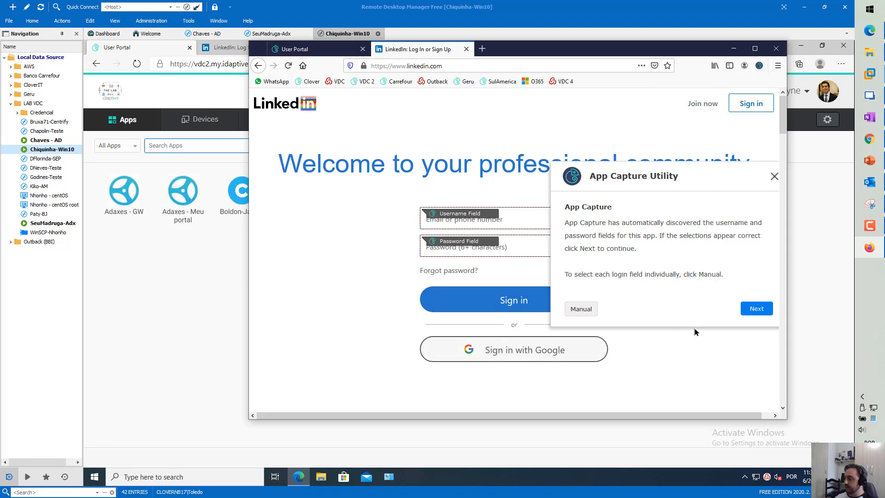
click(750, 308)
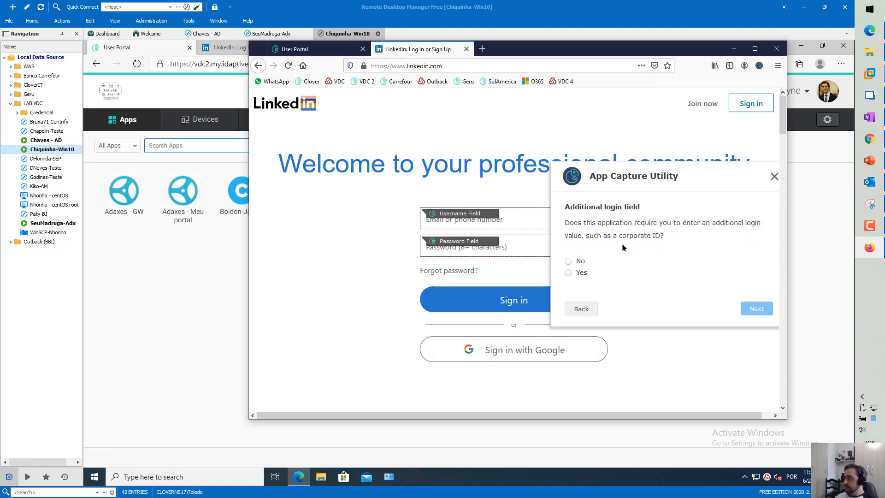
click(568, 262)
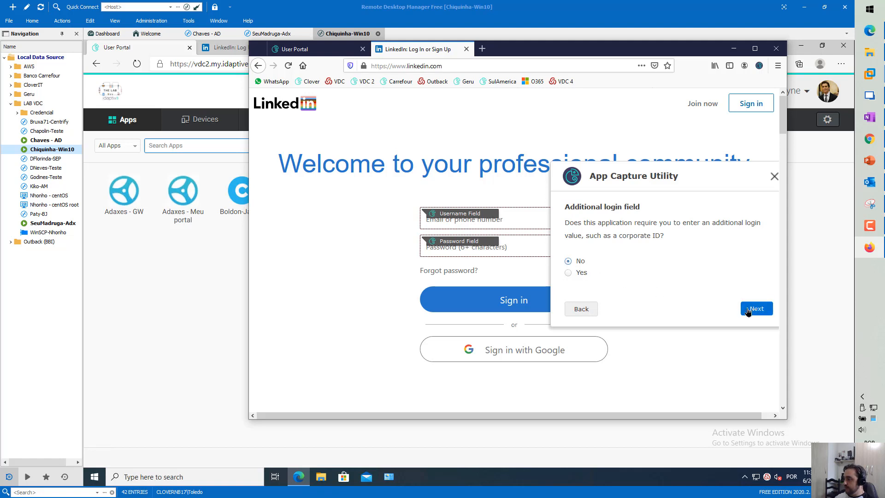
click(753, 308)
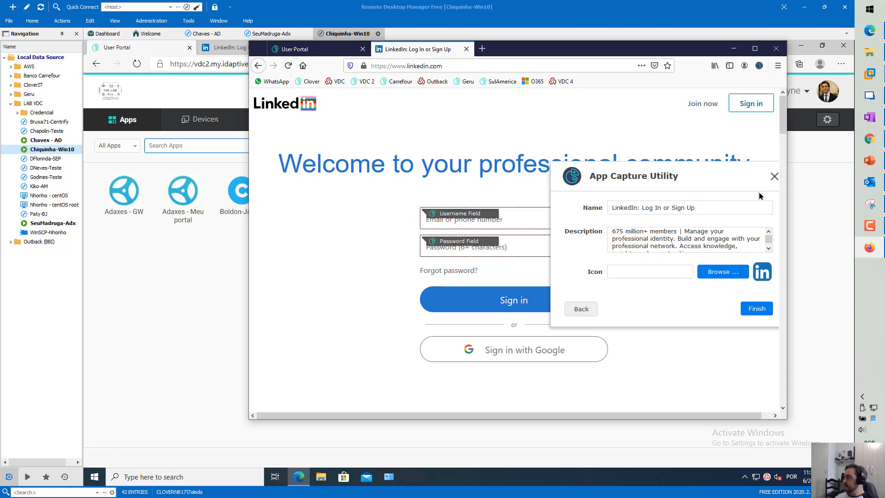
Cancel the capture, close the LinkedIn tab and return to the PowerPoint presentation
click(773, 178)
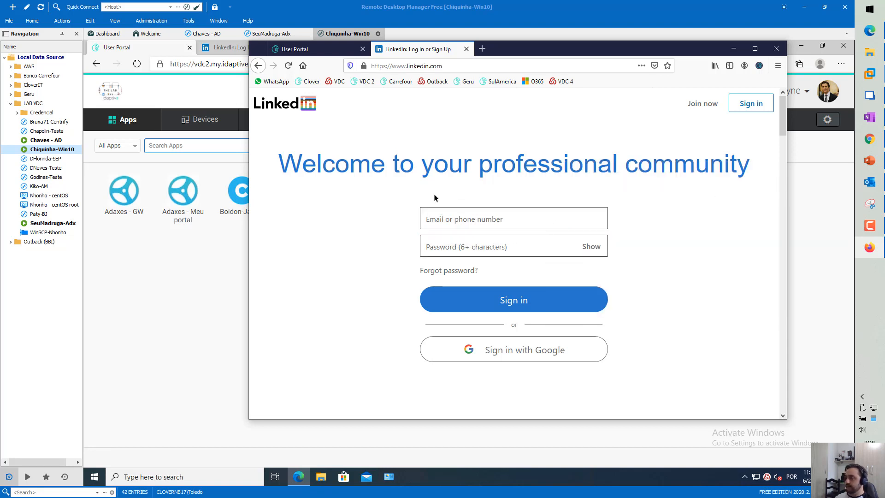
click(466, 49)
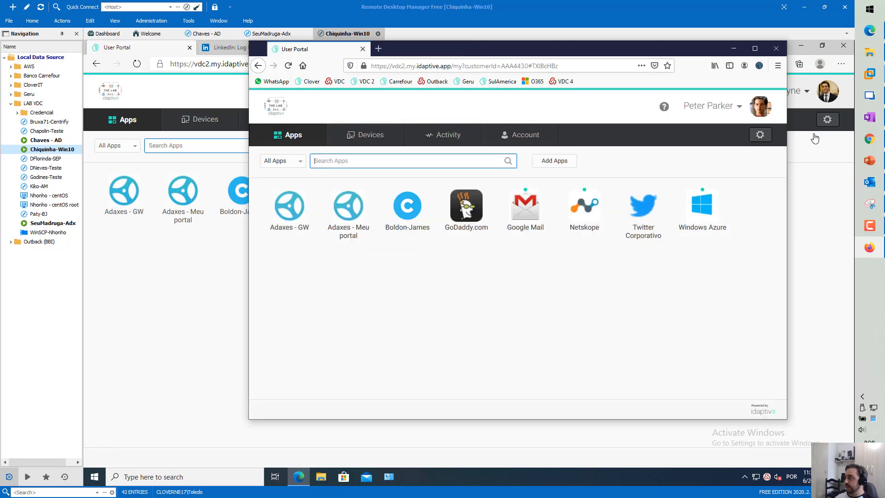
click(867, 164)
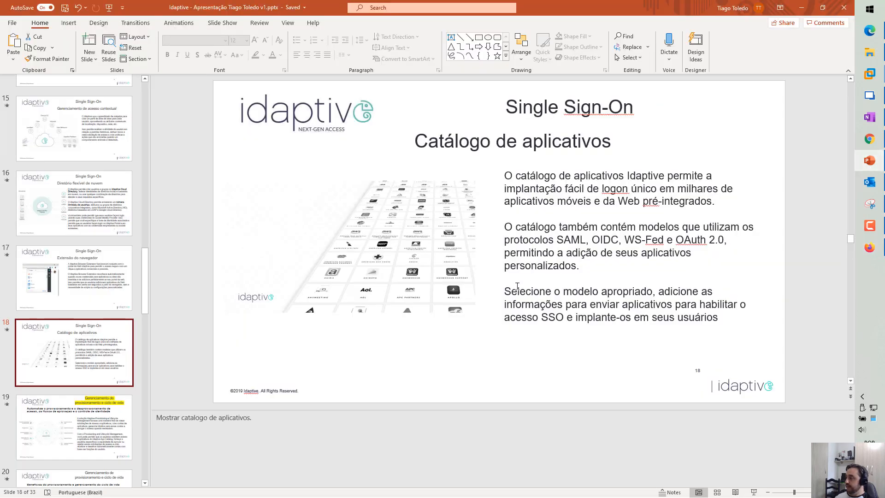